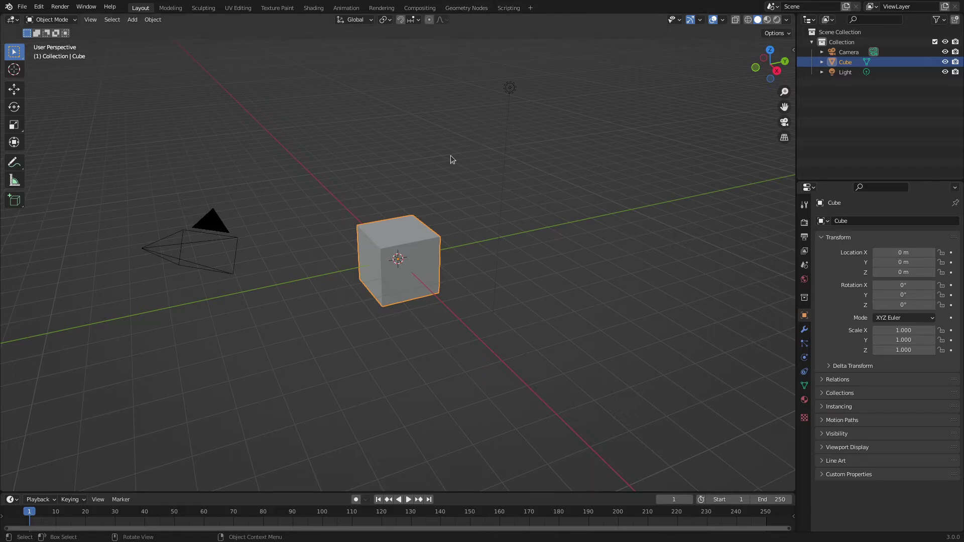
- Create a new geometry node tree for the cube in the Geometry Nodes workspace, with the node editor enlarged
click(467, 8)
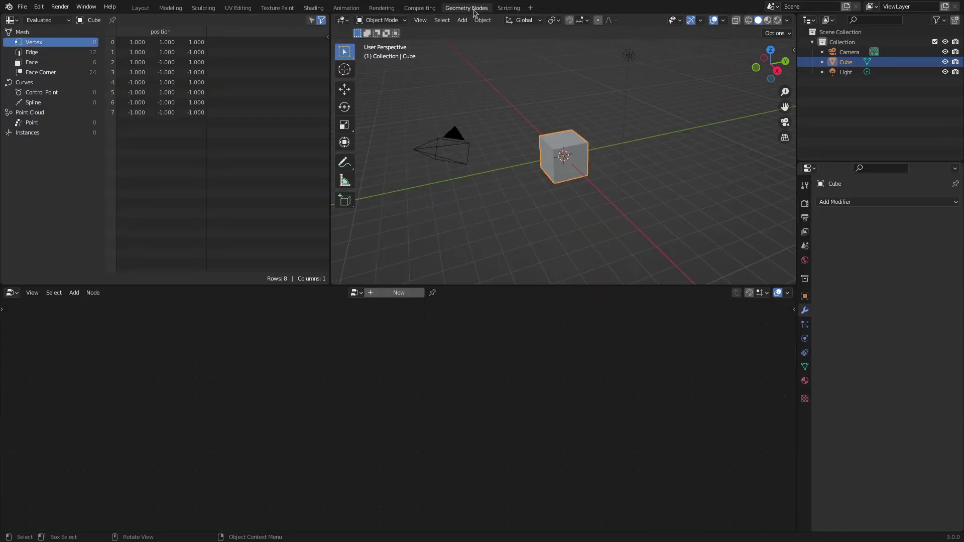
drag(492, 285, 487, 85)
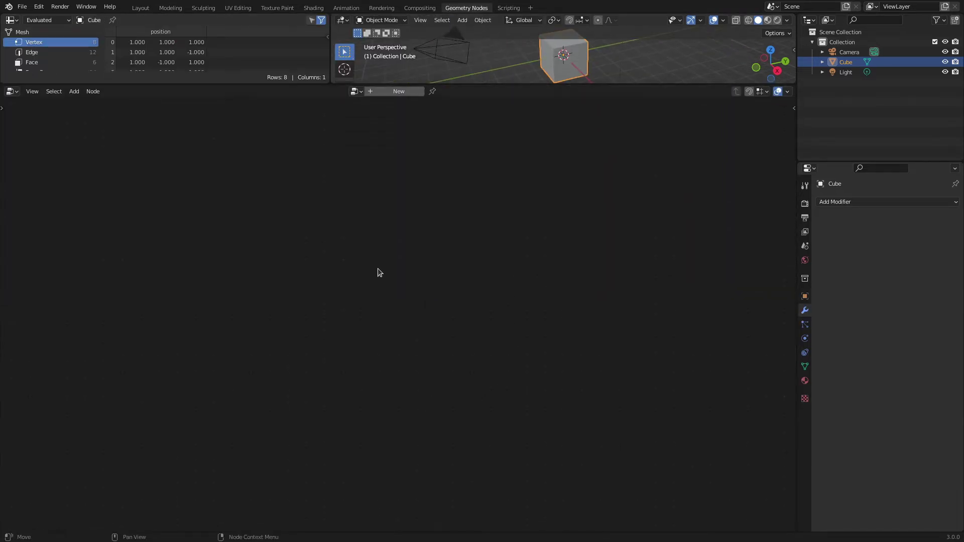
click(398, 91)
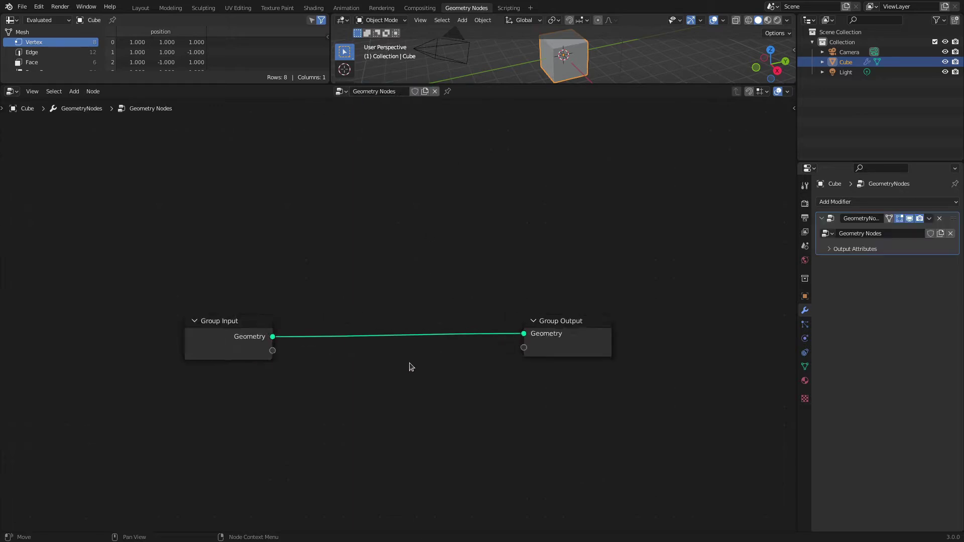
- Add a Join Geometry node on the link between Group Input and Group Output
scroll(424, 420, up, 3)
middle_drag(424, 420, 387, 291)
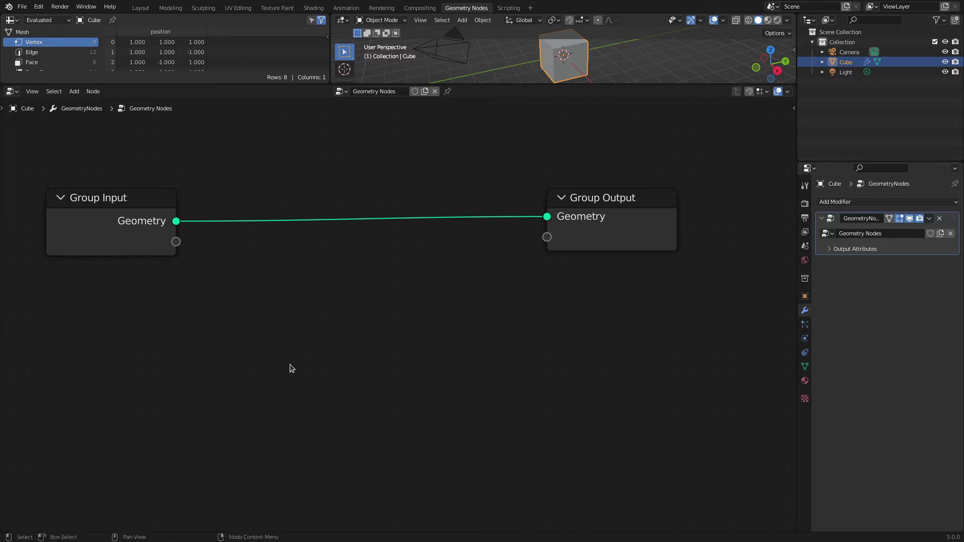
key(shift+a)
mouse_move(284, 368)
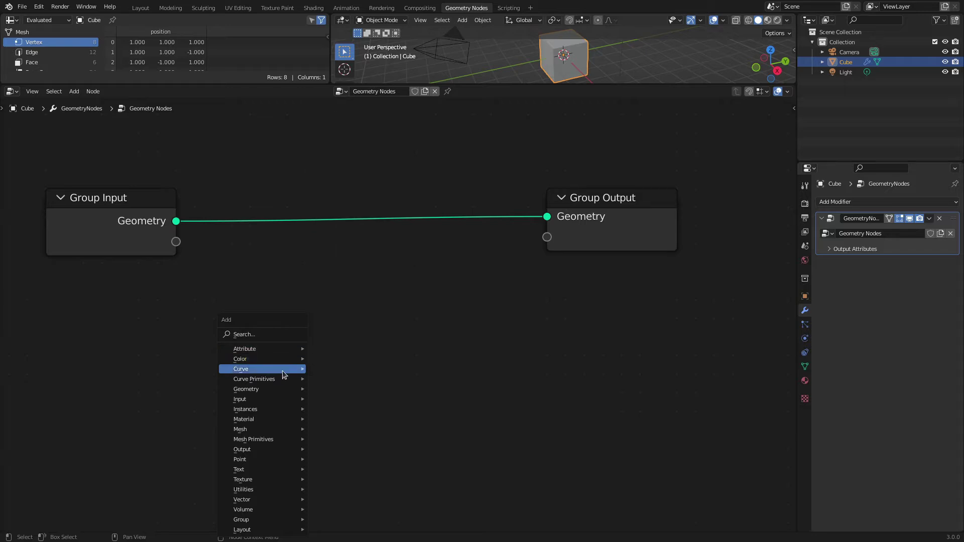
mouse_move(280, 390)
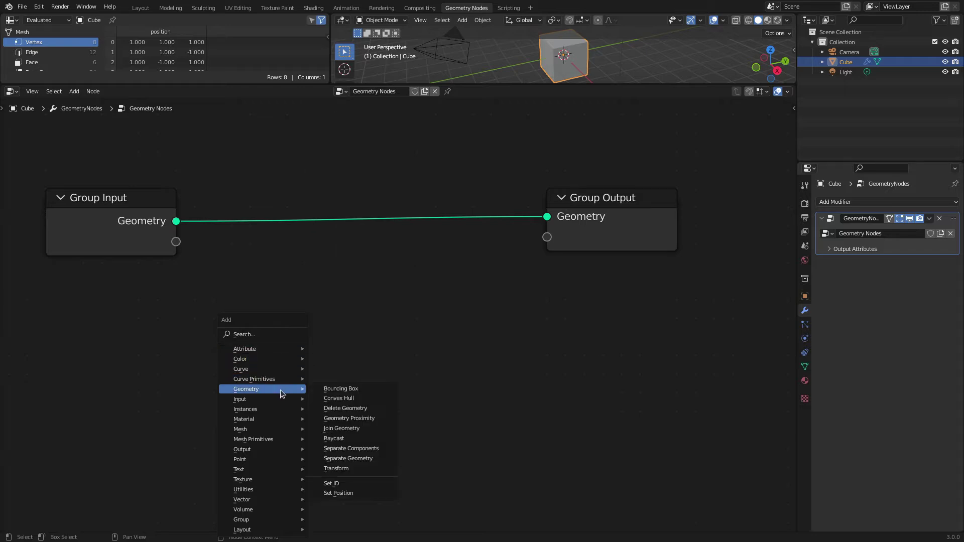
click(349, 429)
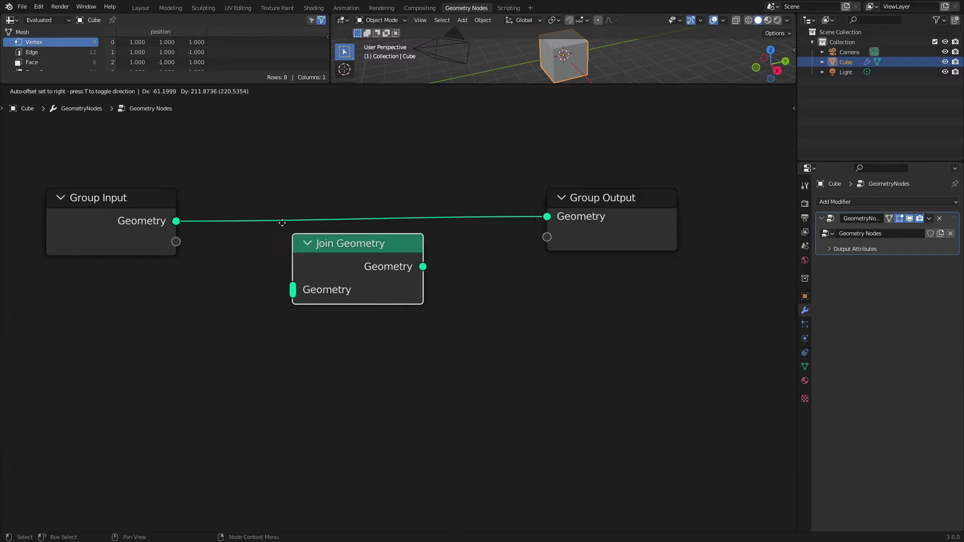
click(260, 202)
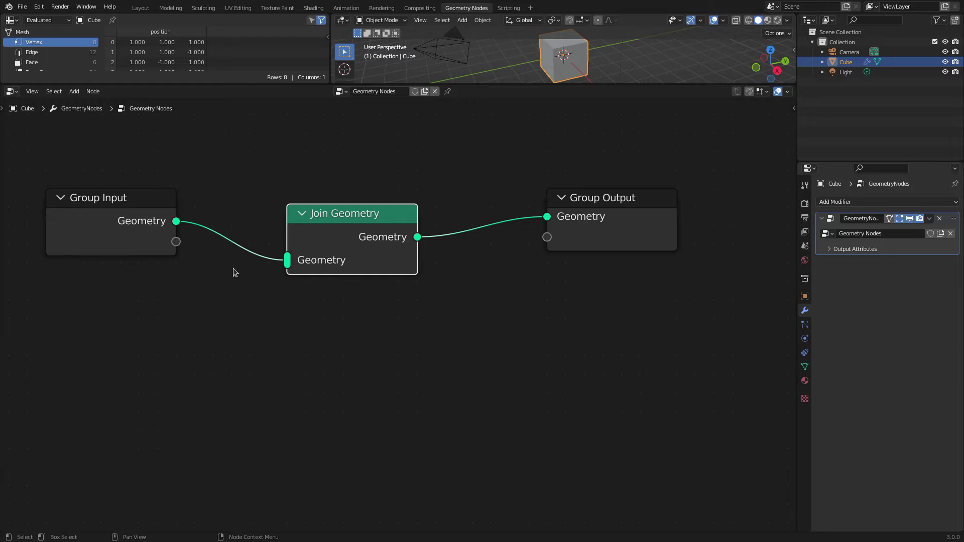
- Add a Raycast node below the Join Geometry node, without linking it
key(shift+a)
mouse_move(234, 269)
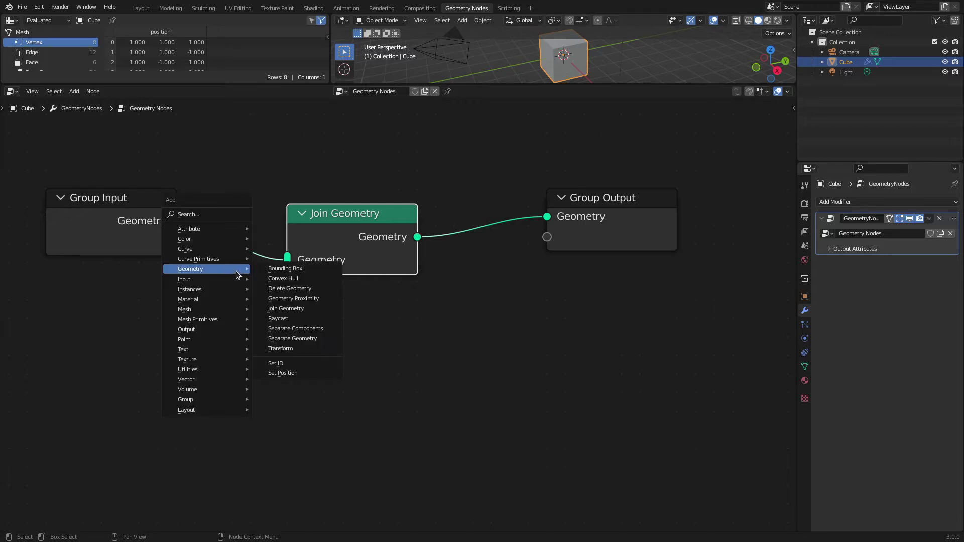
click(289, 320)
click(334, 304)
- Insert a second Join Geometry node on the link between the first Join Geometry node and Group Output
scroll(346, 299, down, 2)
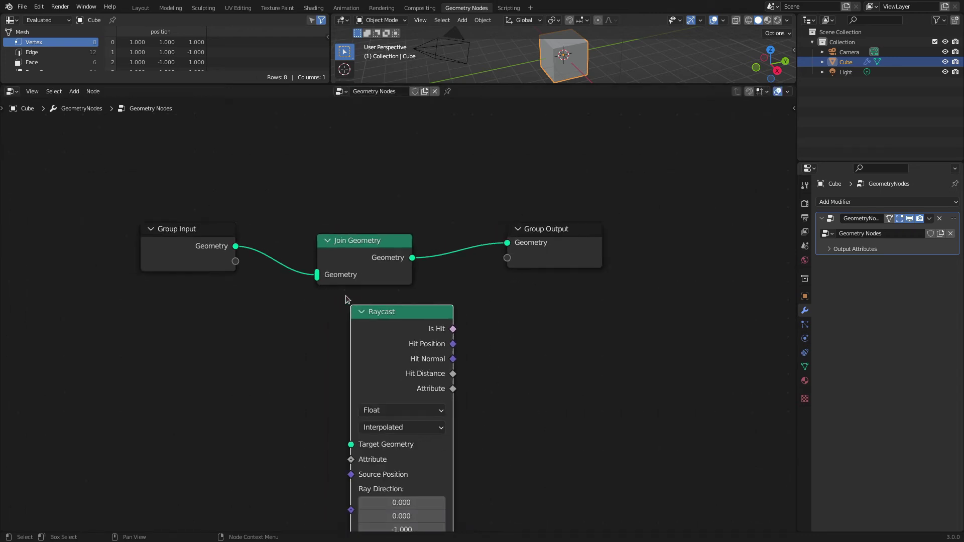
scroll(345, 296, down, 2)
key(shift+a)
mouse_move(346, 297)
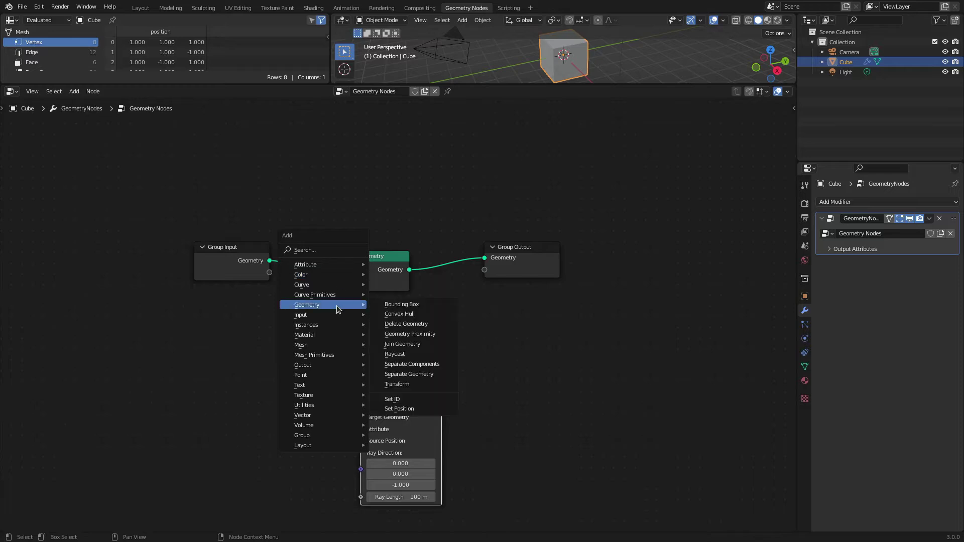
click(409, 343)
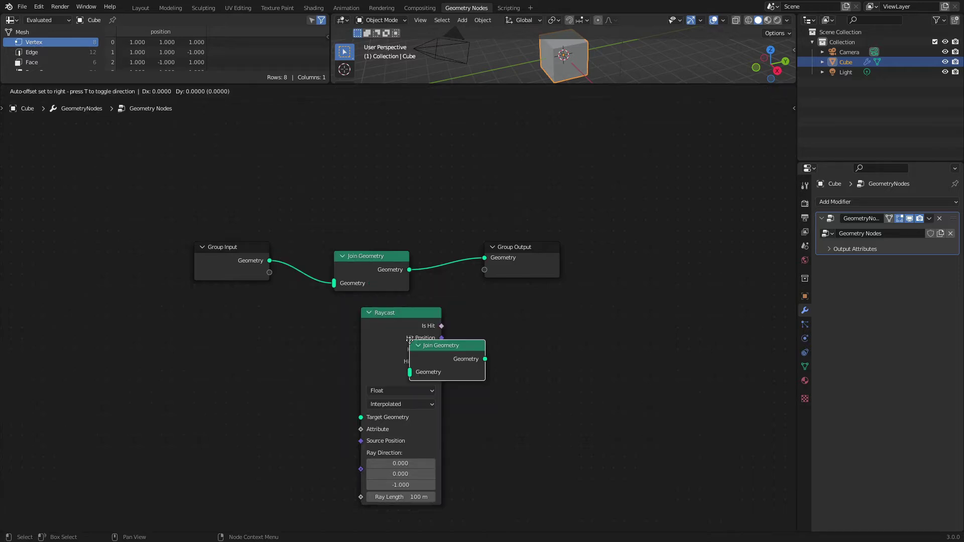
click(474, 252)
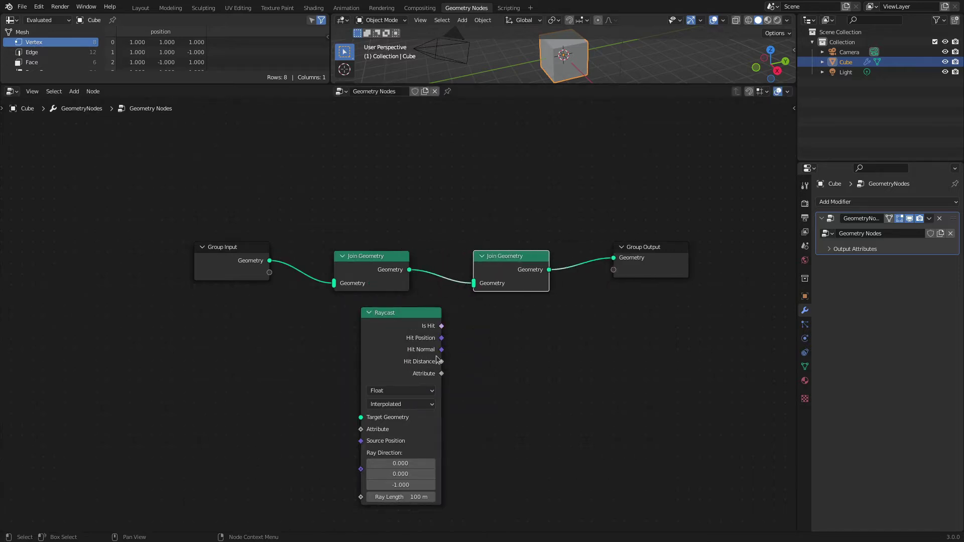
- Center the Raycast node below the Join Geometry nodes, then link a new Group Input socket to its Attribute and its Hit Position to Group Output
drag(390, 312, 446, 317)
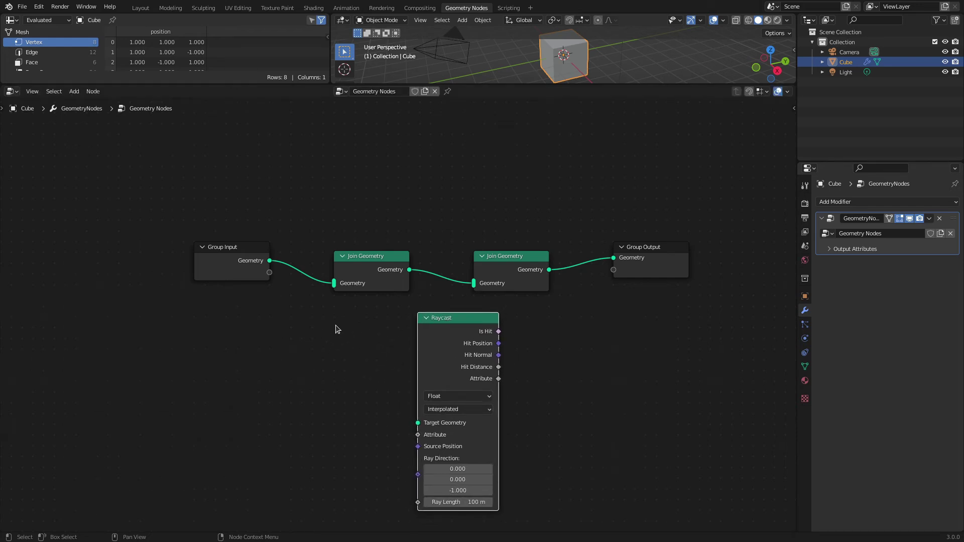
drag(437, 316, 414, 317)
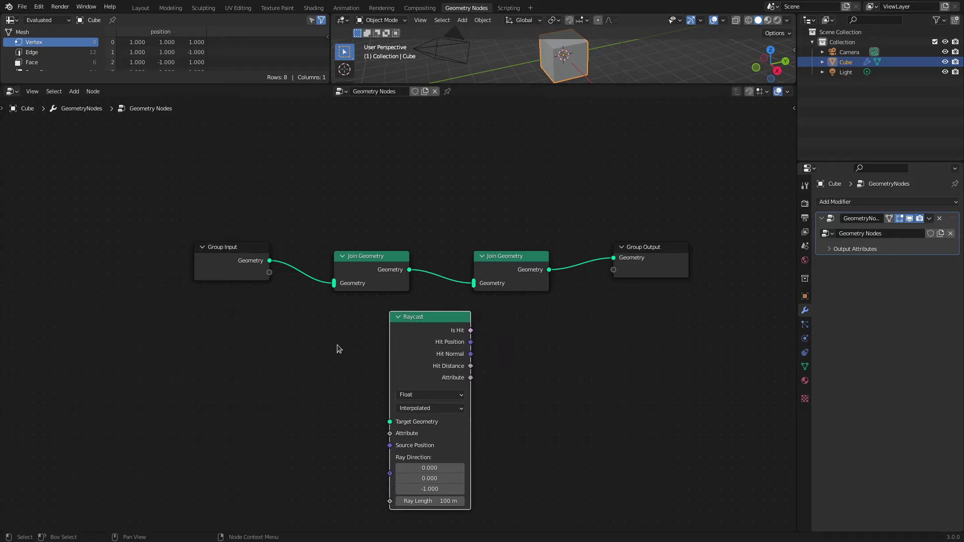
drag(269, 273, 390, 435)
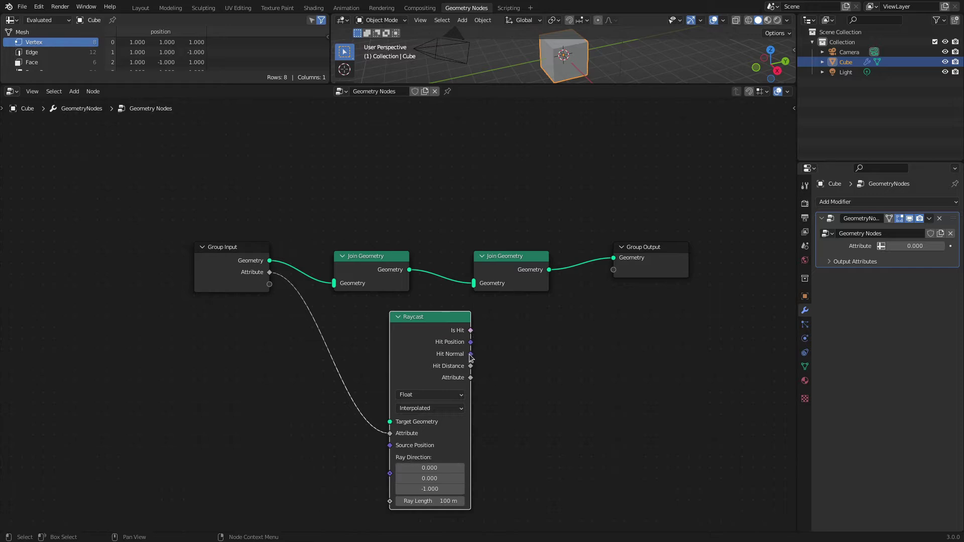
drag(471, 341, 620, 274)
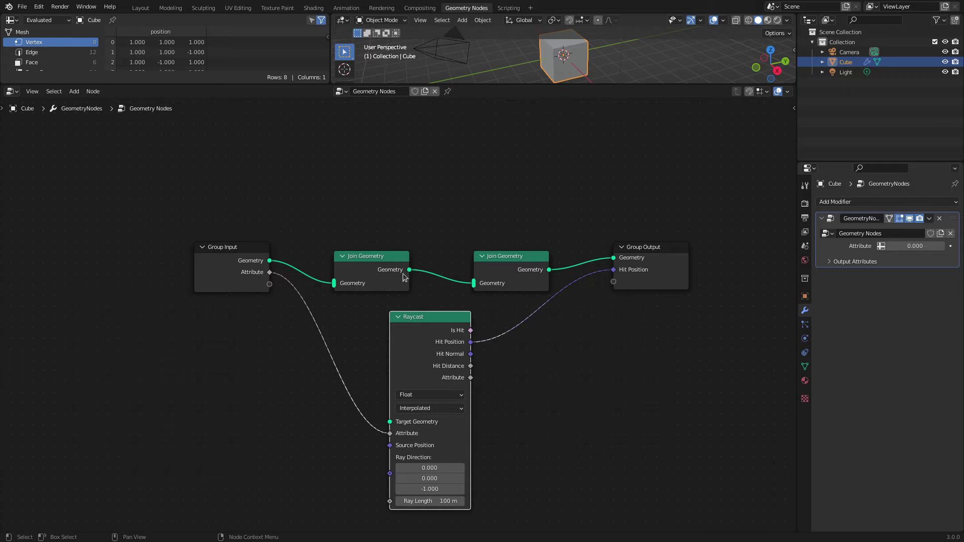
- Combine both Join Geometry nodes and the Raycast node into one node group
scroll(481, 331, down, 2)
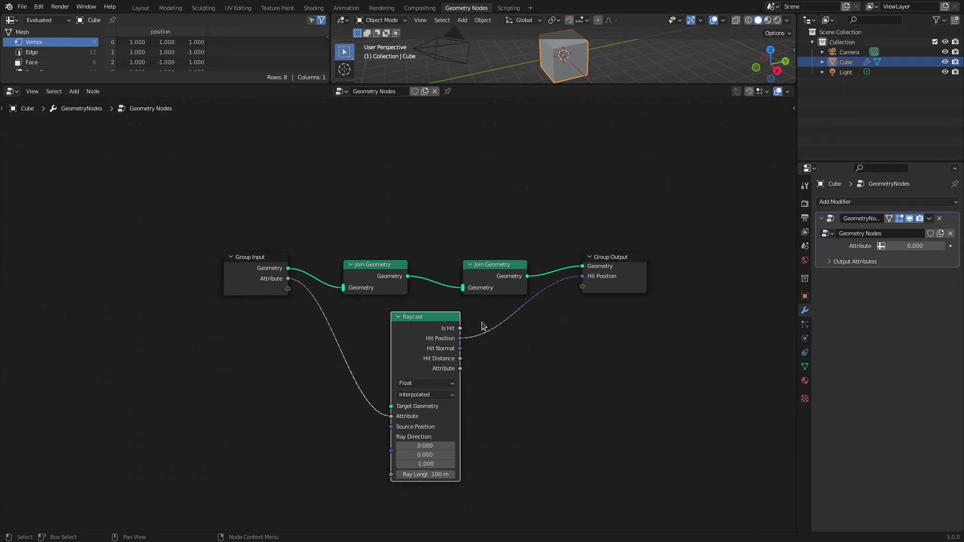
middle_drag(475, 361, 433, 316)
scroll(444, 318, up, 2)
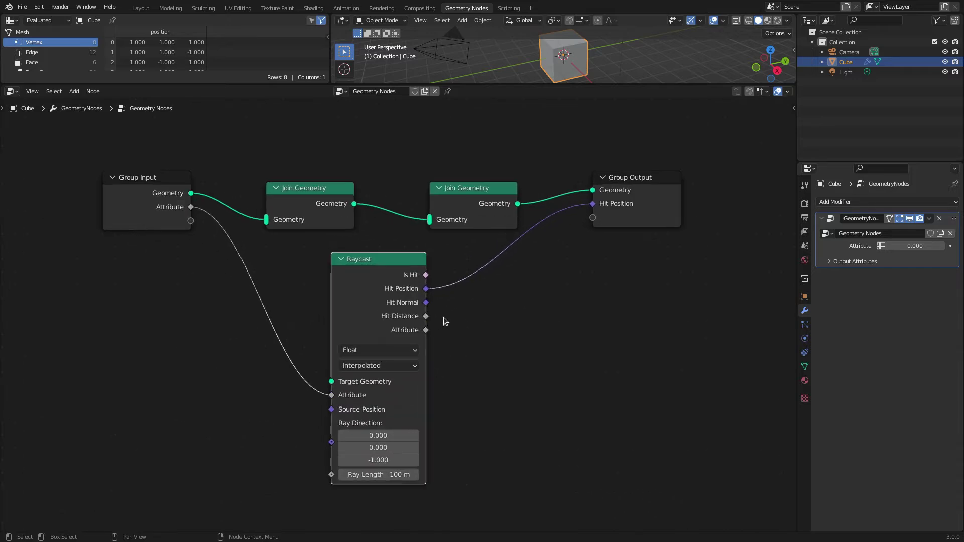
scroll(385, 242, down, 2)
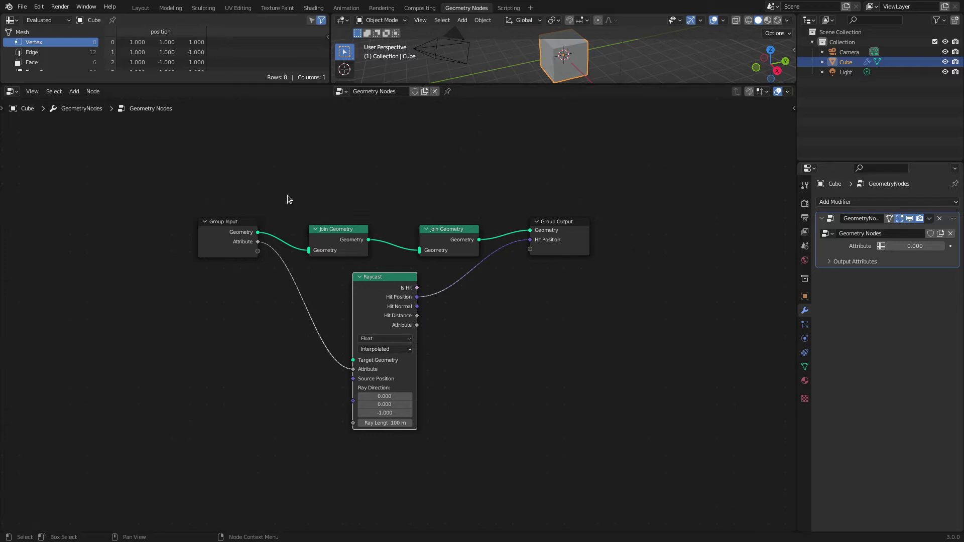
drag(274, 175, 521, 489)
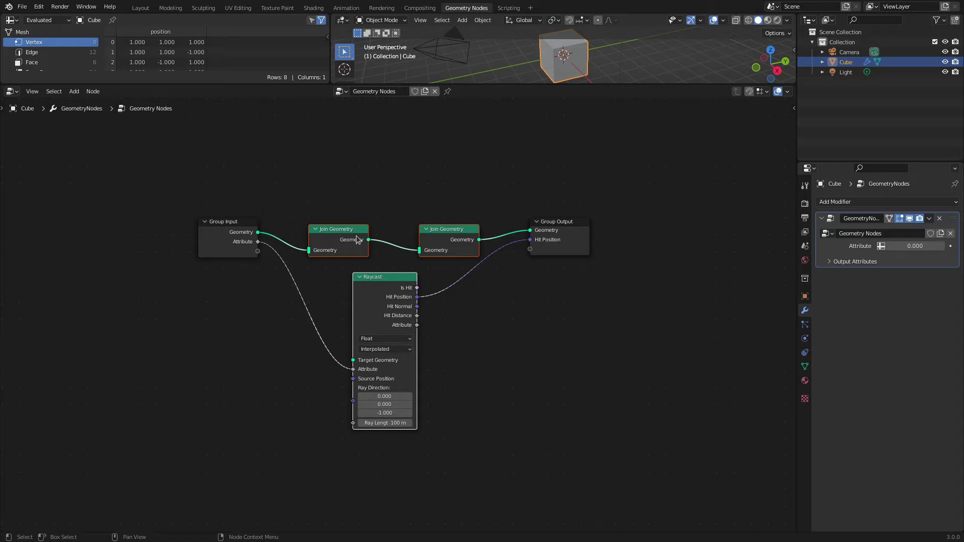
right_click(334, 233)
key(ctrl)
key(ctrl+g)
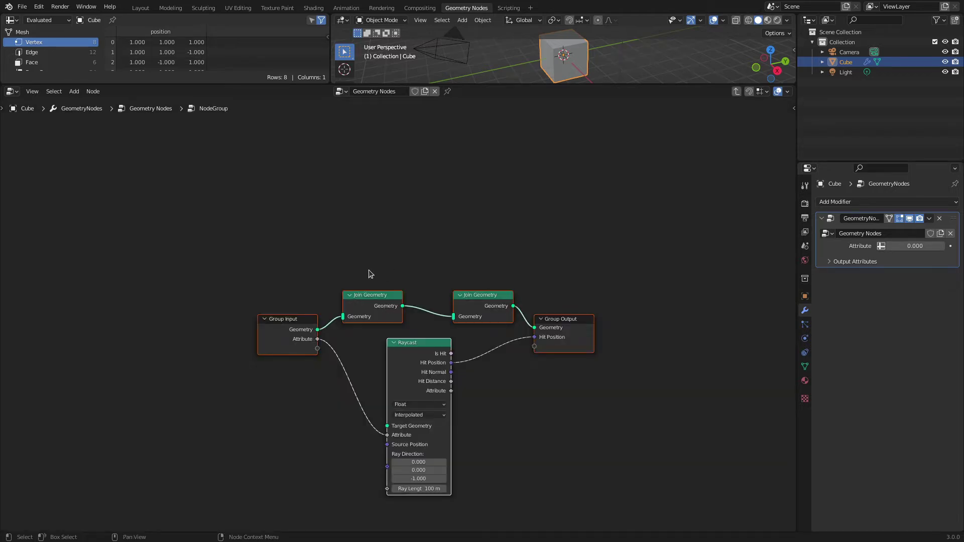
- Inspect the Group Input and Group Output nodes inside the new group and return to the parent node tree
click(378, 148)
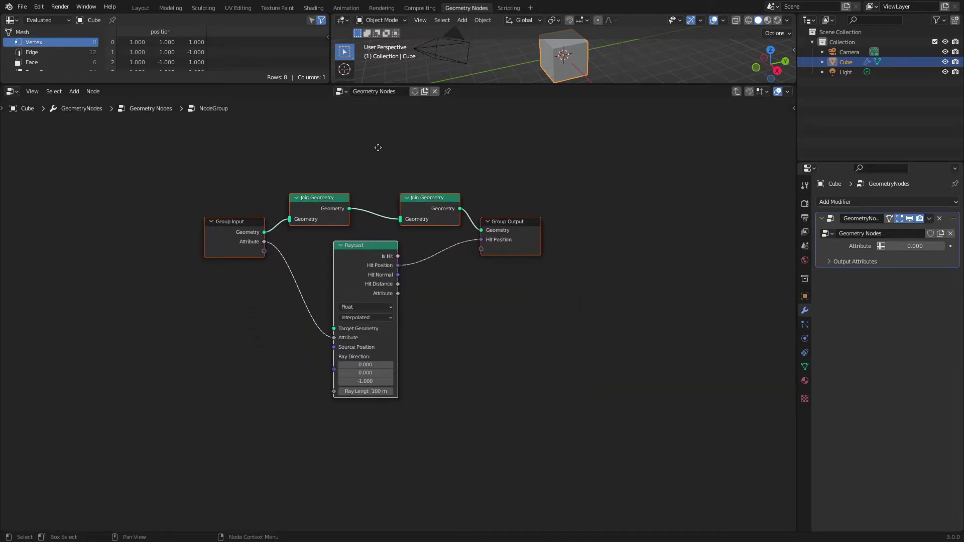
click(237, 321)
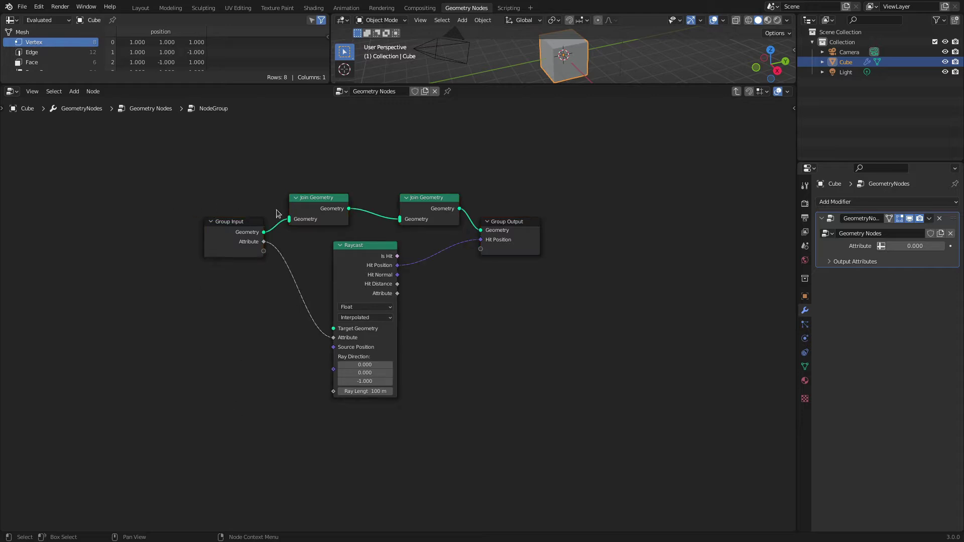
click(225, 228)
click(493, 230)
click(585, 235)
click(736, 92)
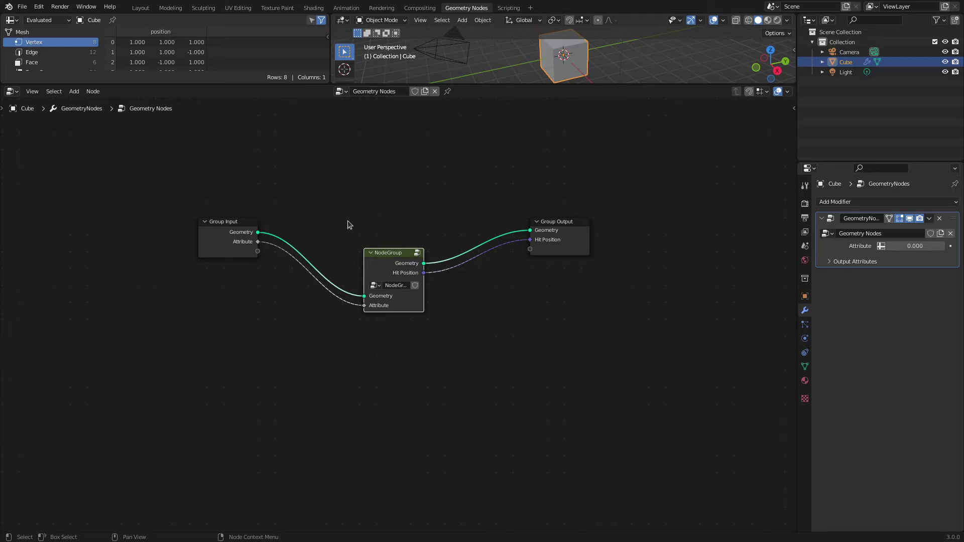
- Select the node group, enter it to view its contents, and return to the parent node tree
drag(344, 221, 455, 346)
drag(149, 173, 646, 354)
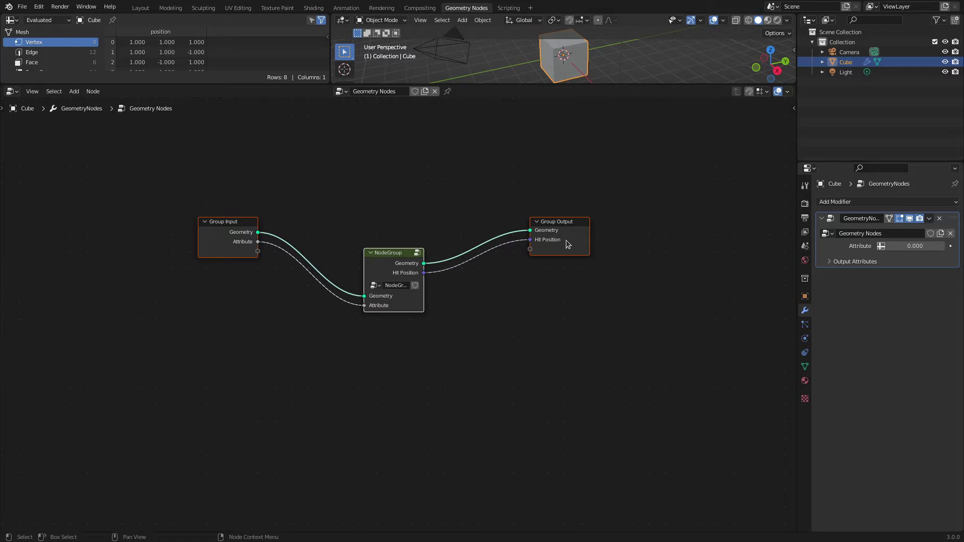
click(381, 174)
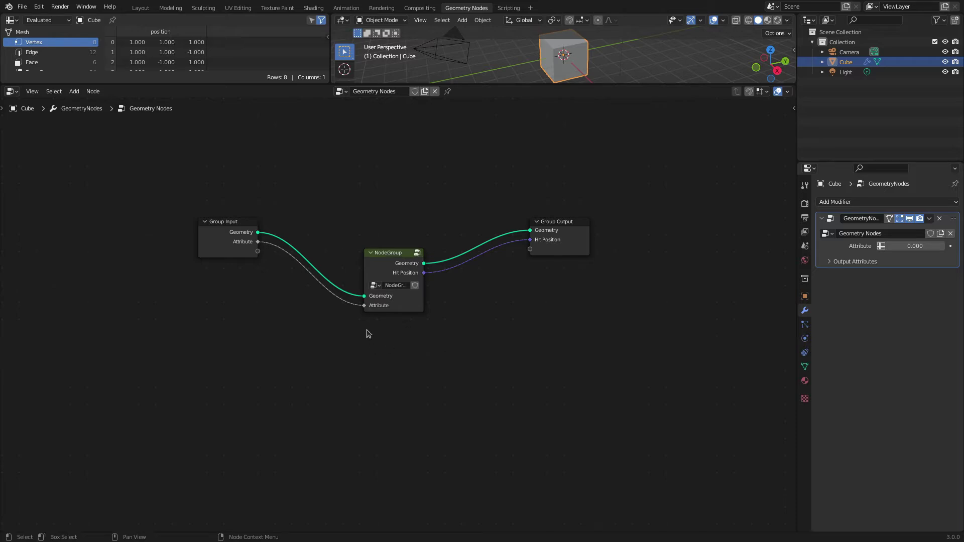
click(385, 265)
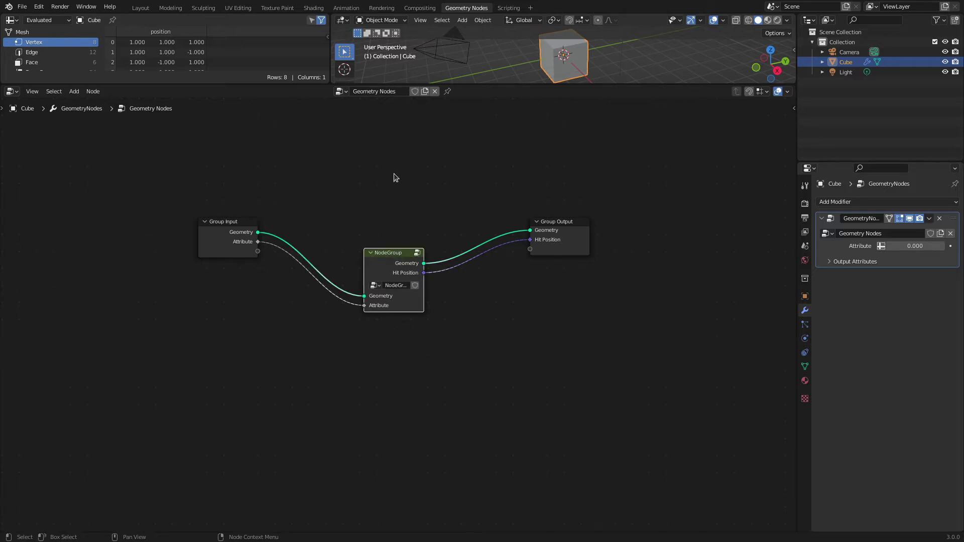
key(Tab)
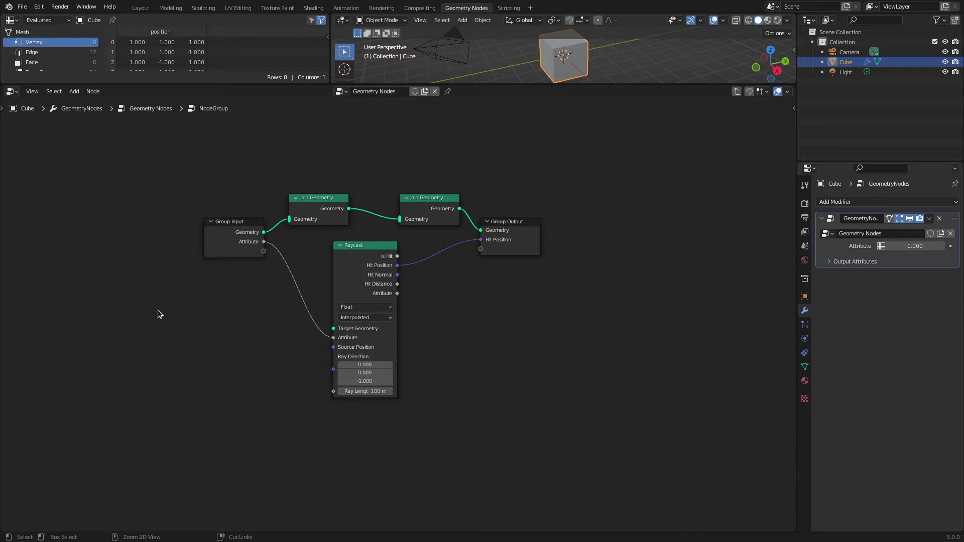
key(Tab)
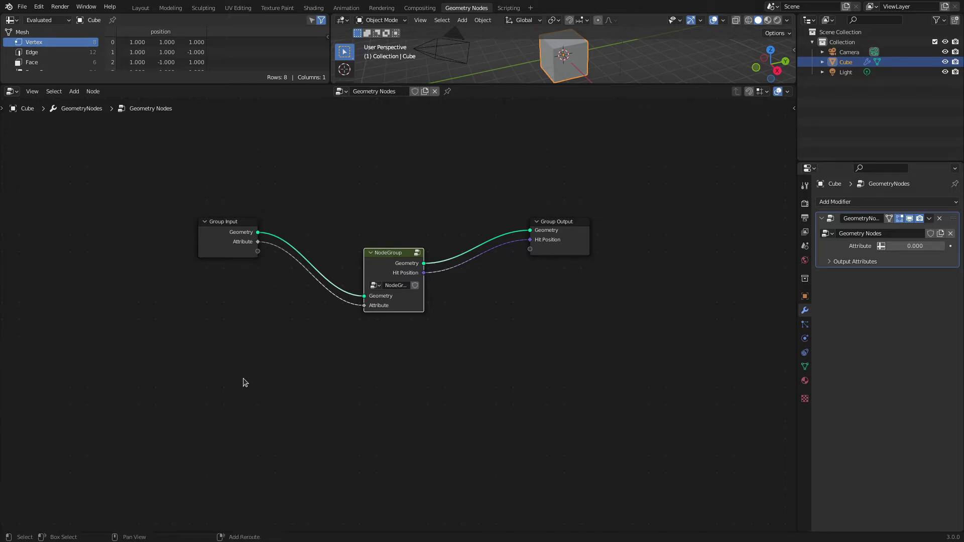
- Add a Realize Instances node in the empty area below Group Input
key(shift+a)
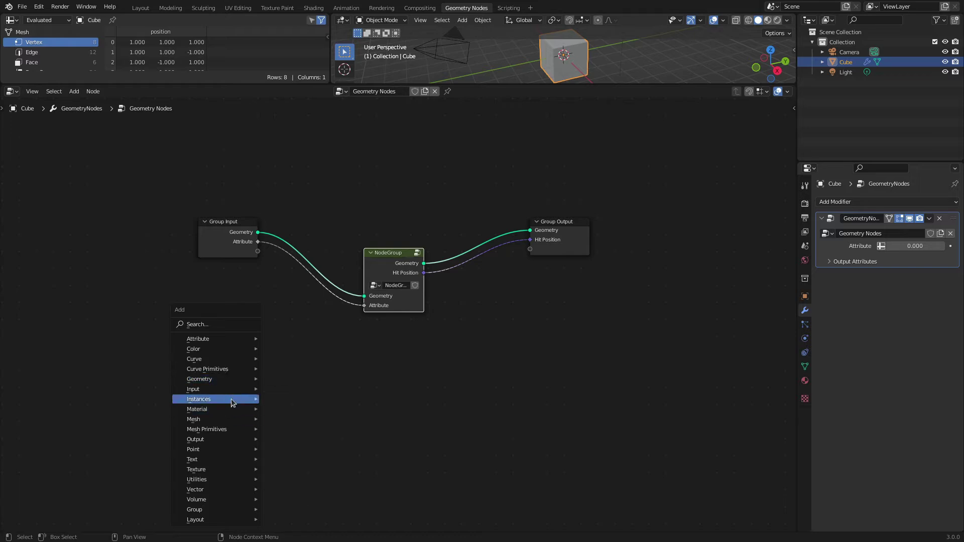
mouse_move(250, 400)
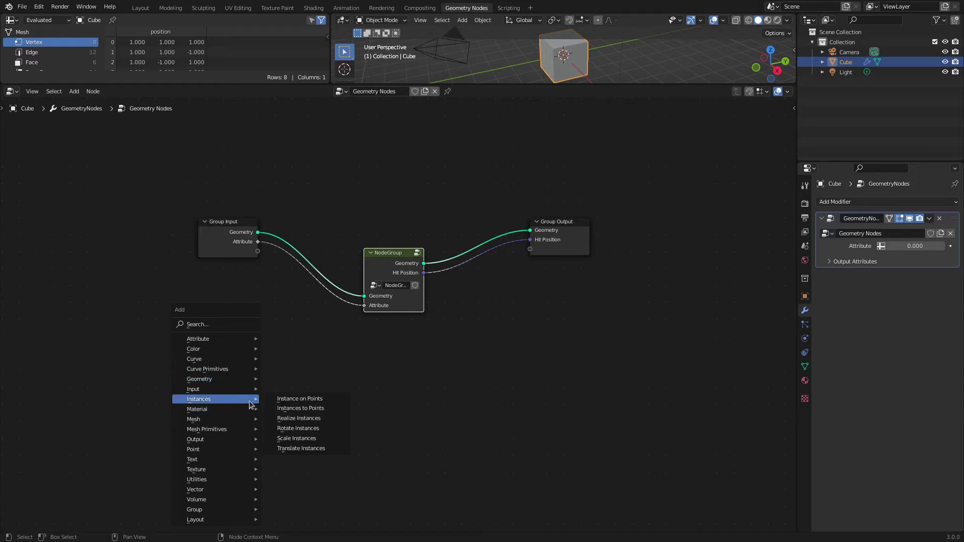
click(290, 419)
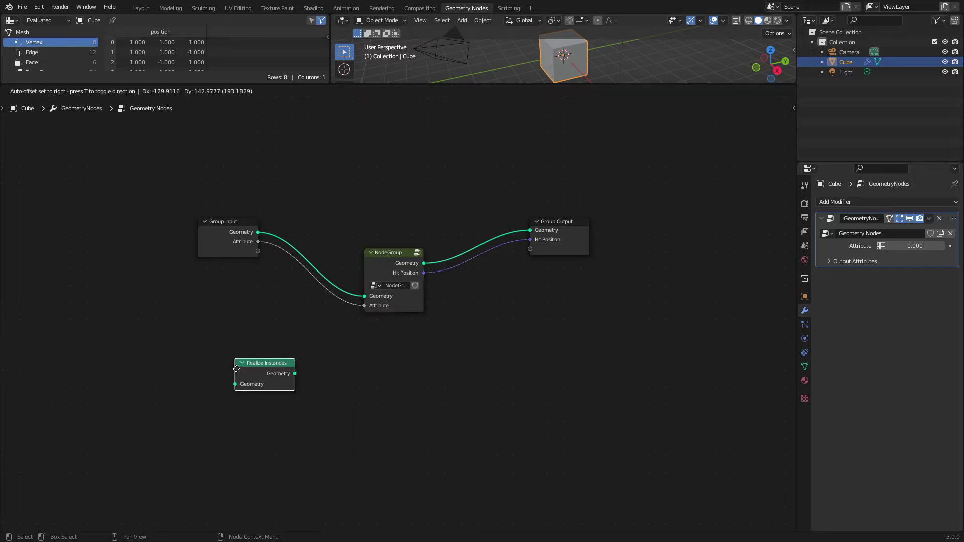
click(240, 387)
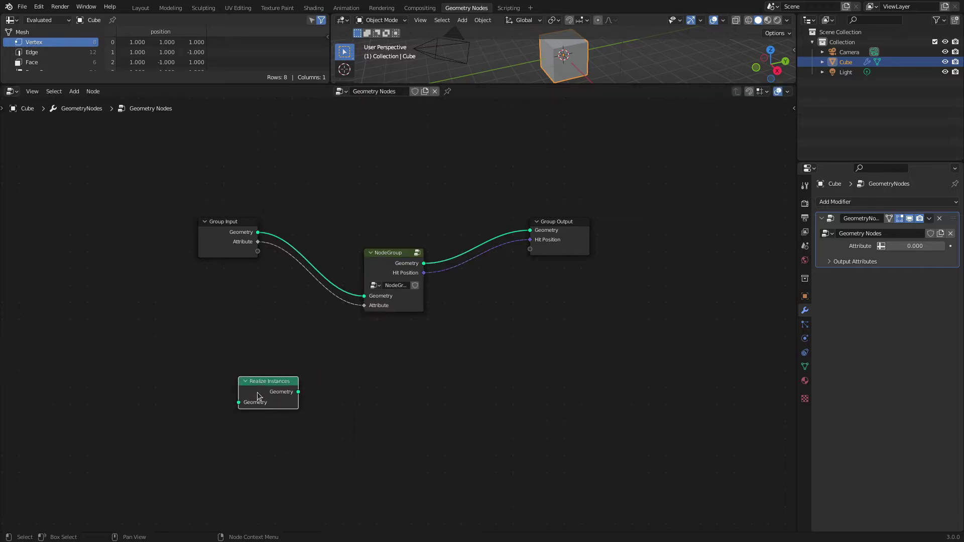
scroll(259, 401, up, 2)
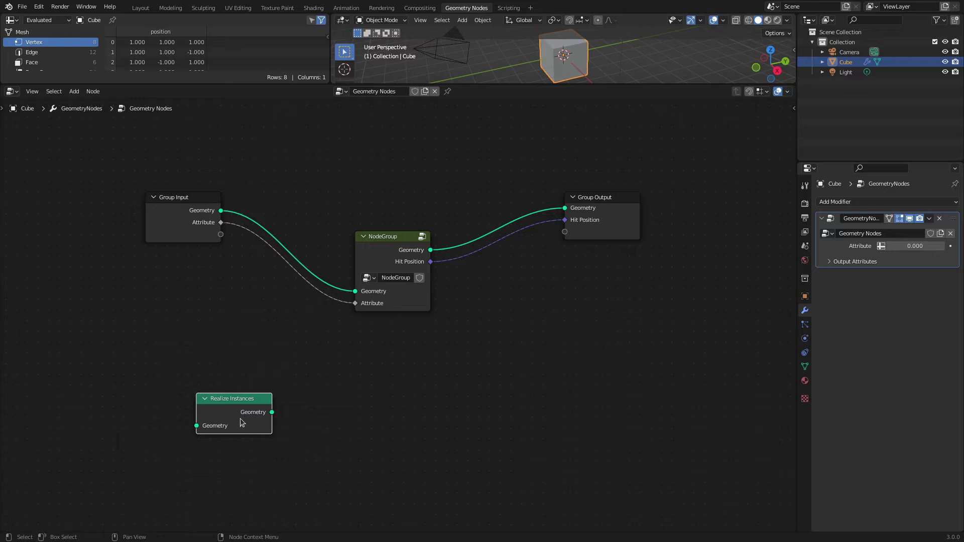
- Add two Curve Spiral nodes side by side next to the Realize Instances node
key(shift+a)
mouse_move(240, 421)
mouse_move(211, 458)
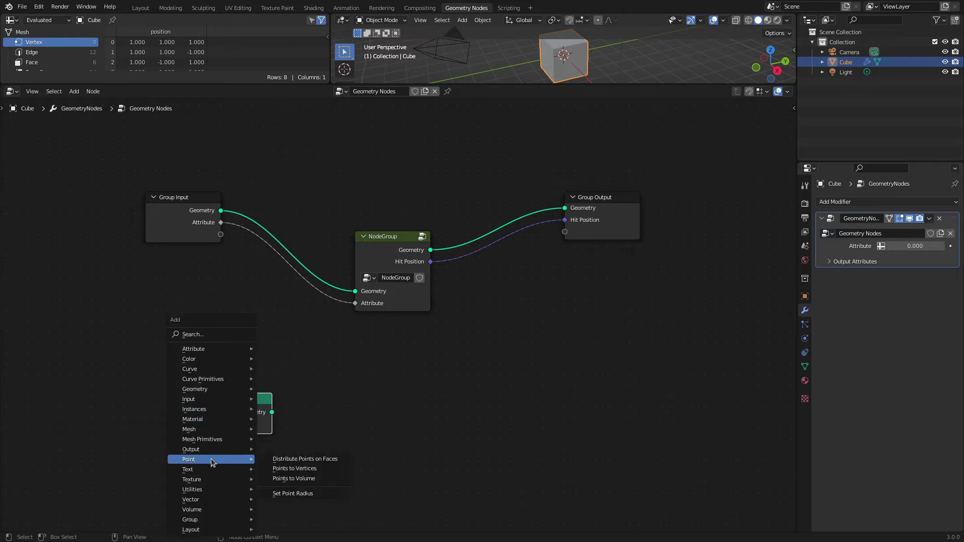
mouse_move(219, 379)
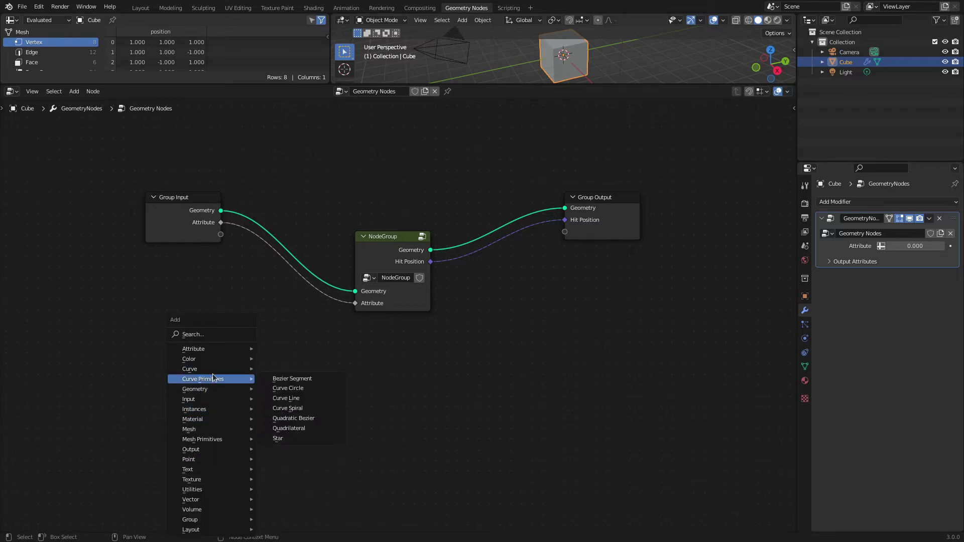
click(289, 409)
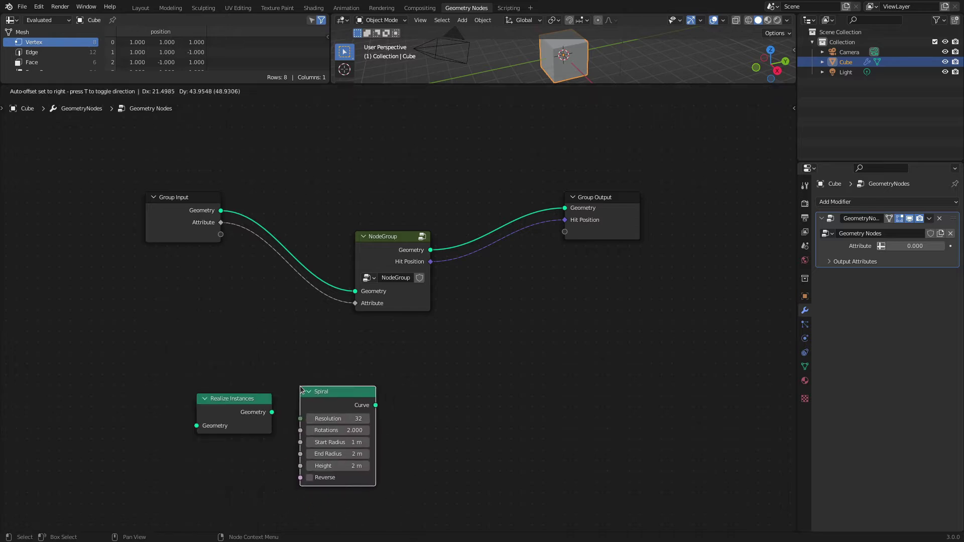
click(297, 410)
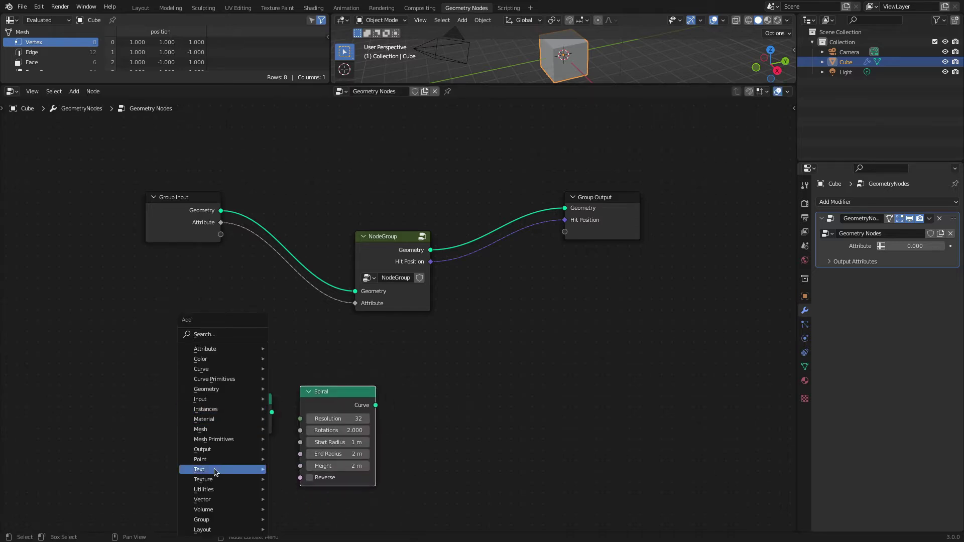
mouse_move(213, 492)
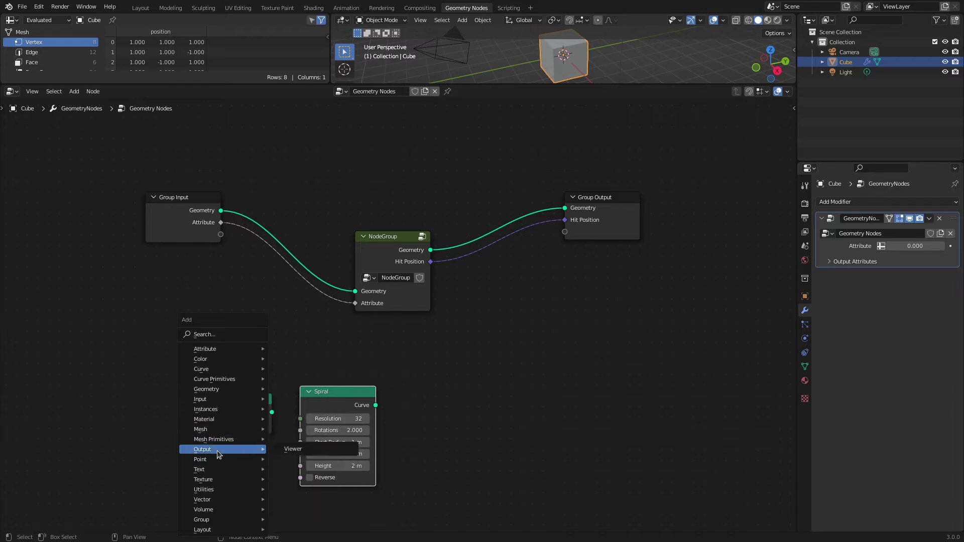
mouse_move(219, 381)
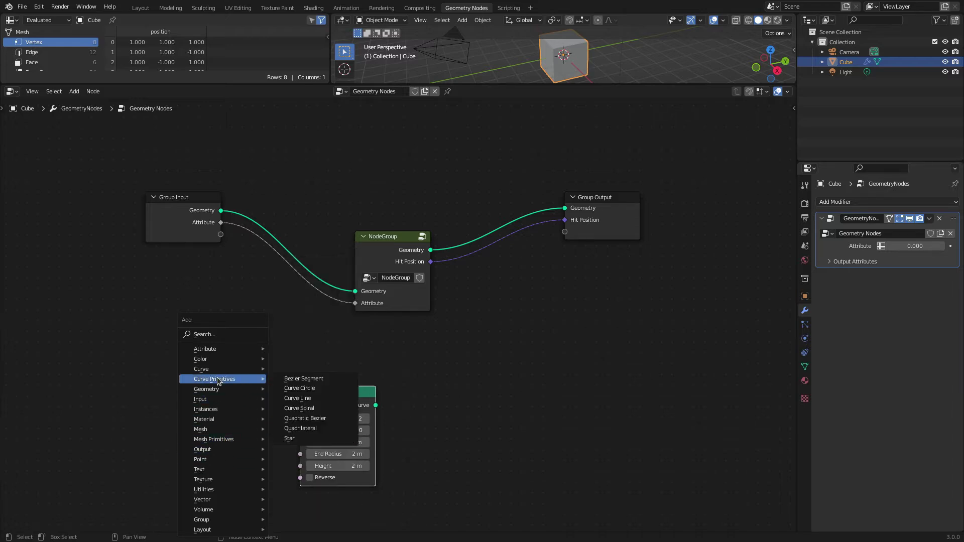
click(316, 409)
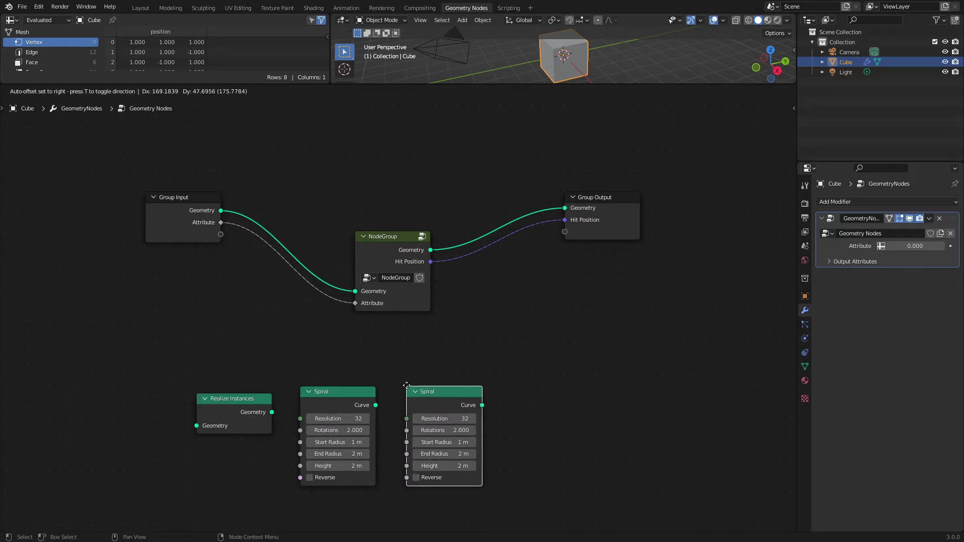
click(403, 382)
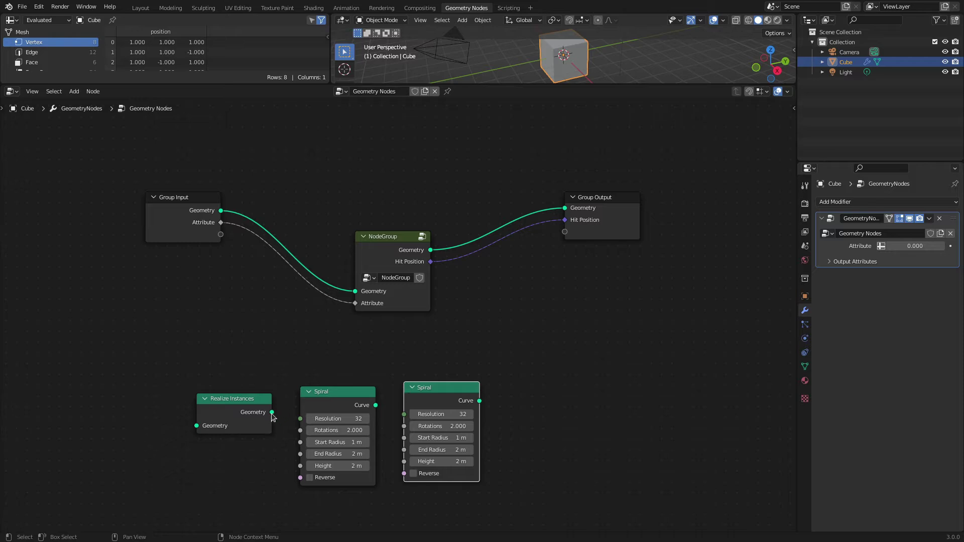
- Link the Realize Instances Geometry output to the first Spiral's Resolution input and cut that link, doing this twice
drag(273, 411, 304, 419)
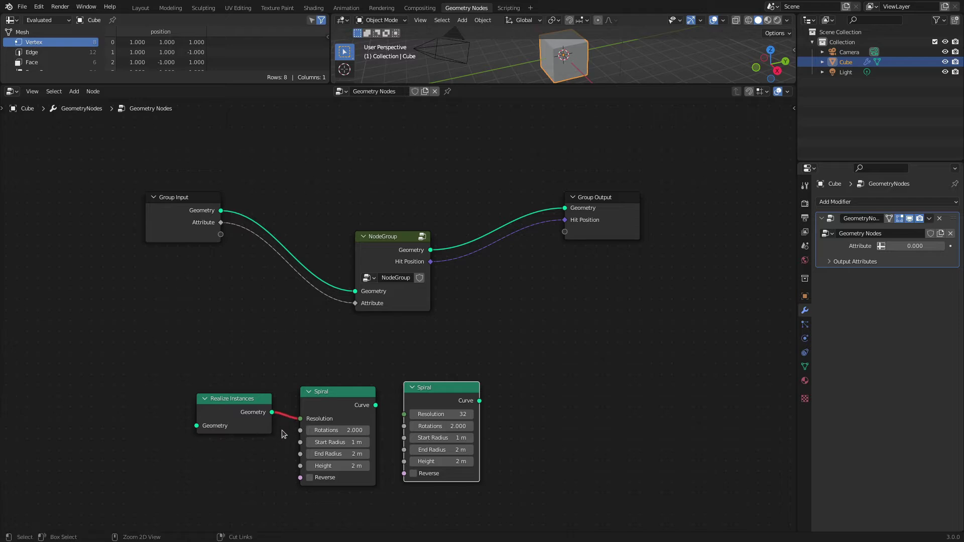
ctrl+right_drag(284, 435, 282, 352)
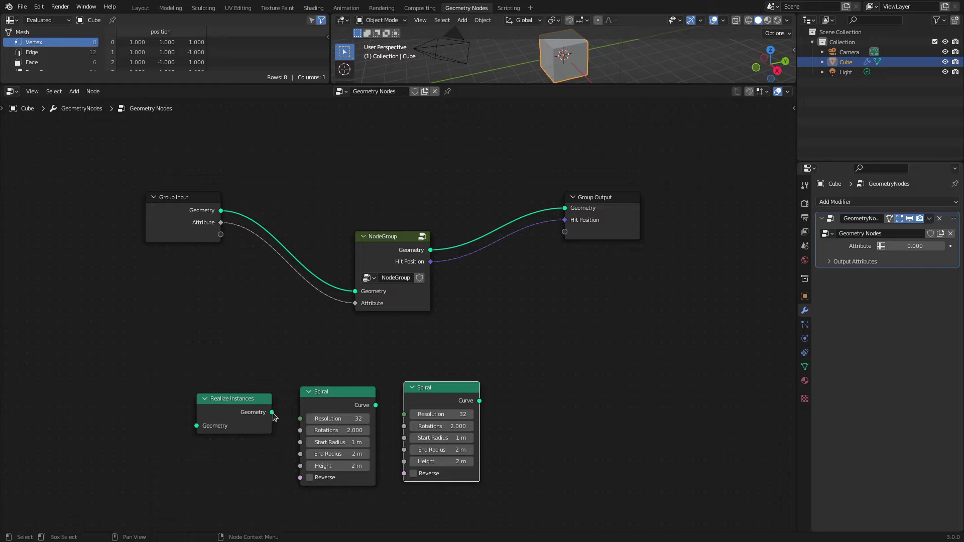
drag(272, 412, 301, 420)
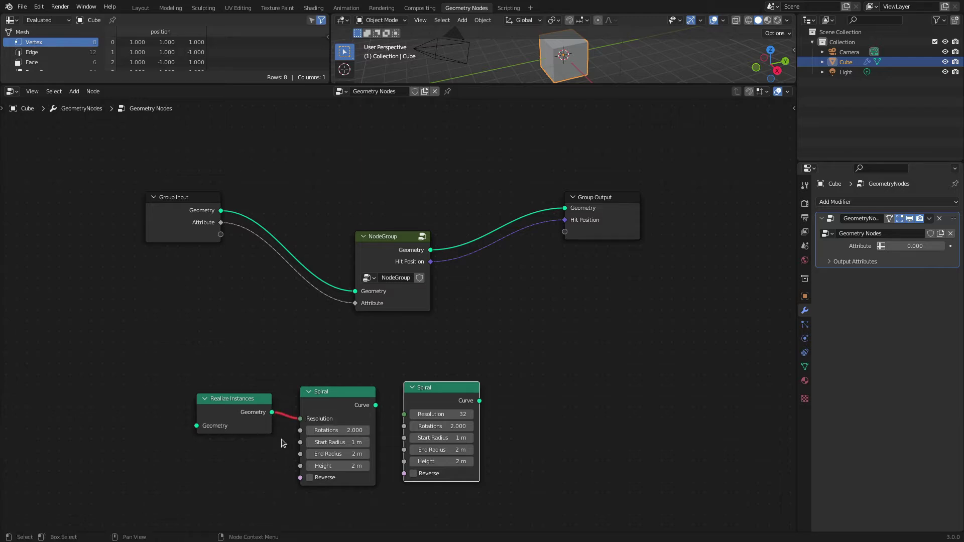
key(ctrl)
ctrl+right_drag(281, 439, 288, 387)
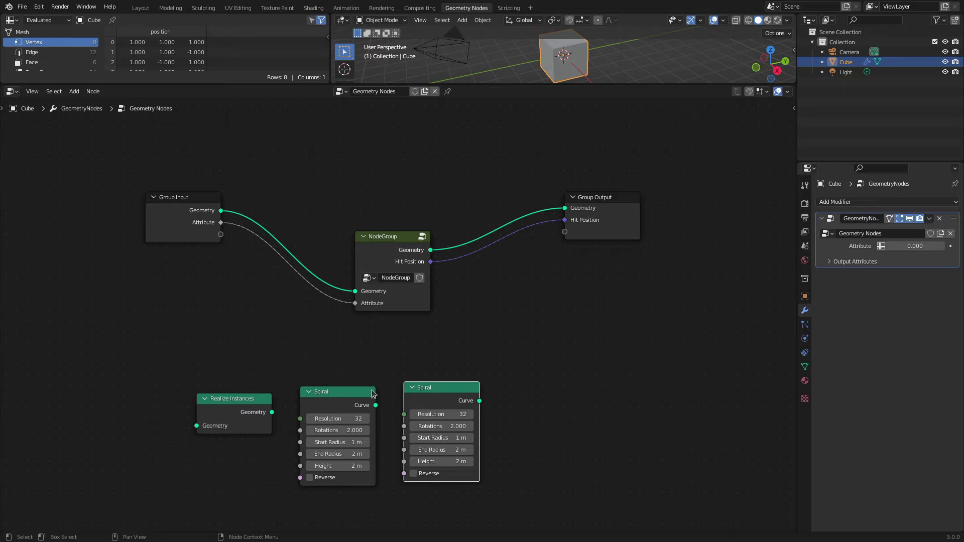
- Spread out the two Spiral nodes and the Realize Instances node so there is more space between them
drag(424, 394, 490, 381)
drag(329, 394, 404, 384)
drag(235, 398, 273, 377)
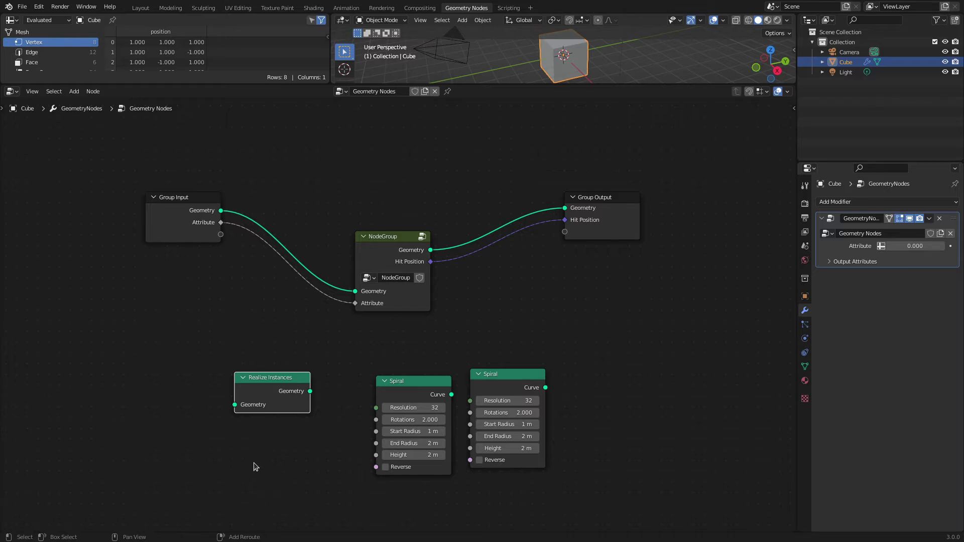
- Add a Raycast node below Group Input and move Realize Instances into the gap between the two
key(shift+a)
mouse_move(229, 389)
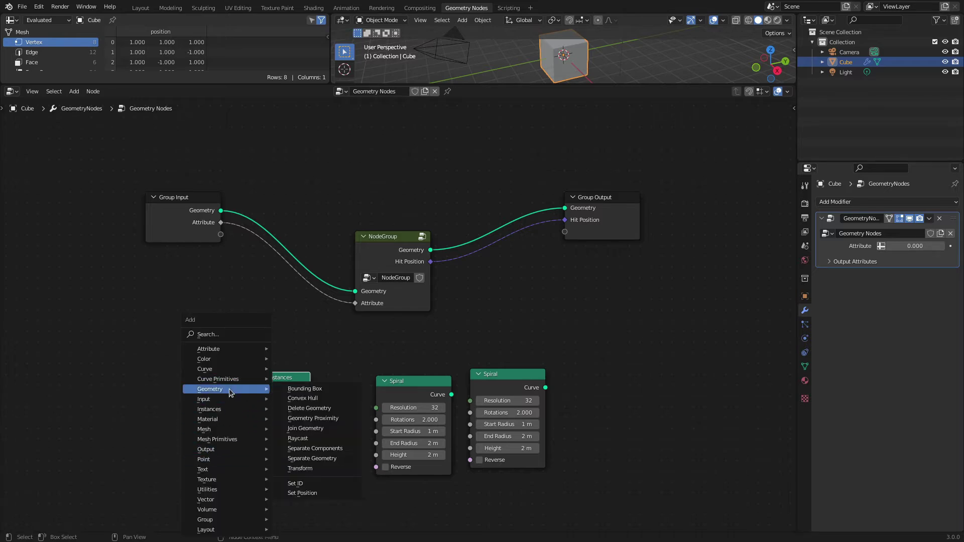
click(299, 438)
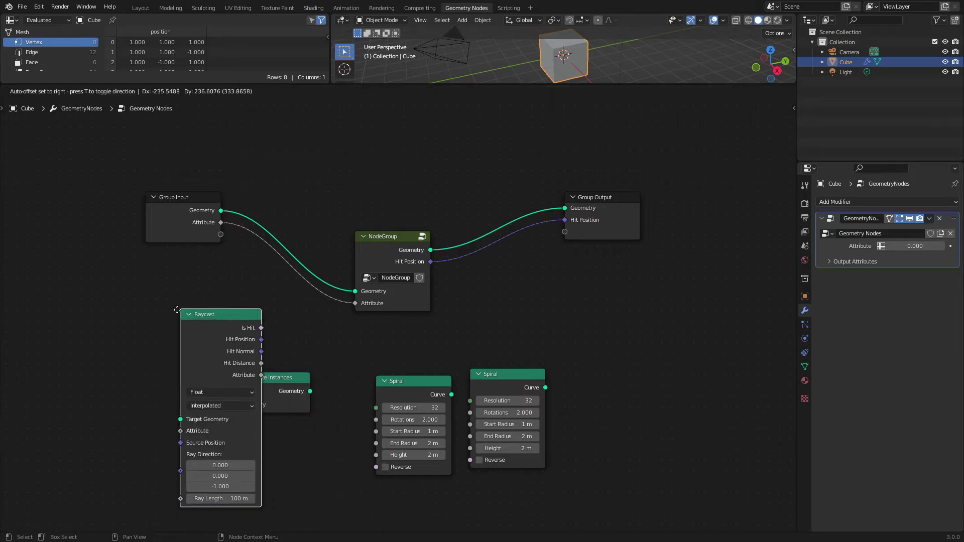
click(145, 316)
scroll(334, 382, down, 2)
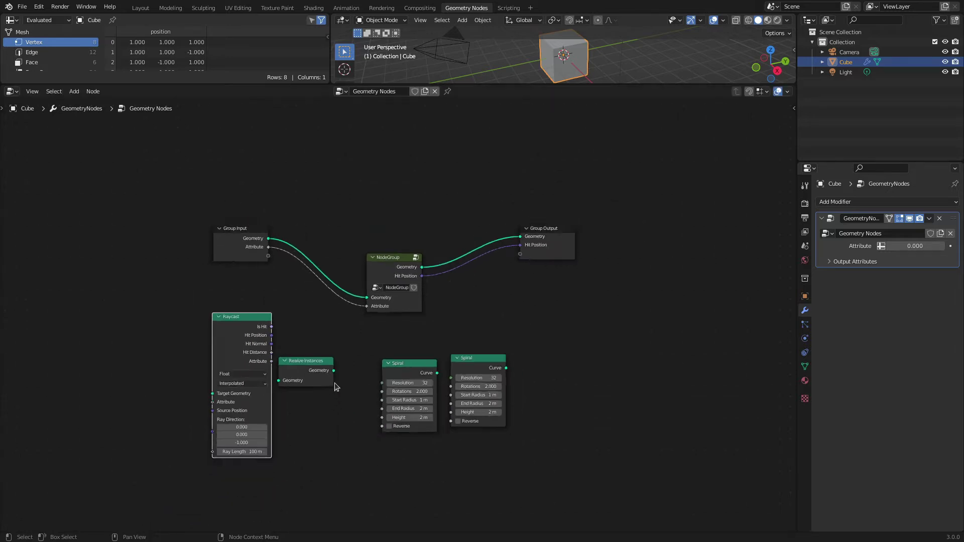
scroll(334, 383, down, 1)
drag(327, 351, 263, 279)
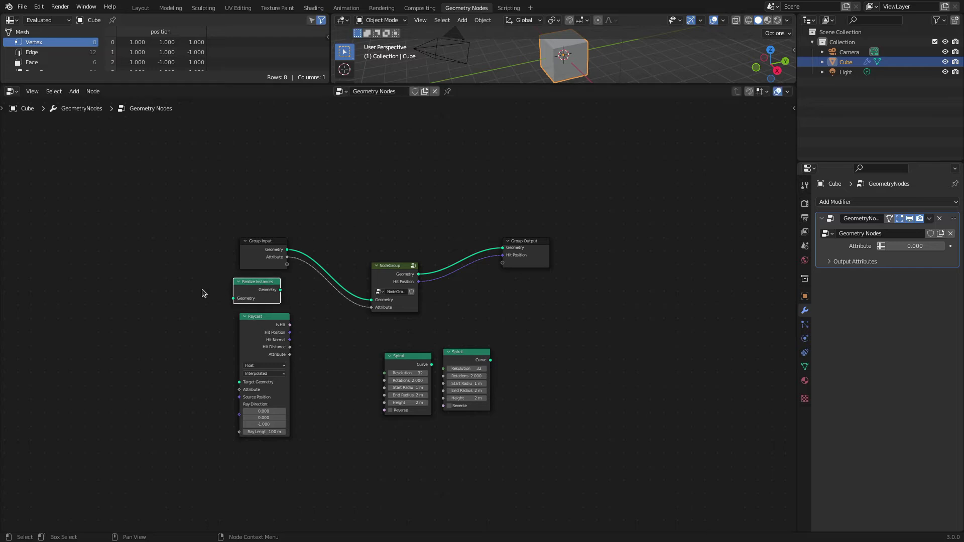
- Move the Realize Instances, Raycast and both Spiral nodes together into the empty area below the main node tree
drag(202, 293, 582, 409)
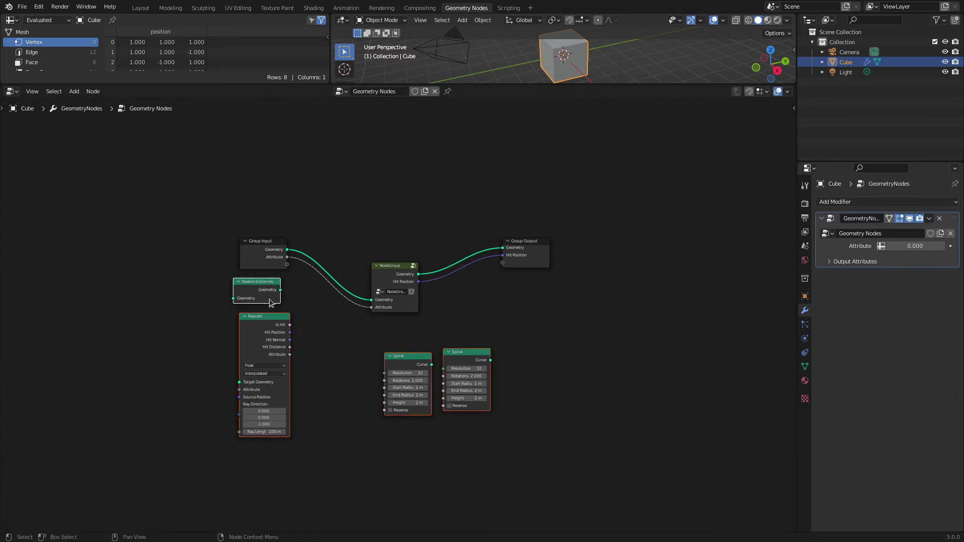
middle_drag(269, 302, 306, 363)
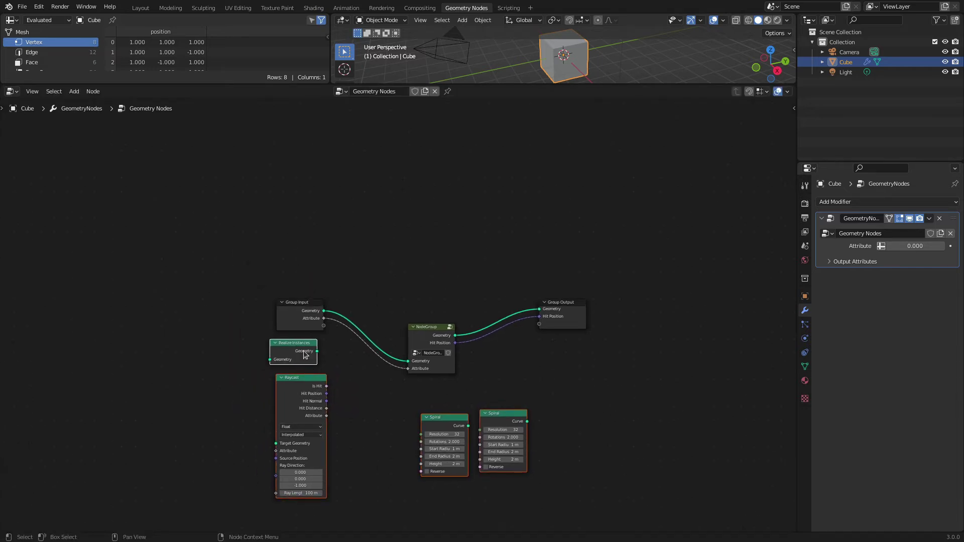
drag(304, 354, 350, 468)
middle_drag(350, 468, 306, 242)
scroll(406, 334, up, 3)
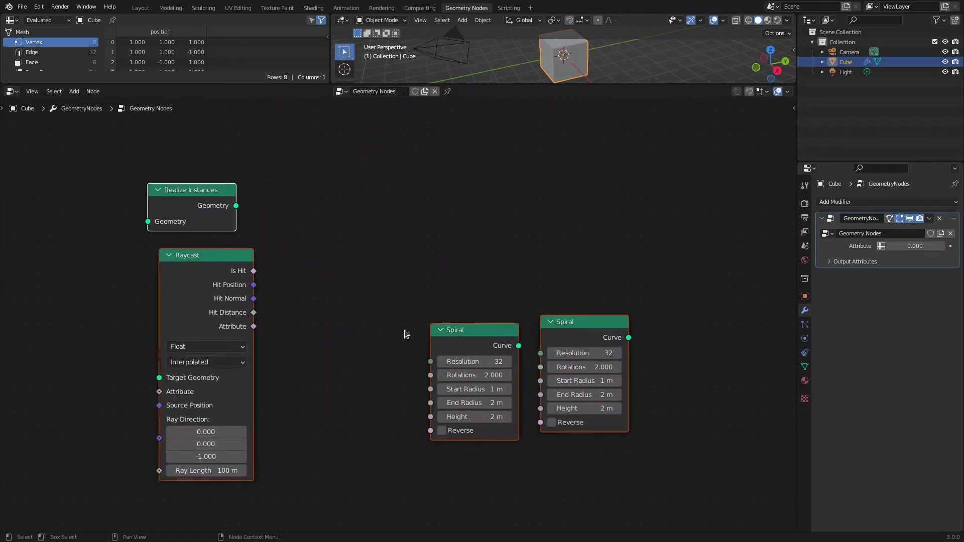
click(384, 305)
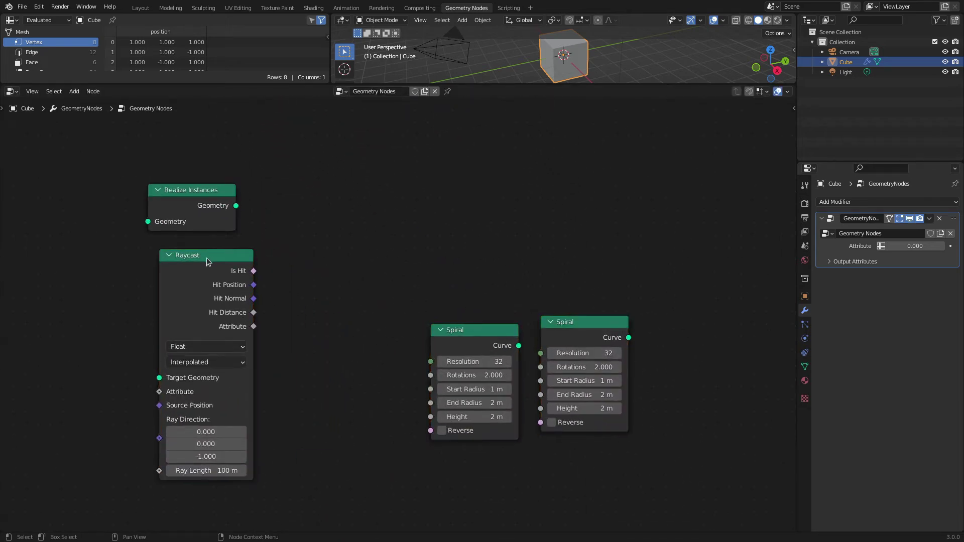
- Place Realize Instances in front of Raycast and link its Geometry output to Raycast's Target Geometry input
drag(206, 257, 274, 269)
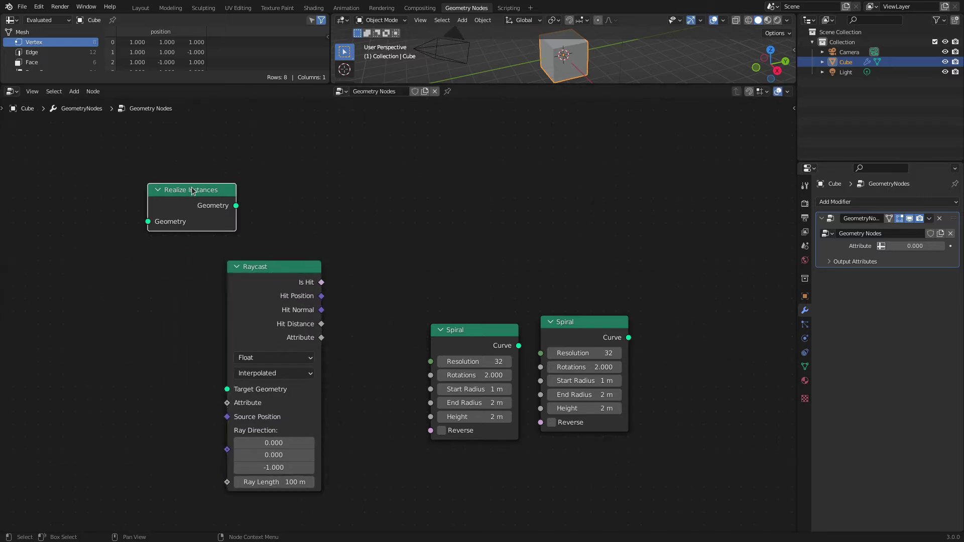
drag(197, 192, 231, 387)
- Delete both Spiral nodes
click(471, 330)
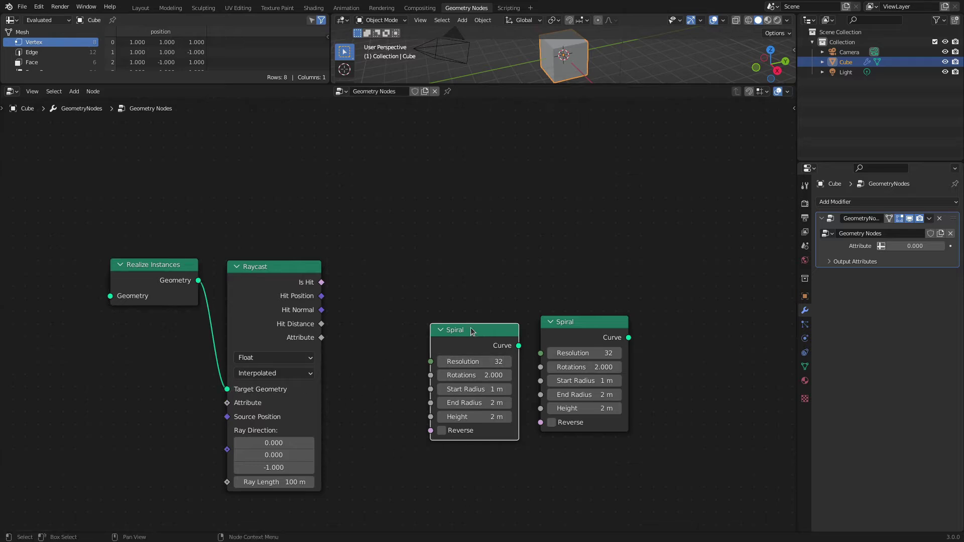
key(x)
click(570, 322)
key(x)
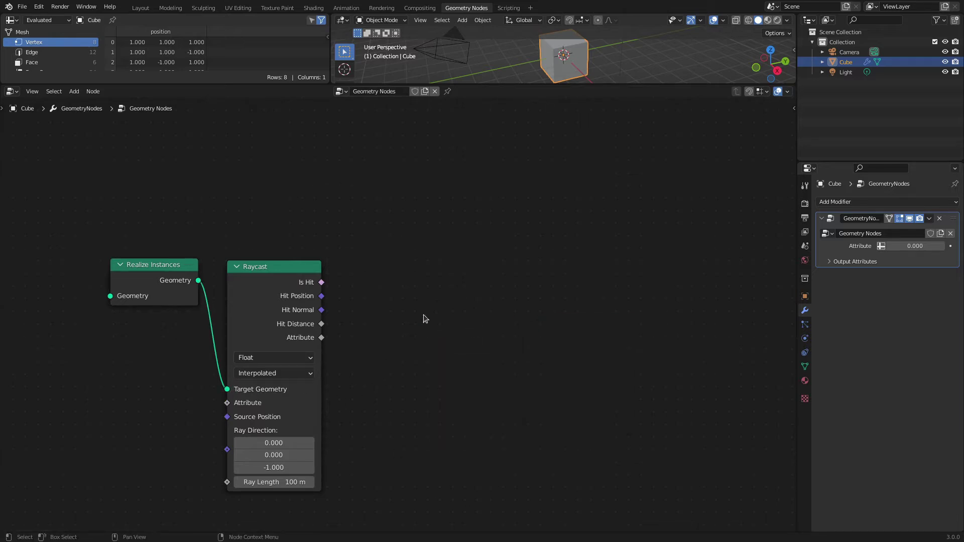
- Add a Rotate Instances node to the right of the Raycast node
key(shift+a)
key(shift+a)
mouse_move(432, 282)
click(502, 311)
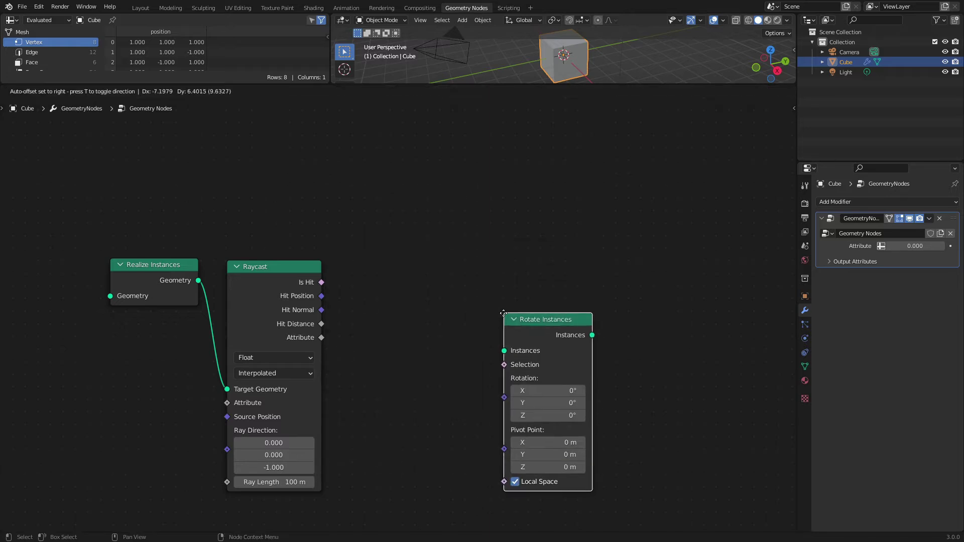
click(423, 189)
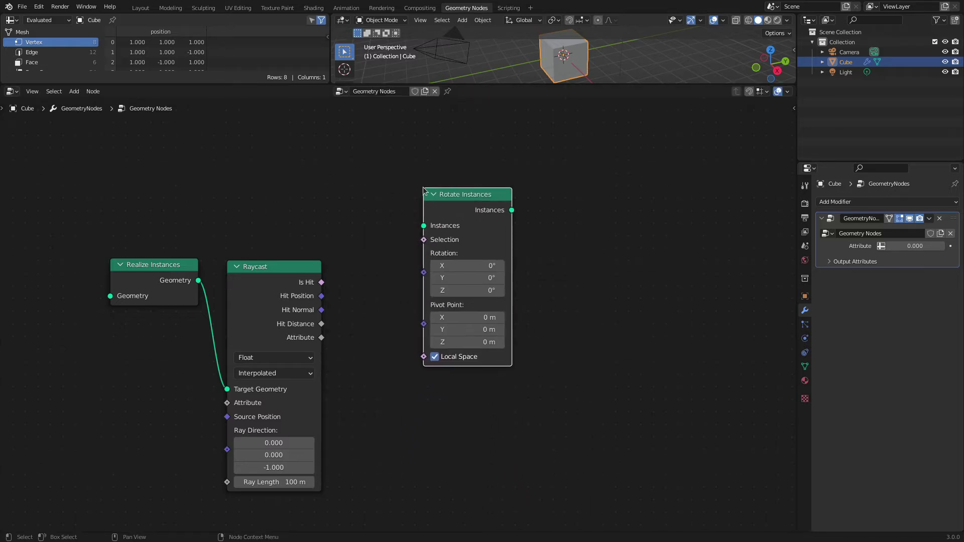
- Reposition Raycast and Realize Instances, and link the Realize Instances Geometry output to the Instances input of Rotate Instances
drag(255, 276, 296, 283)
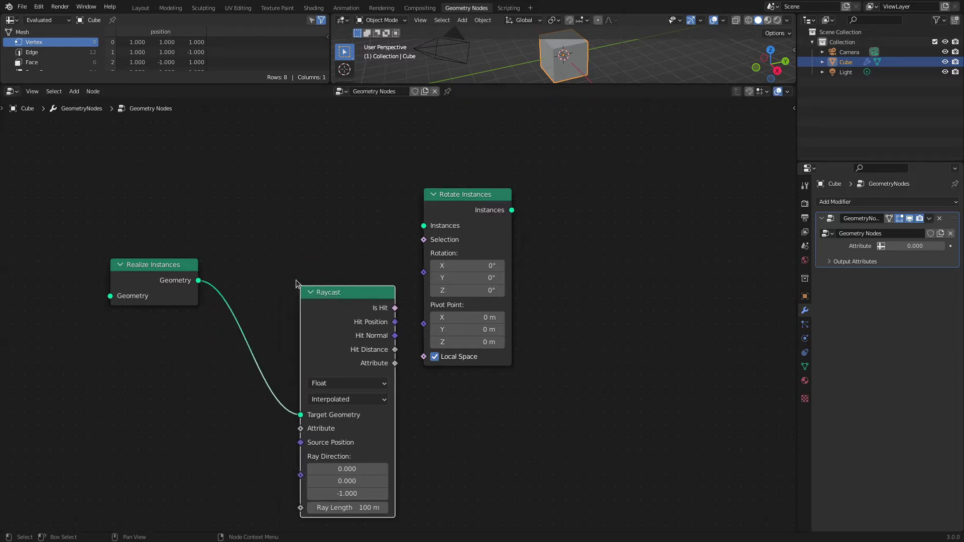
drag(135, 268, 142, 205)
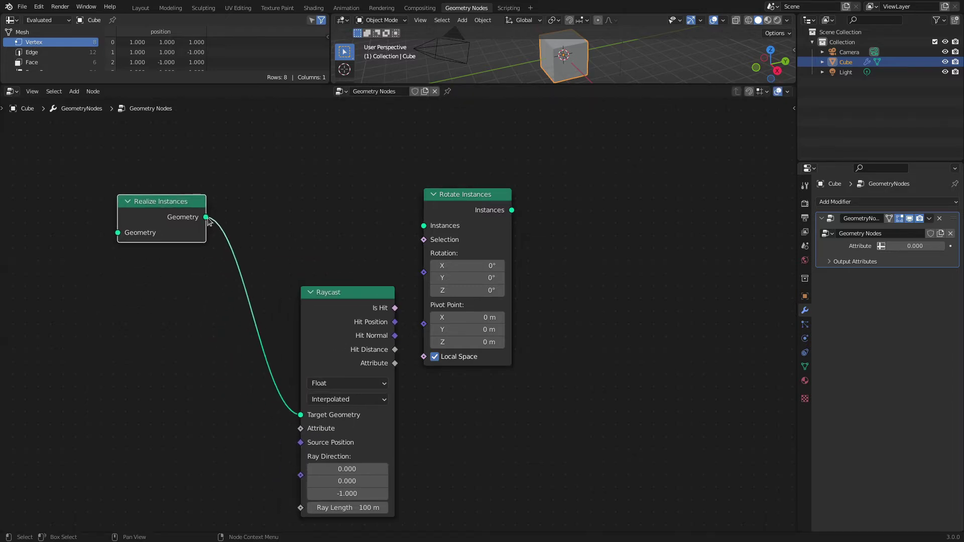
drag(206, 217, 422, 229)
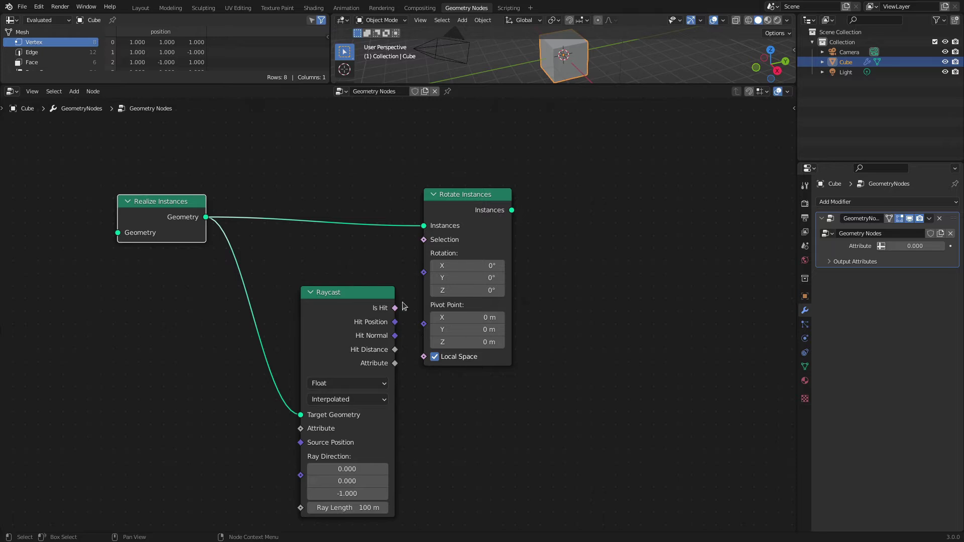
- Combine the Realize Instances, Raycast and Rotate Instances nodes into a node group and return to the parent node tree
scroll(402, 306, down, 2)
drag(160, 217, 560, 428)
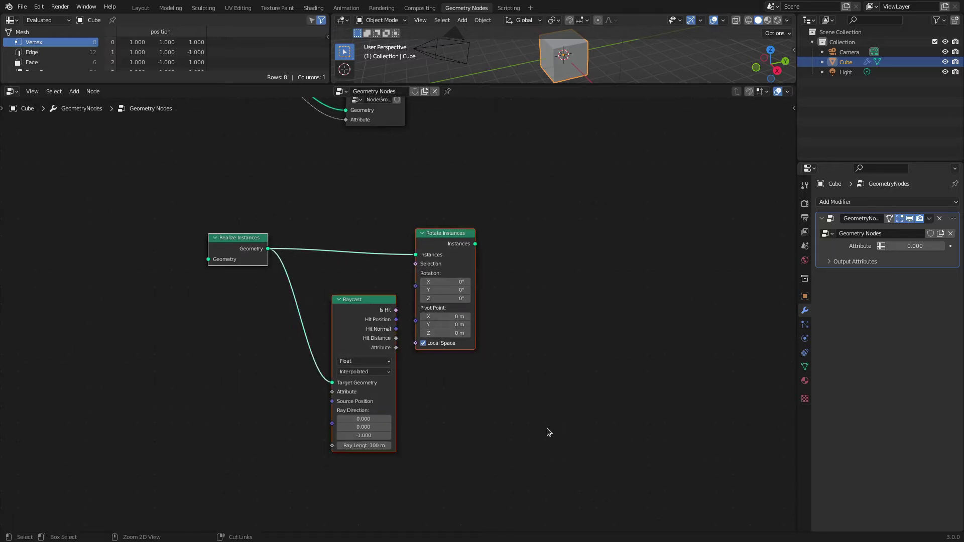
key(ctrl+g)
middle_drag(366, 388, 298, 267)
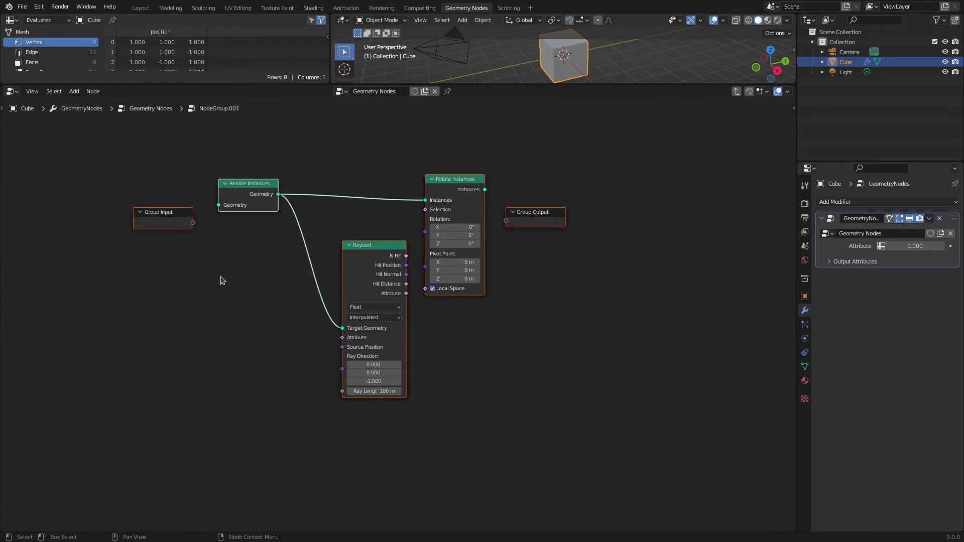
click(737, 92)
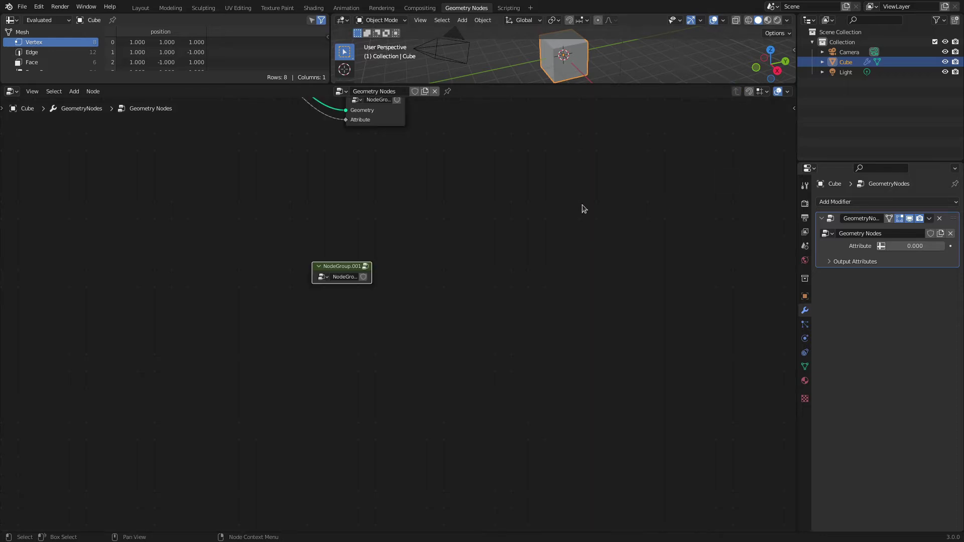
- Select the original node group between Group Input and Group Output, enter it to view its nodes, and exit again
click(387, 393)
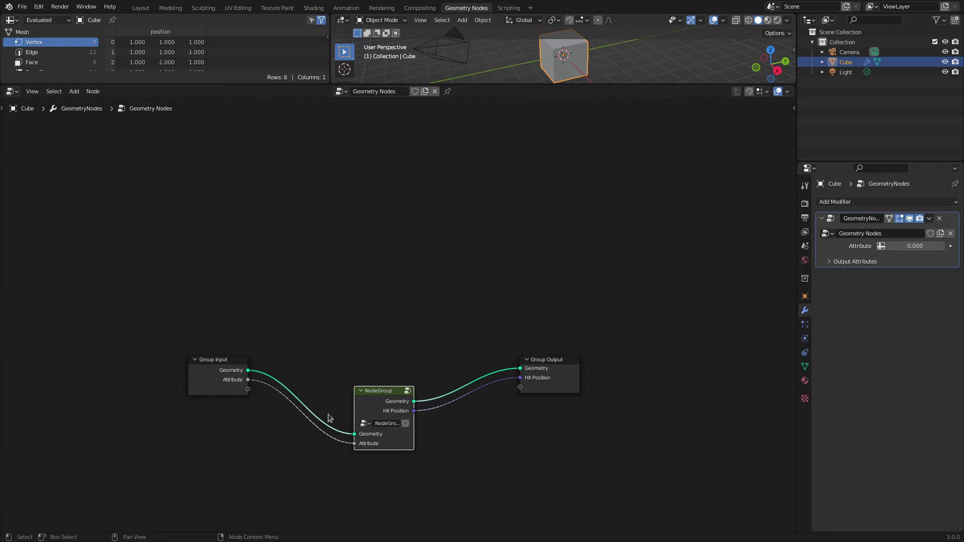
click(407, 389)
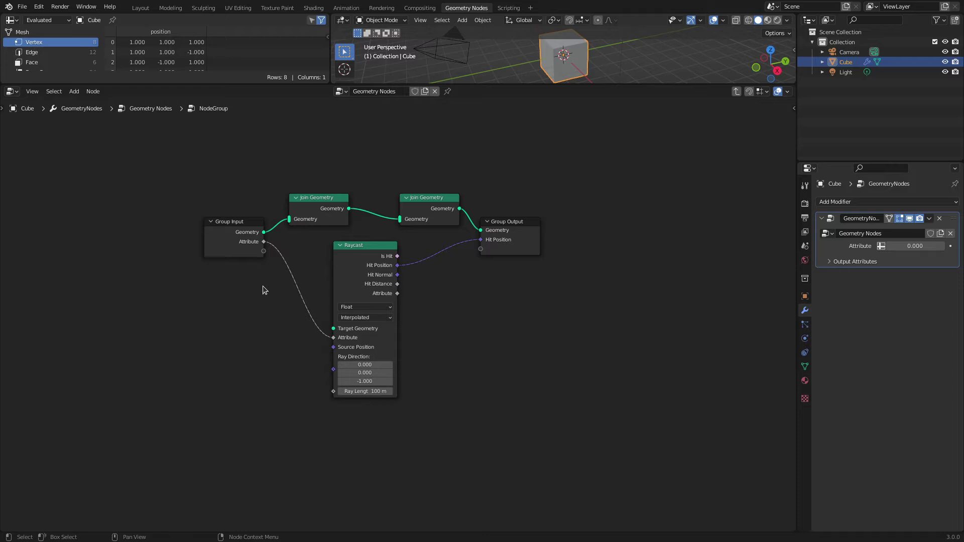
key(ctrl+Tab)
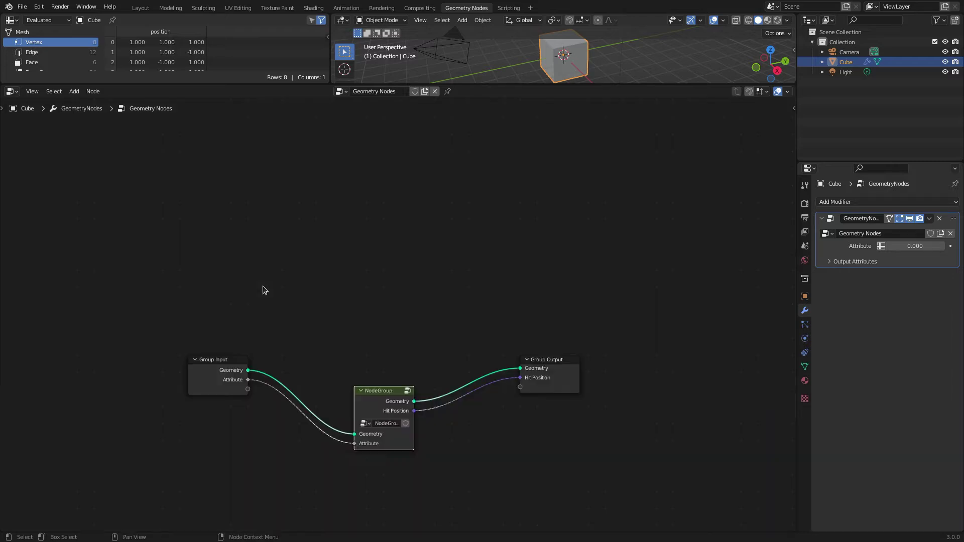
- Enter the second node group to view its Realize Instances, Raycast and Rotate Instances nodes, and return to the parent tree
middle_drag(404, 336, 365, 135)
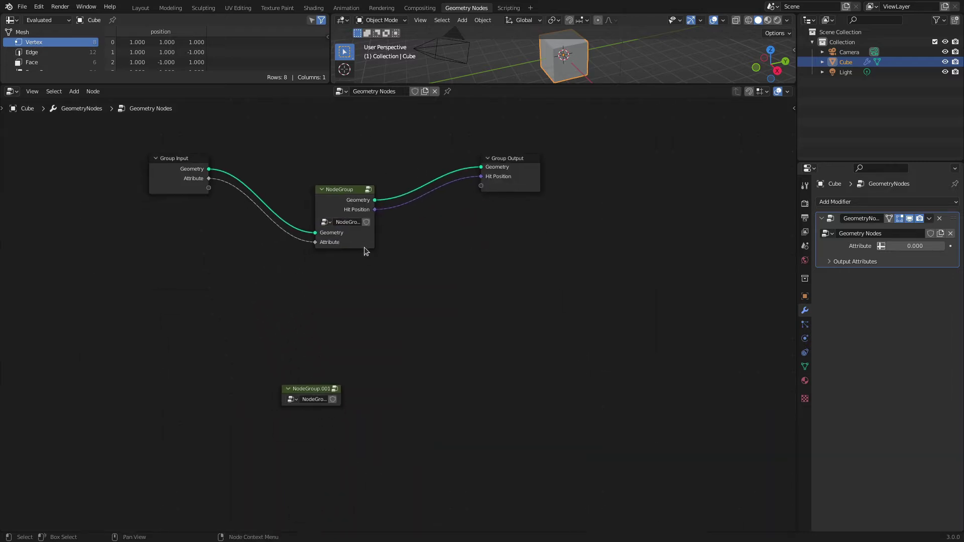
click(314, 391)
key(Tab)
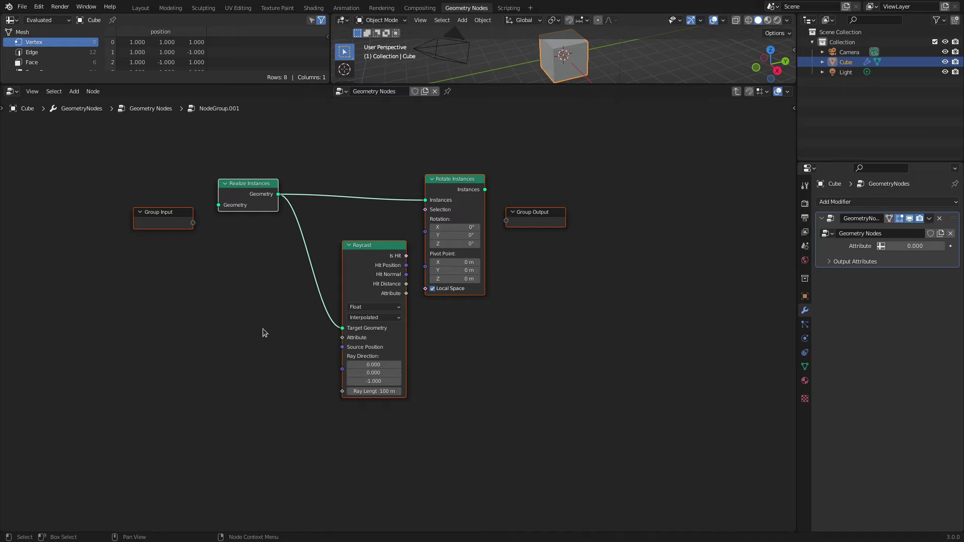
key(Tab)
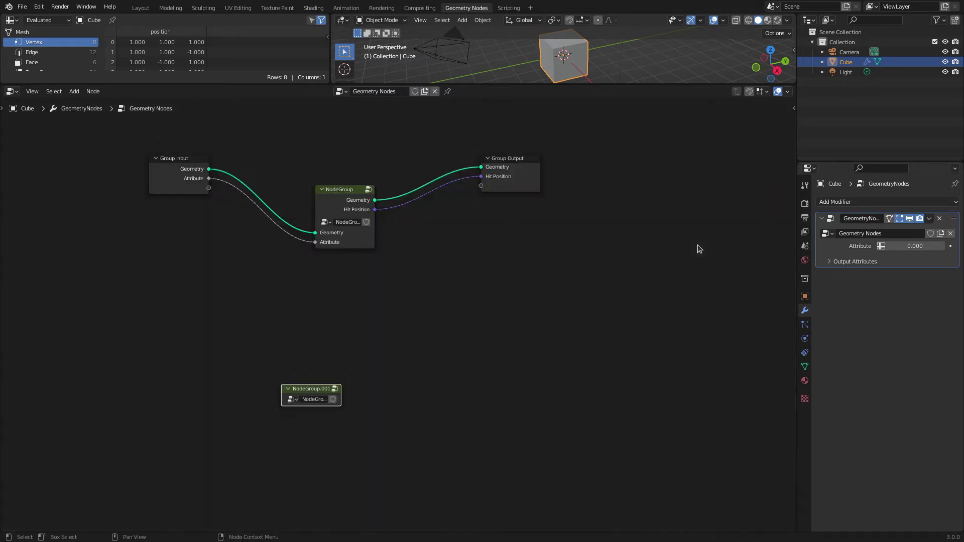
- Inside the second node group, link Group Input to Realize Instances' Geometry input and Rotate Instances' output to Group Output, and exit the group
middle_drag(348, 306, 391, 357)
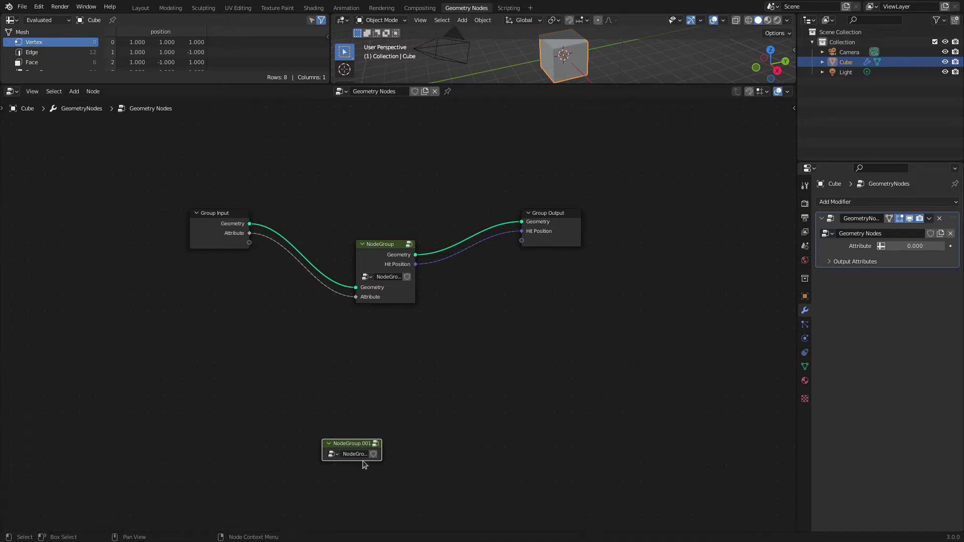
key(Tab)
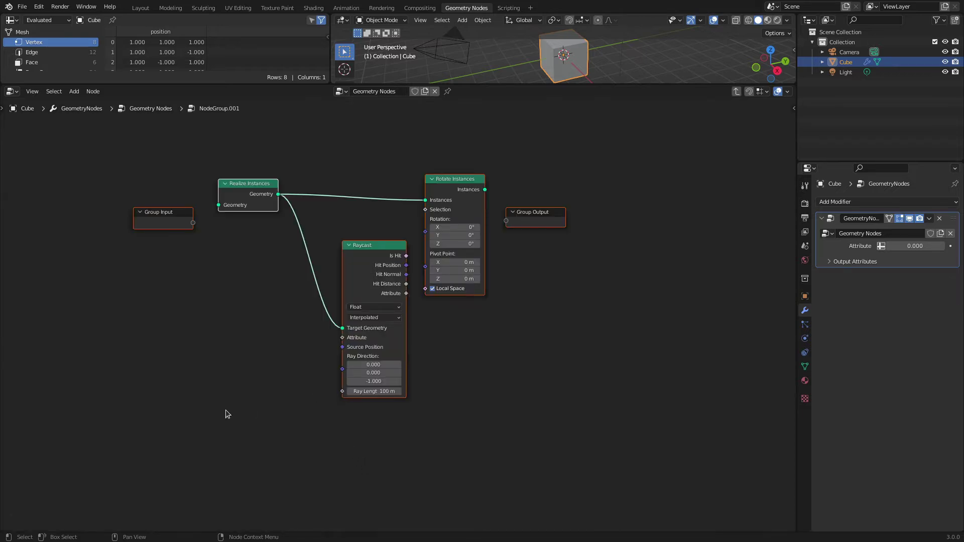
click(252, 282)
drag(218, 205, 193, 222)
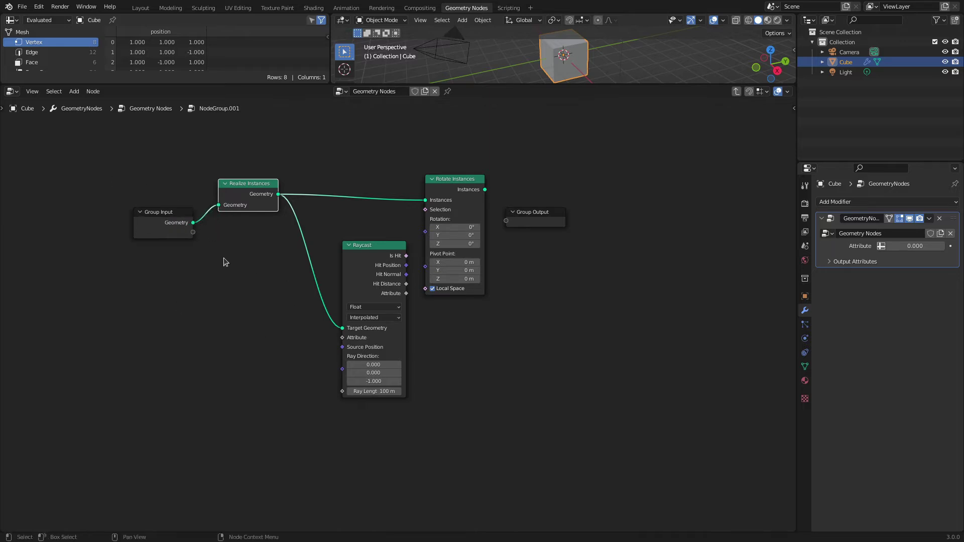
drag(485, 189, 507, 221)
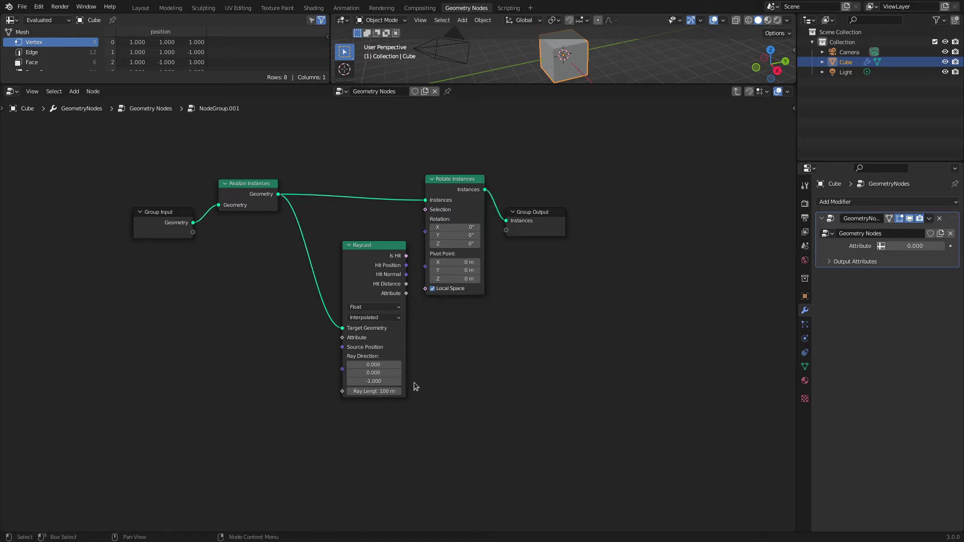
key(Tab)
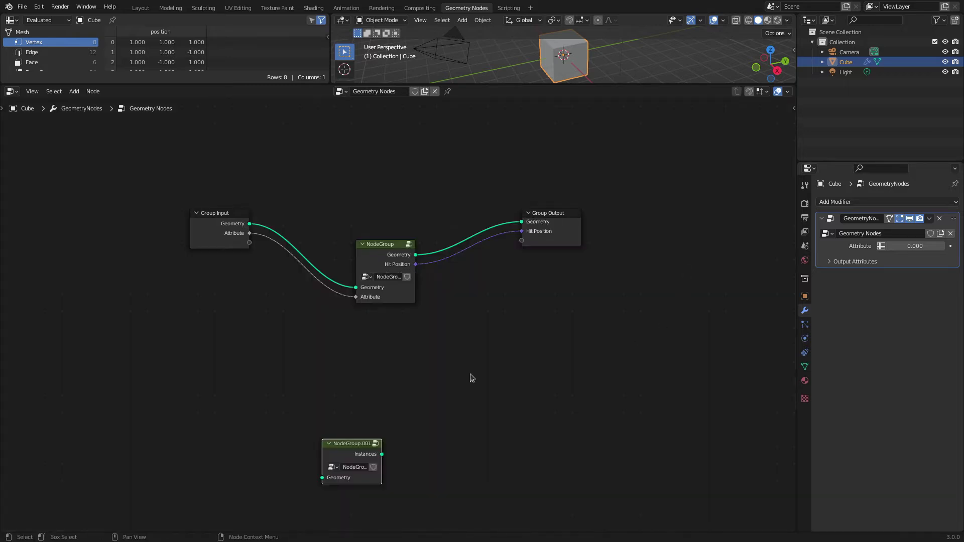
- Move NodeGroup.001 closer to NodeGroup, linking its Geometry input to a new Group Input socket and its Instances output to a new Group Output socket
drag(355, 444, 418, 365)
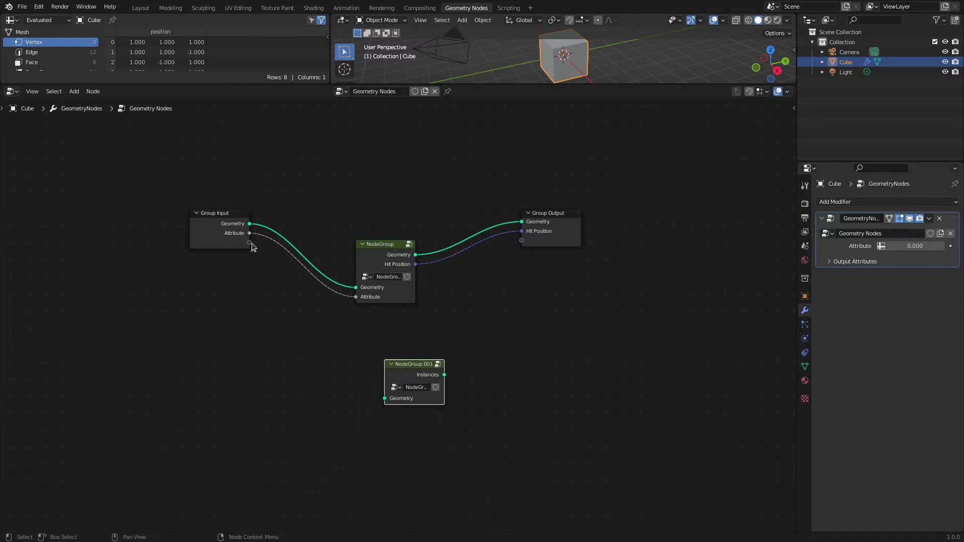
drag(249, 242, 384, 398)
drag(445, 375, 521, 241)
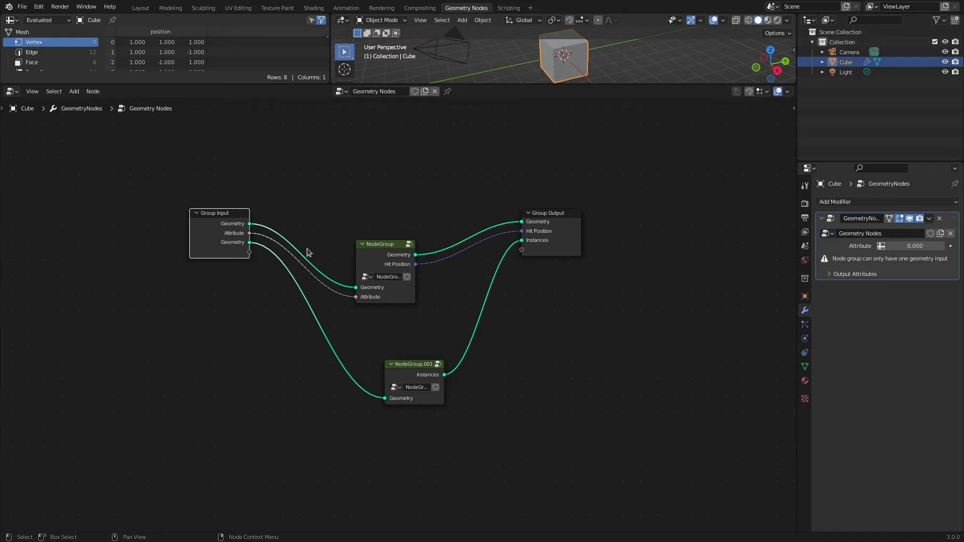
- Label the original NodeGroup node "First G" in its node properties
click(382, 251)
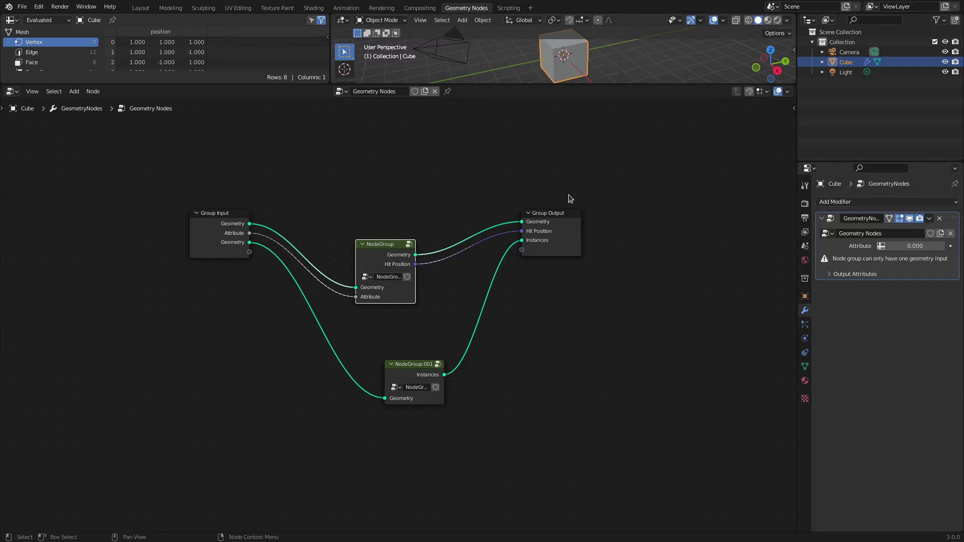
key(n)
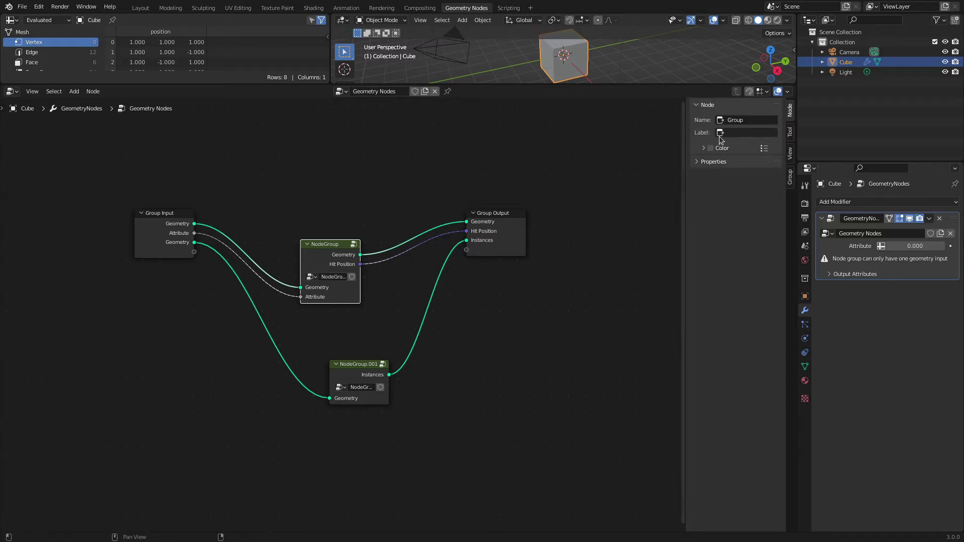
click(748, 131)
text(First G)
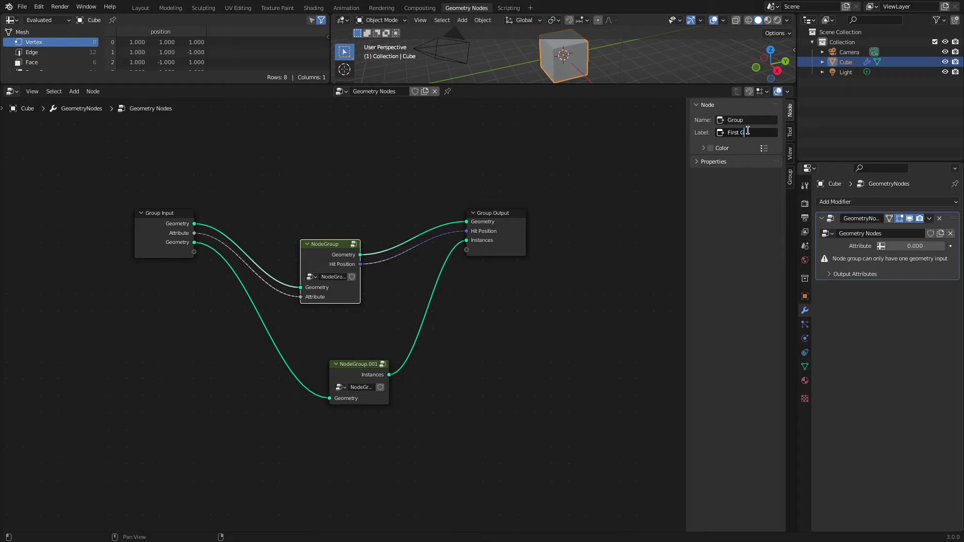
key(Return)
- Label the NodeGroup.001 node "BIG 2"
click(353, 374)
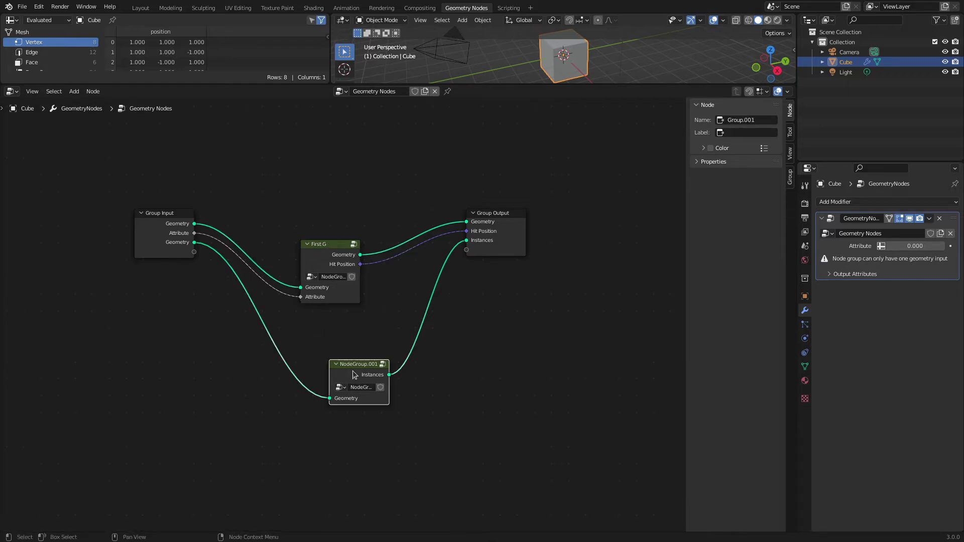
click(740, 133)
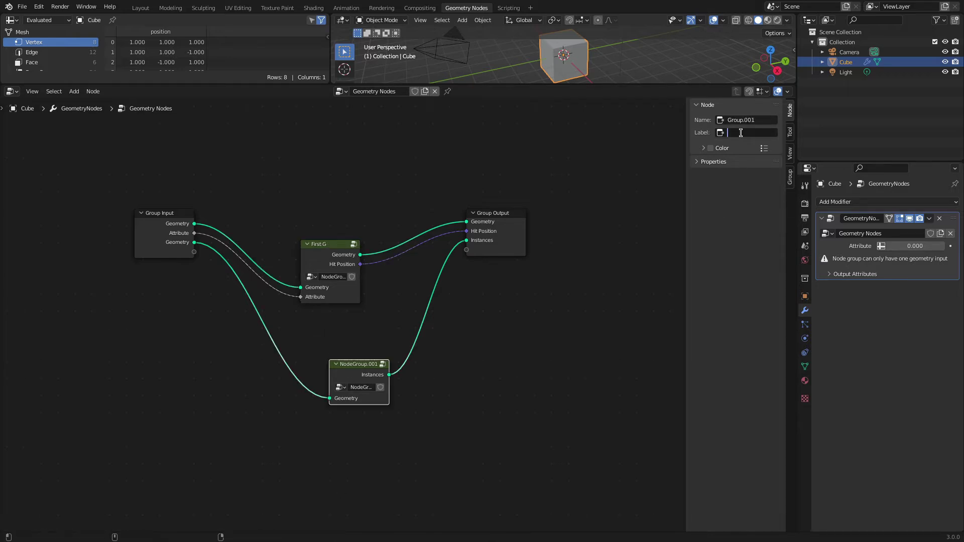
text(BIG 2)
key(Return)
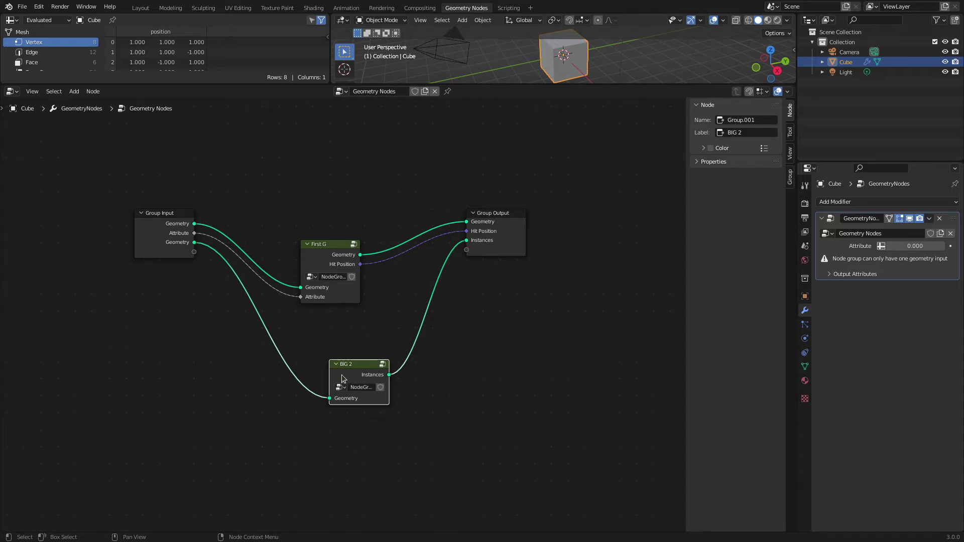
- Enter the BIG 2 group to view its contents, exit to the parent tree and deselect the node
key(Tab)
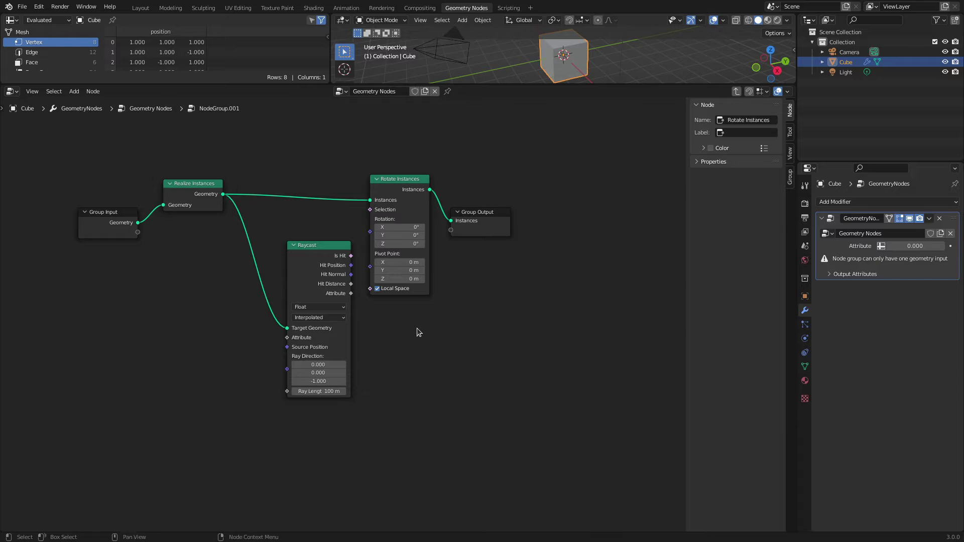
key(ctrl+Tab)
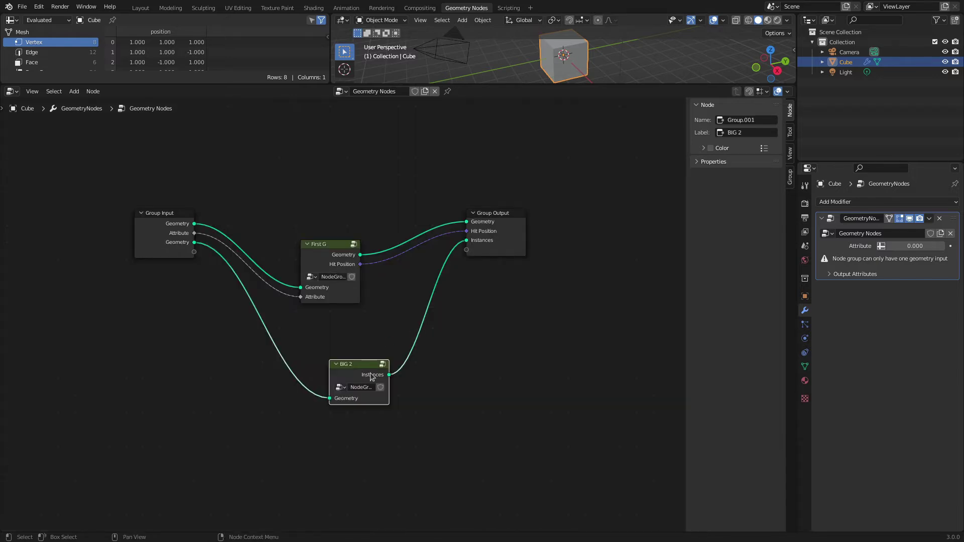
click(240, 408)
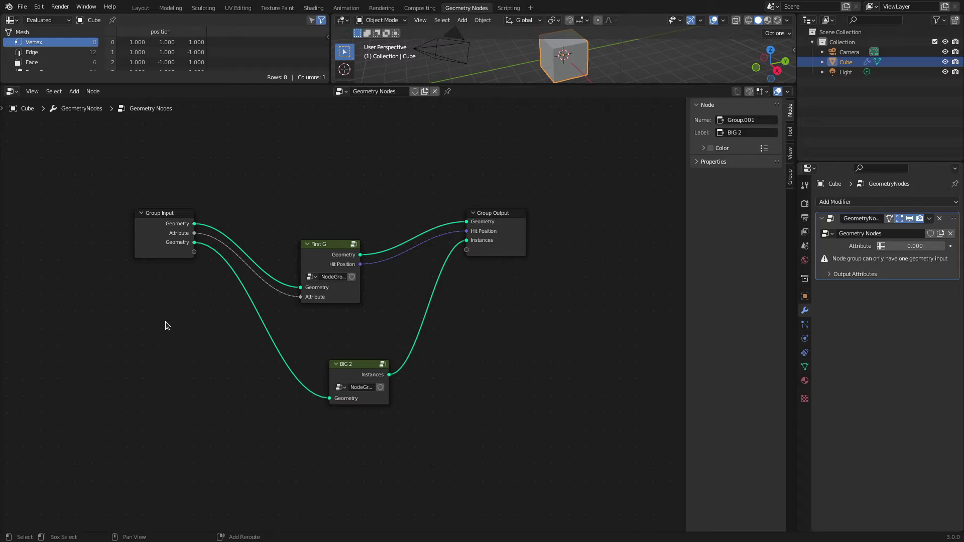
- Check which existing node groups are offered for adding to the tree, without adding one
key(shift+a)
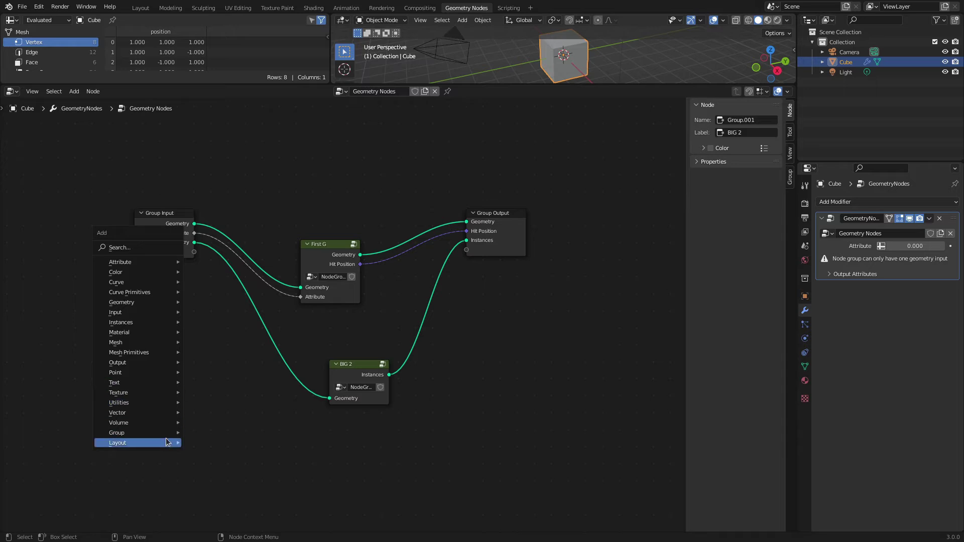
mouse_move(171, 432)
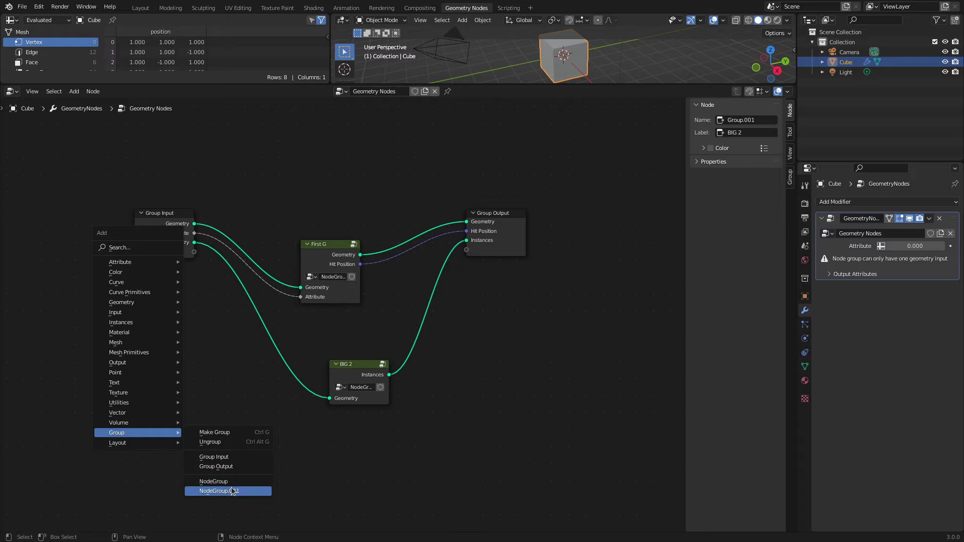
key(Escape)
- Copy the BIG 2 node's label into its name so that the name is also "BIG 2"
click(731, 120)
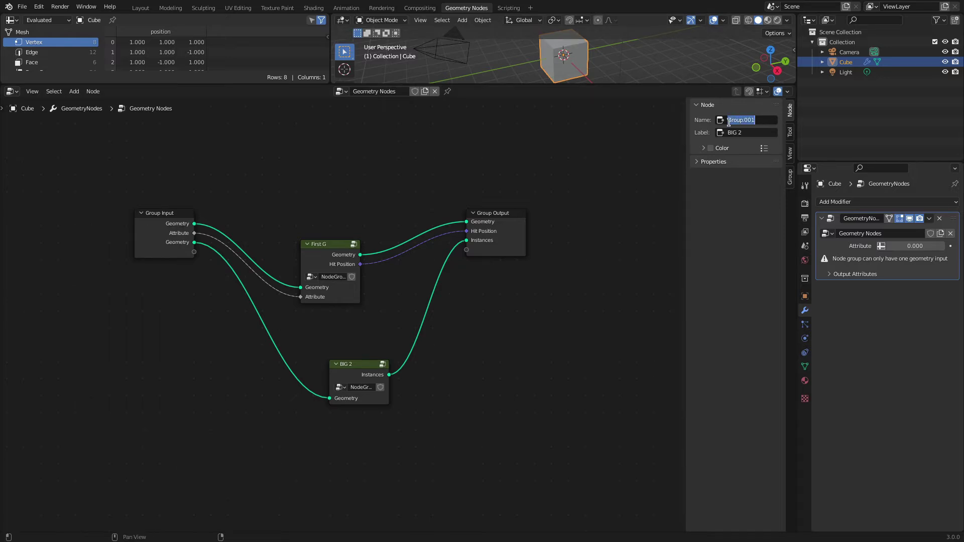
click(749, 132)
click(750, 133)
key(ctrl+c)
key(Return)
click(761, 120)
key(ctrl+v)
key(Return)
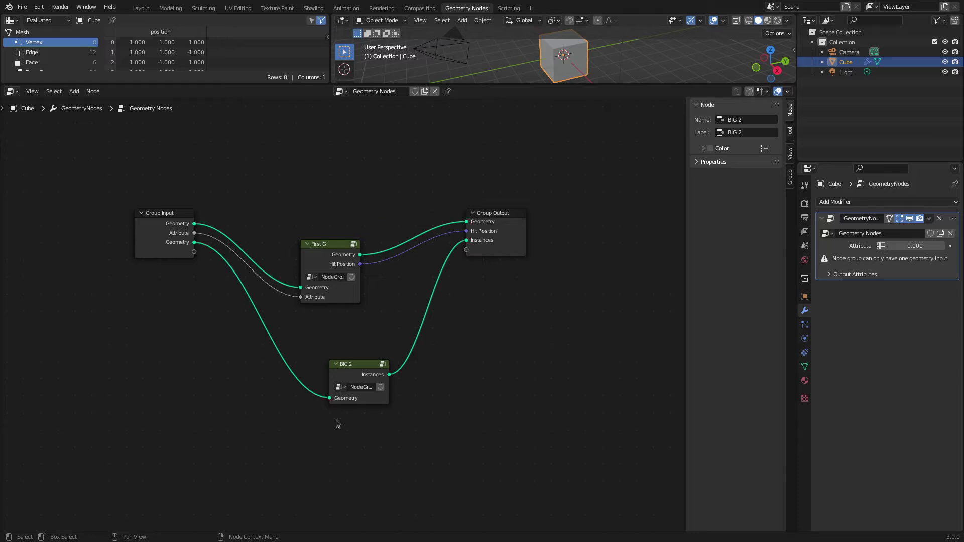
- Copy the First G node's label into its name so that the name is also "First G"
click(340, 278)
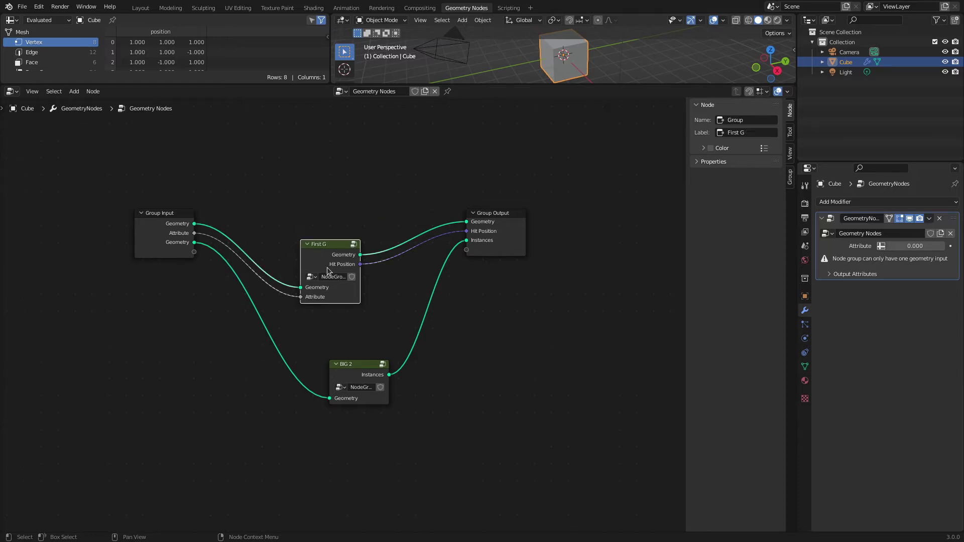
click(760, 131)
key(ctrl+c)
key(Return)
key(ctrl+v)
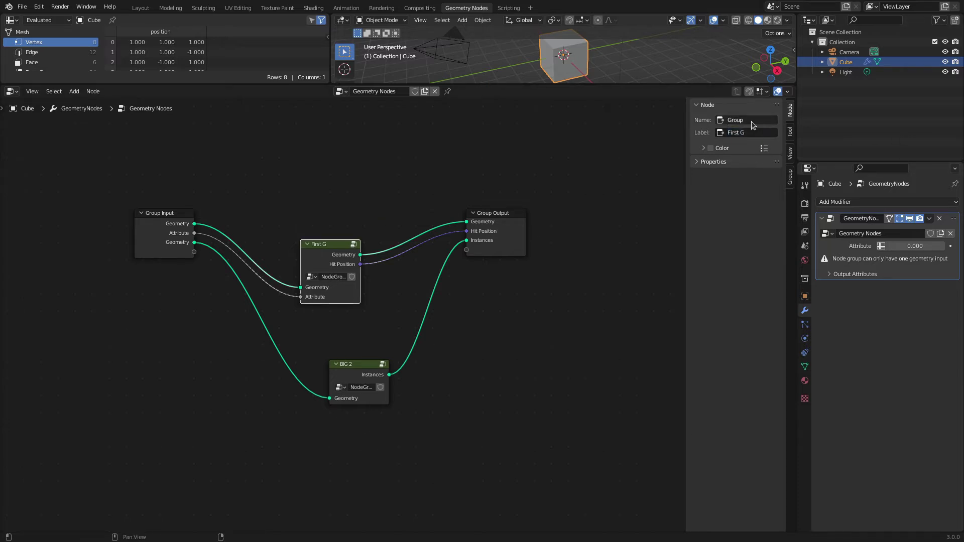
click(569, 383)
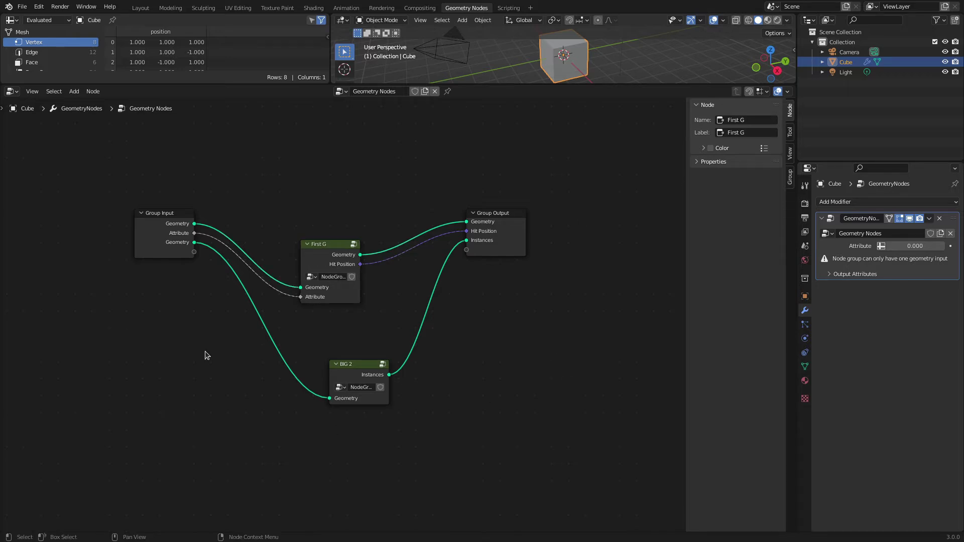
- Add another NodeGroup node on the Geometry link between Group Input and First G, and place it above that link
key(shift+a)
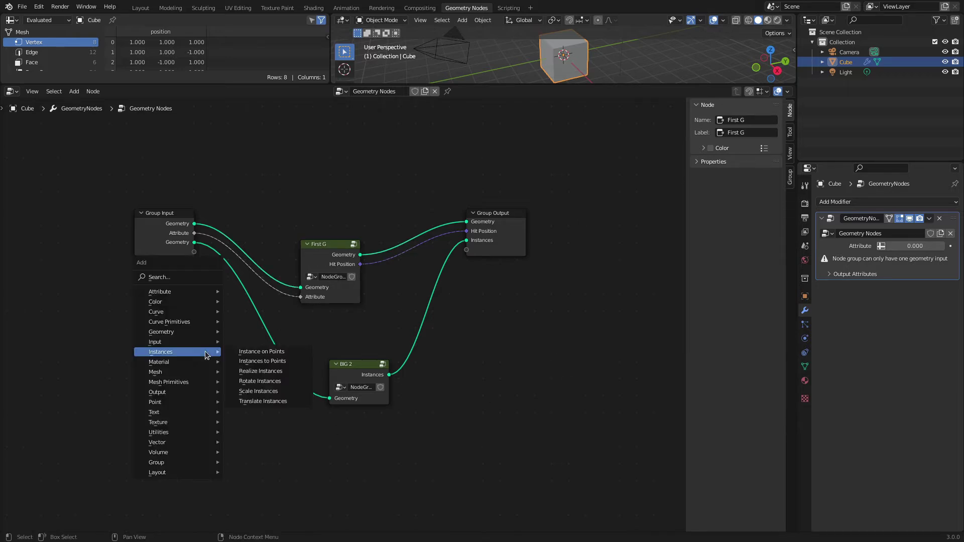
mouse_move(198, 462)
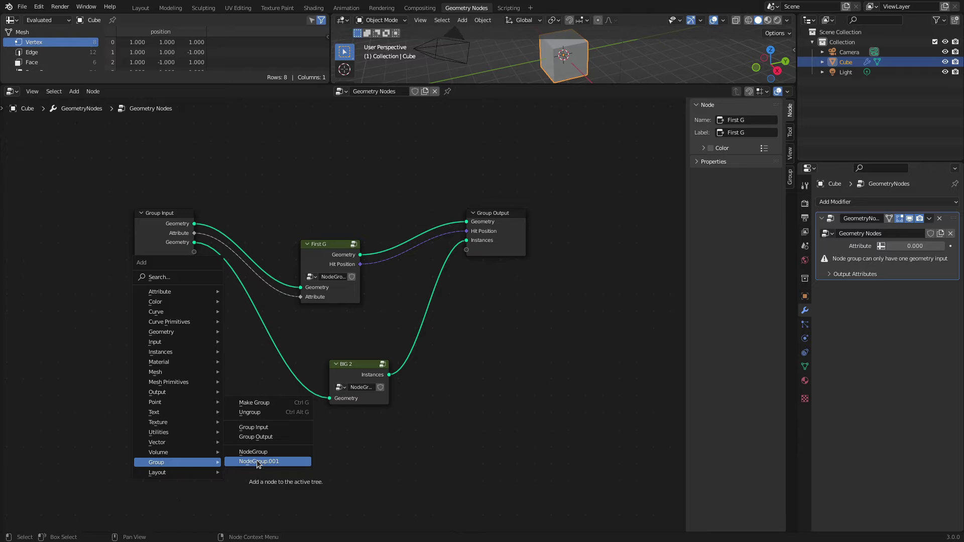
mouse_move(202, 363)
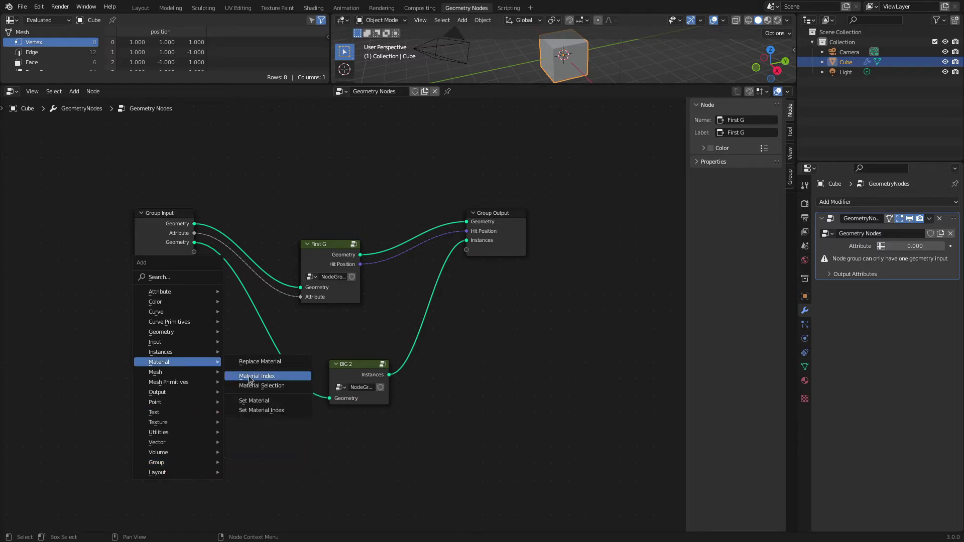
mouse_move(175, 352)
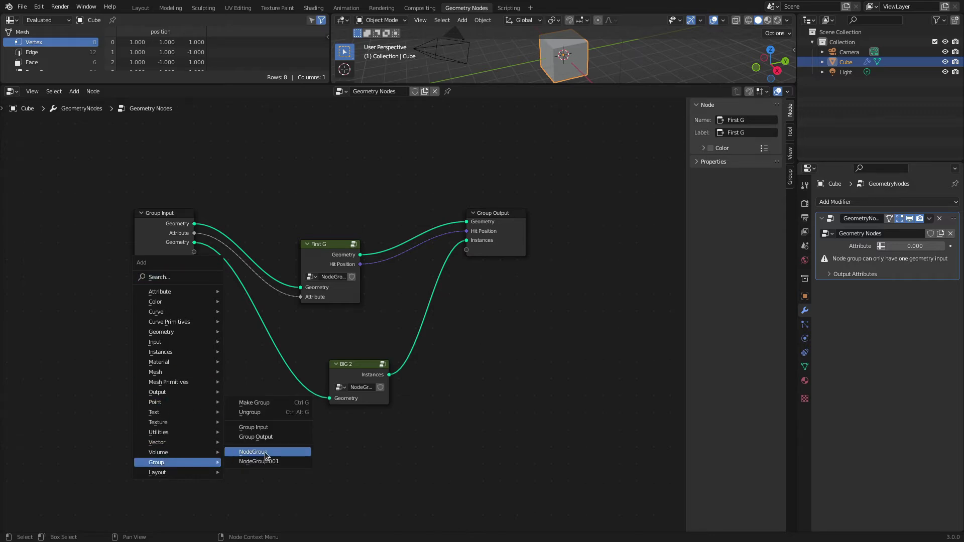
click(265, 453)
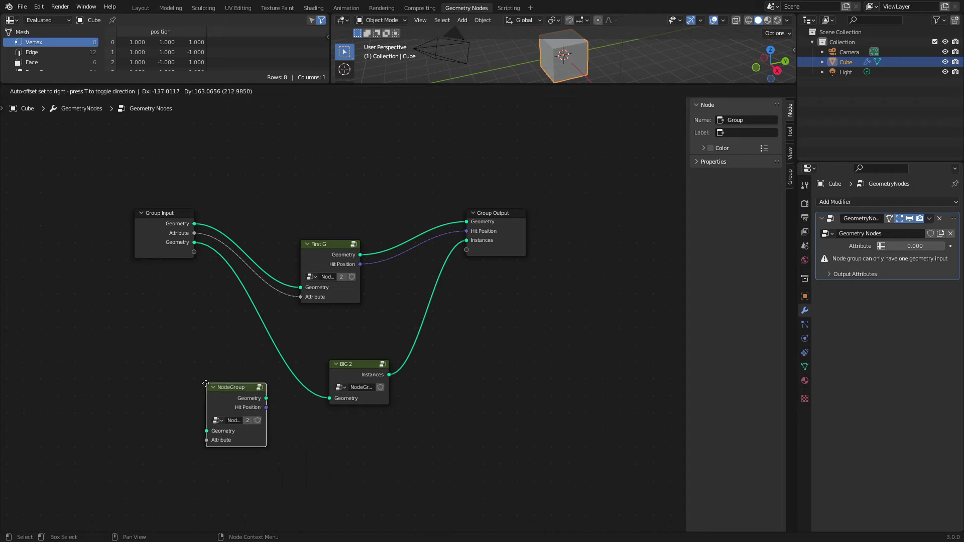
click(246, 226)
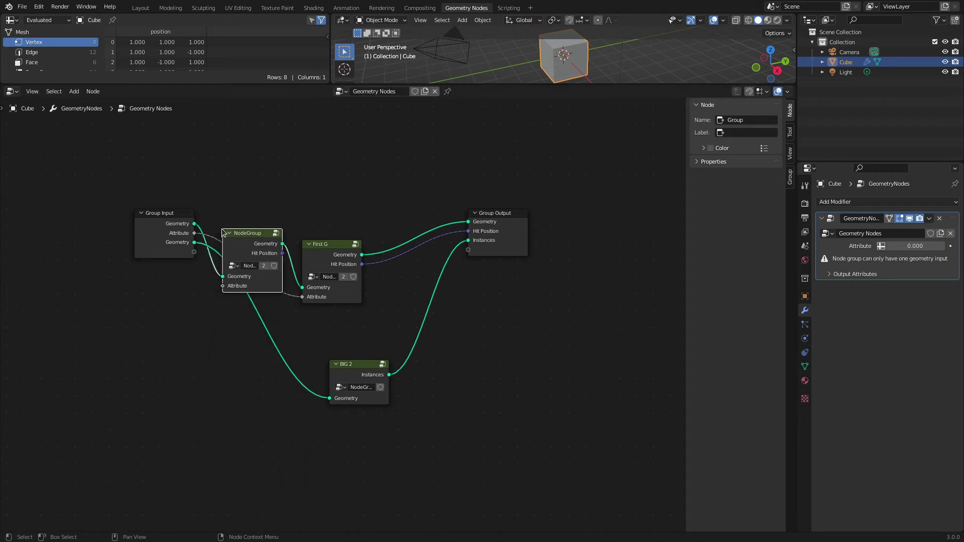
drag(275, 230, 281, 163)
drag(275, 230, 289, 153)
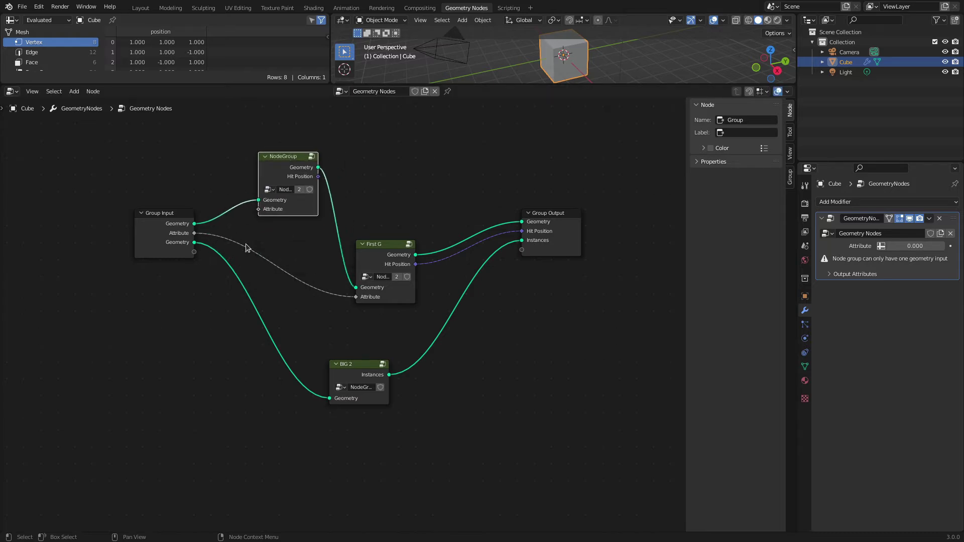
- Reroute the Group Input Attribute link from First G to the Attribute input of the added NodeGroup node
click(246, 247)
click(382, 244)
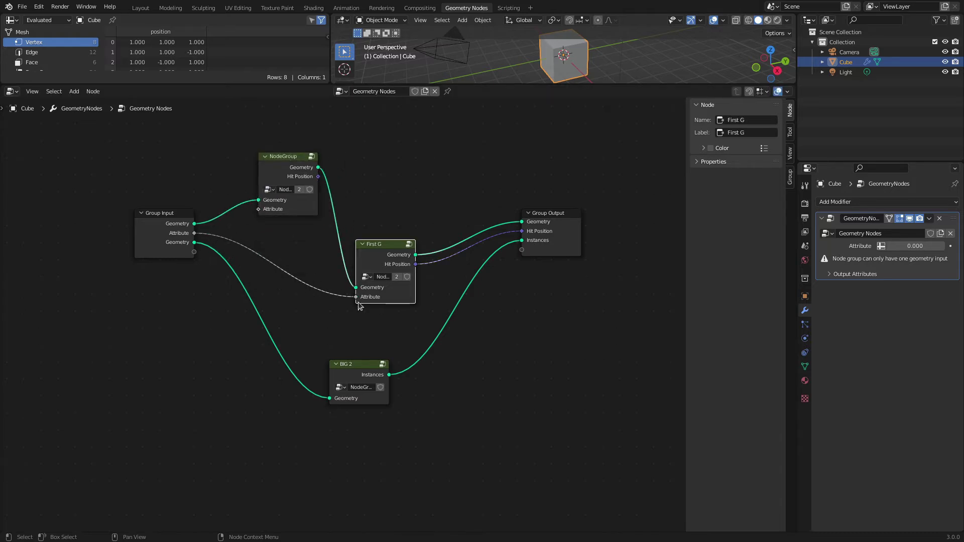
drag(356, 297, 267, 217)
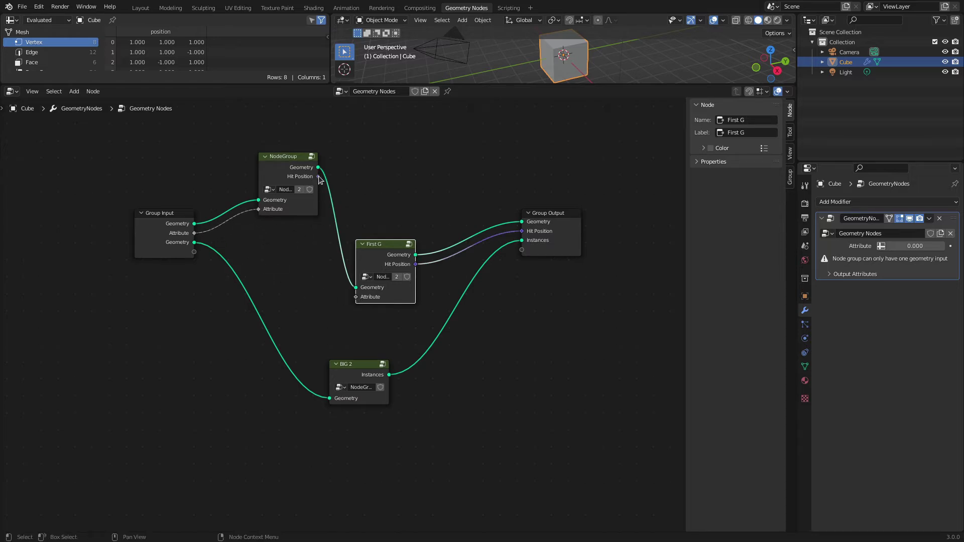
- Link the upper NodeGroup node's Hit Position output to a new socket on the Group Output node
drag(319, 176, 521, 250)
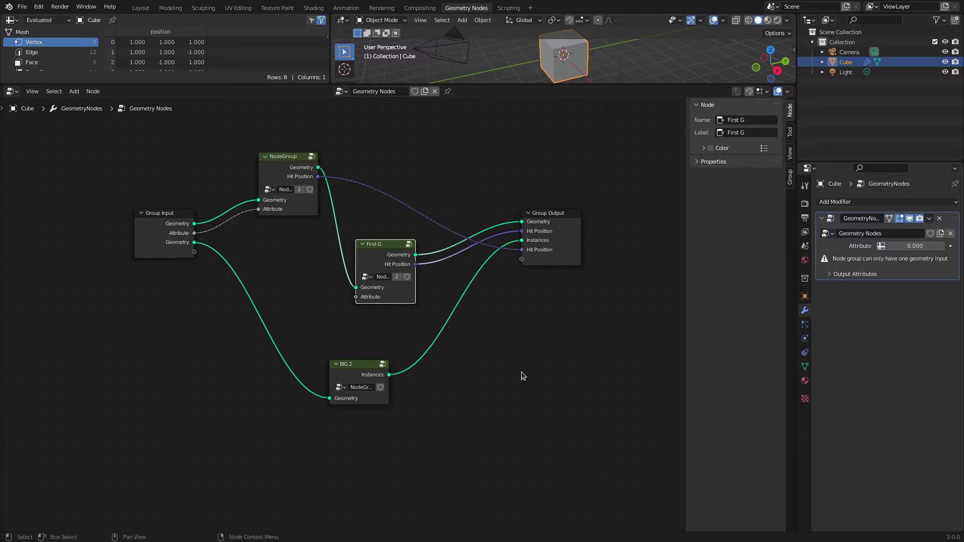
scroll(521, 376, up, 1)
scroll(520, 376, up, 1)
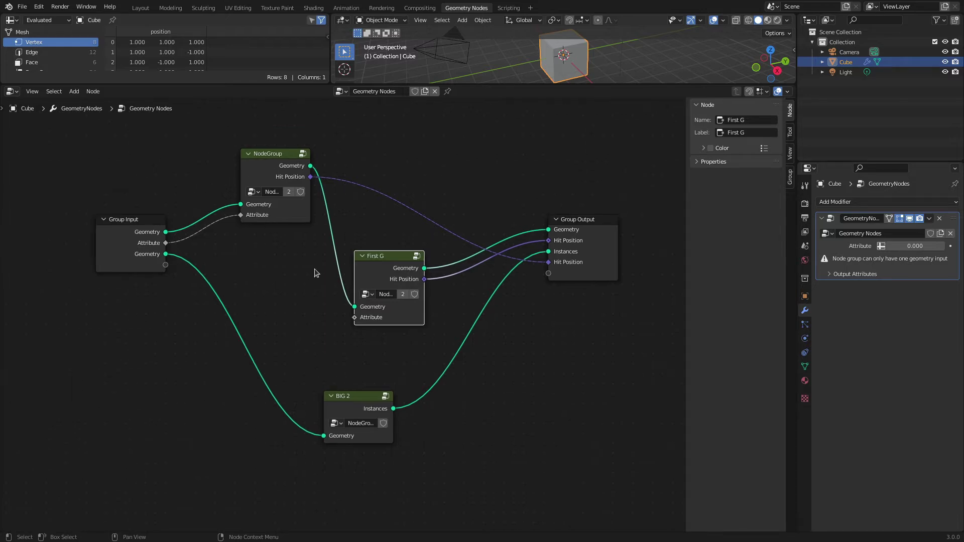
click(248, 276)
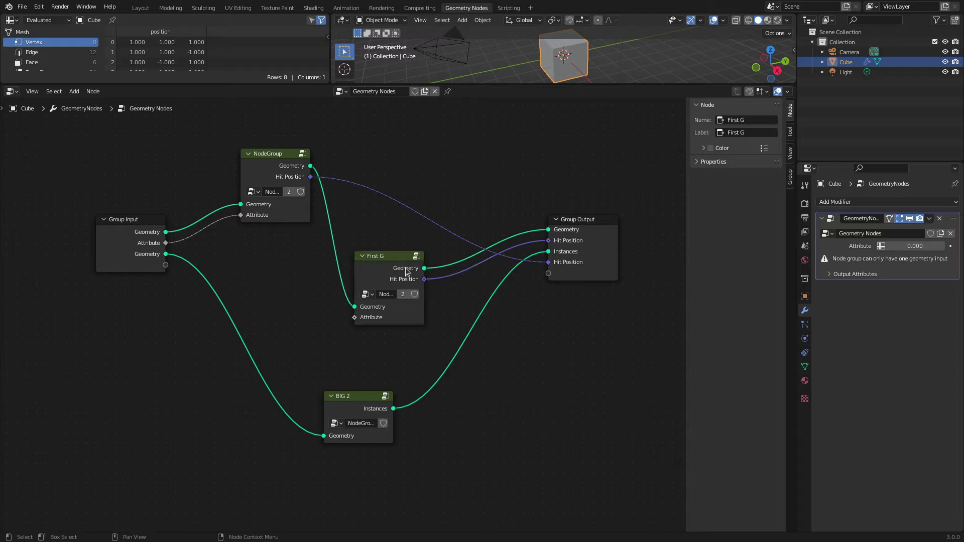
- Enter the First G group, insert a NodeGroup.001 node on the link between the two Join Geometry nodes, and place it above the Raycast node
click(387, 257)
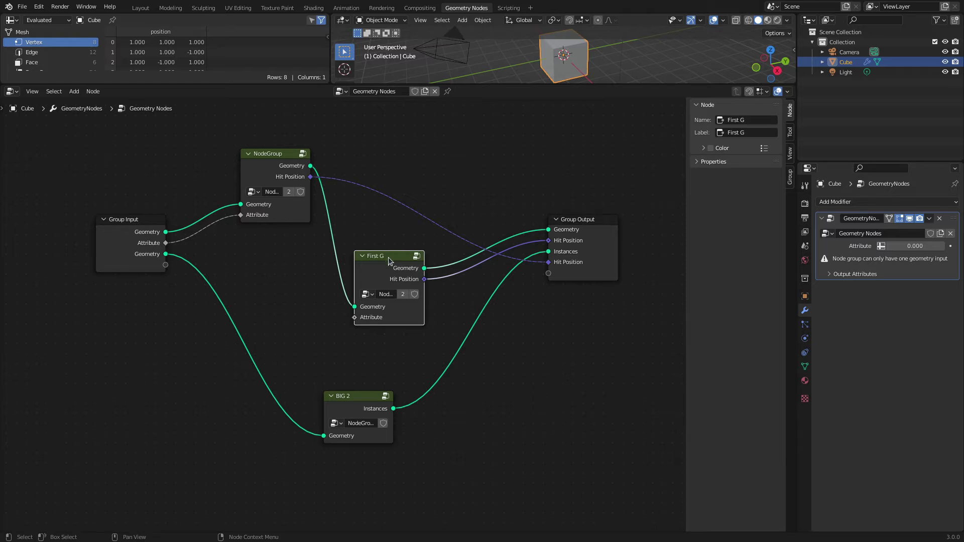
key(Tab)
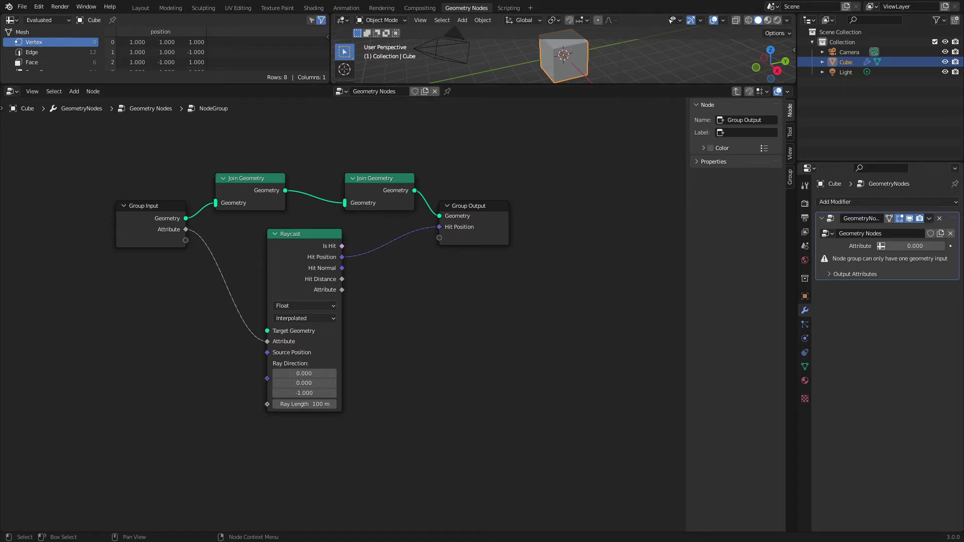
key(shift+a)
mouse_move(134, 329)
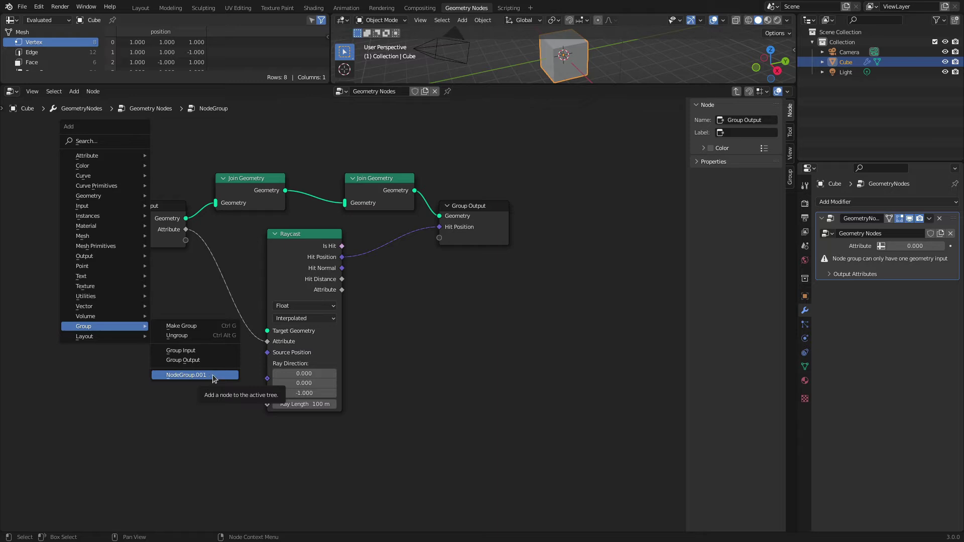
click(210, 377)
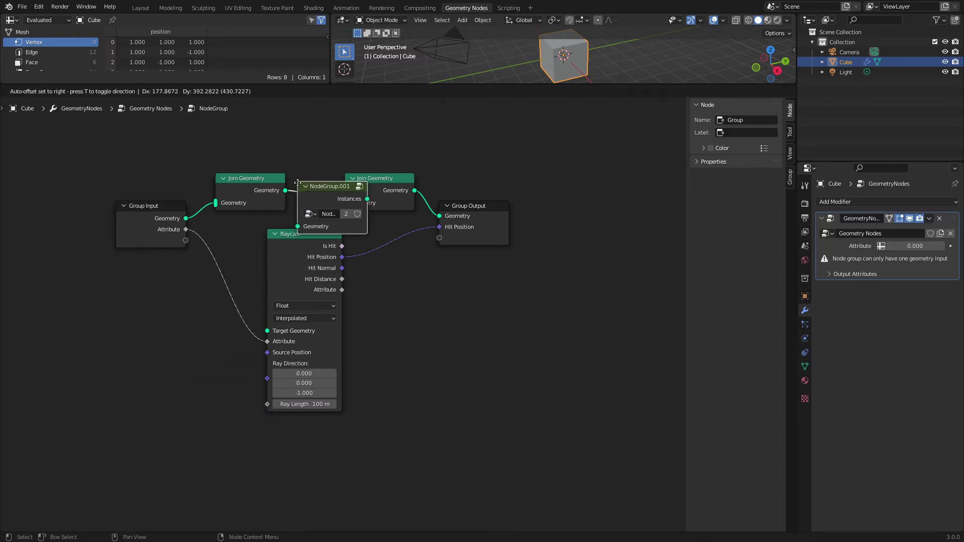
click(344, 191)
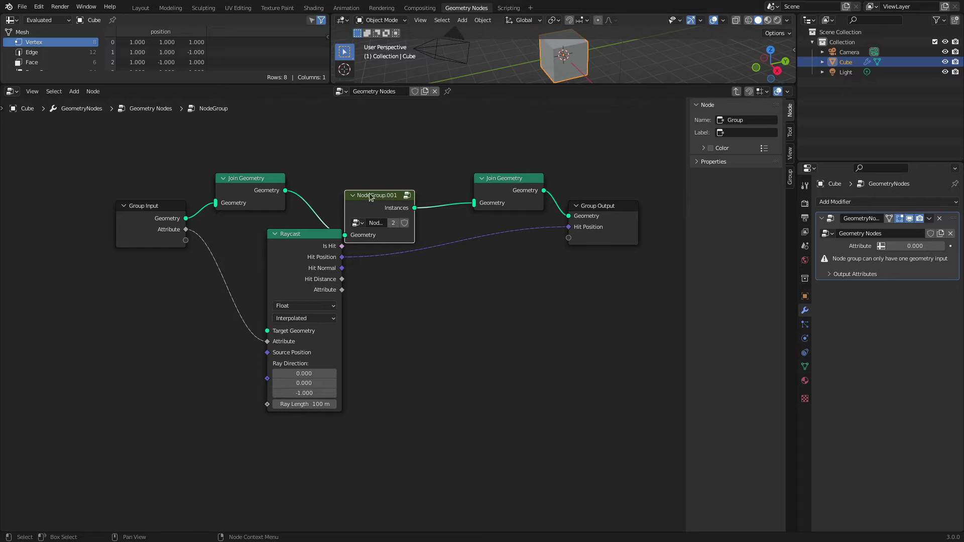
drag(370, 195, 361, 145)
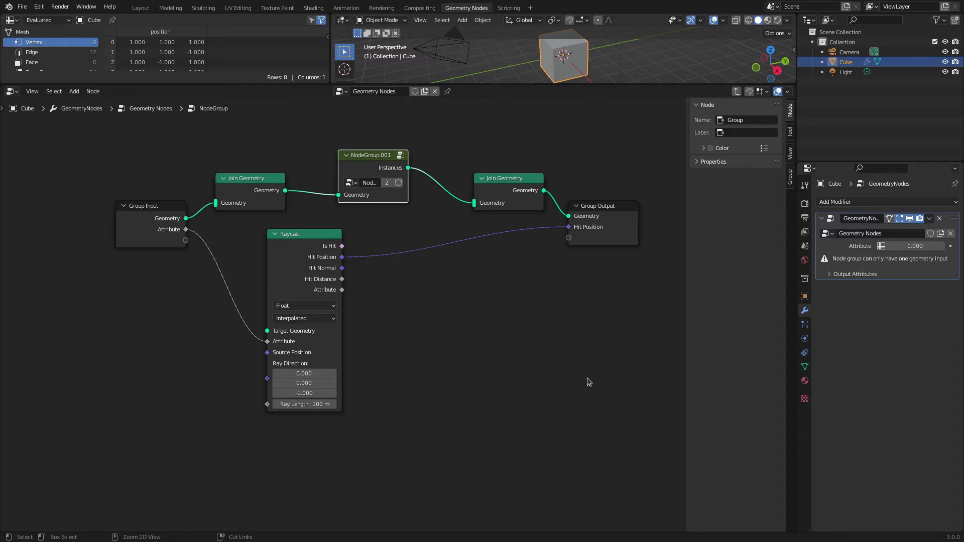
- Return to the main tree, enter the upper NodeGroup node, and move its Group Input and Group Output farther apart
key(ctrl+Tab)
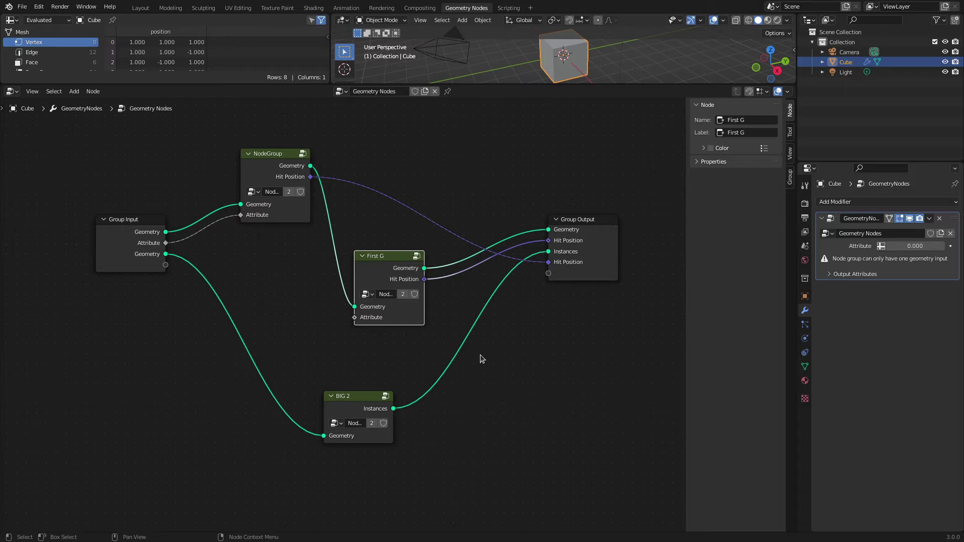
click(266, 154)
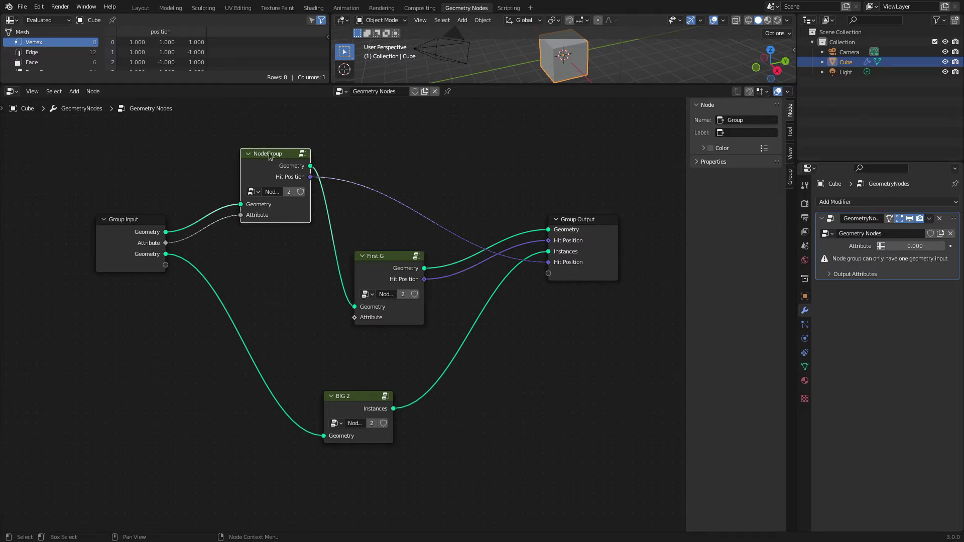
key(Tab)
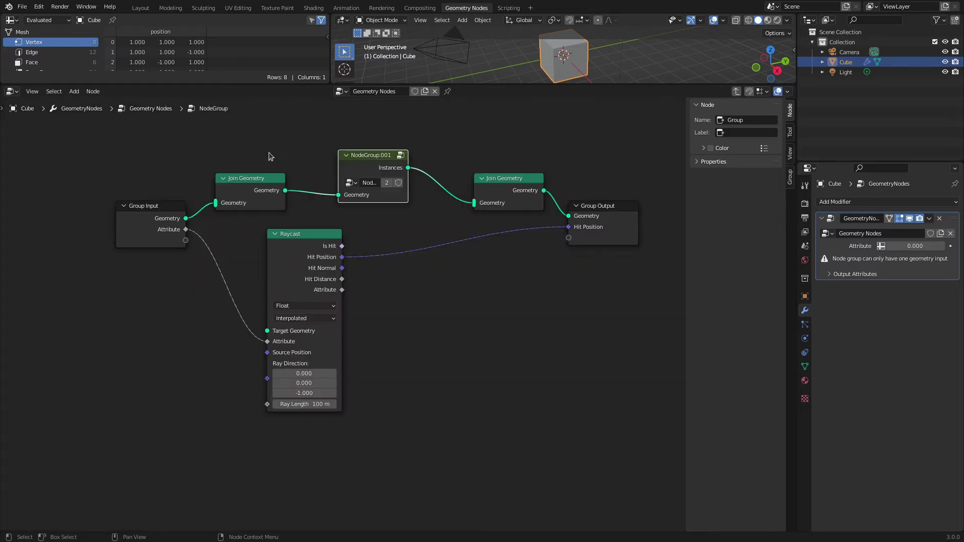
drag(143, 204, 116, 219)
drag(608, 209, 631, 227)
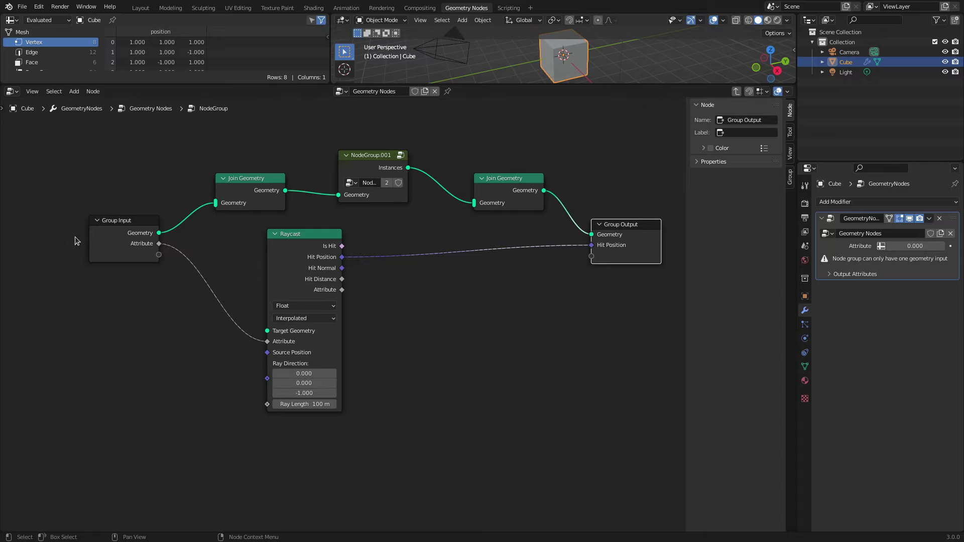
- Examine the Group Input, the Group Output and the nodes between them inside the NodeGroup group
click(98, 242)
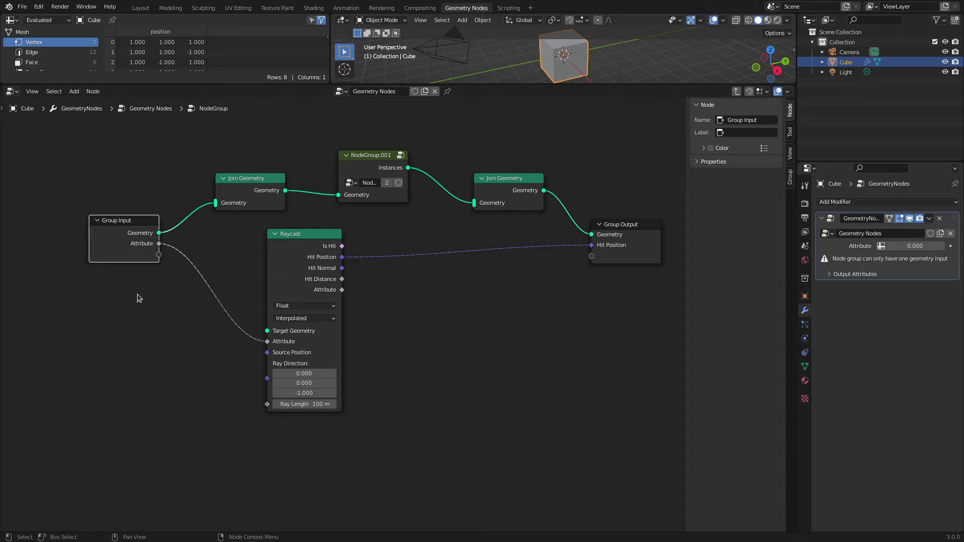
click(638, 225)
click(112, 221)
drag(187, 137, 554, 460)
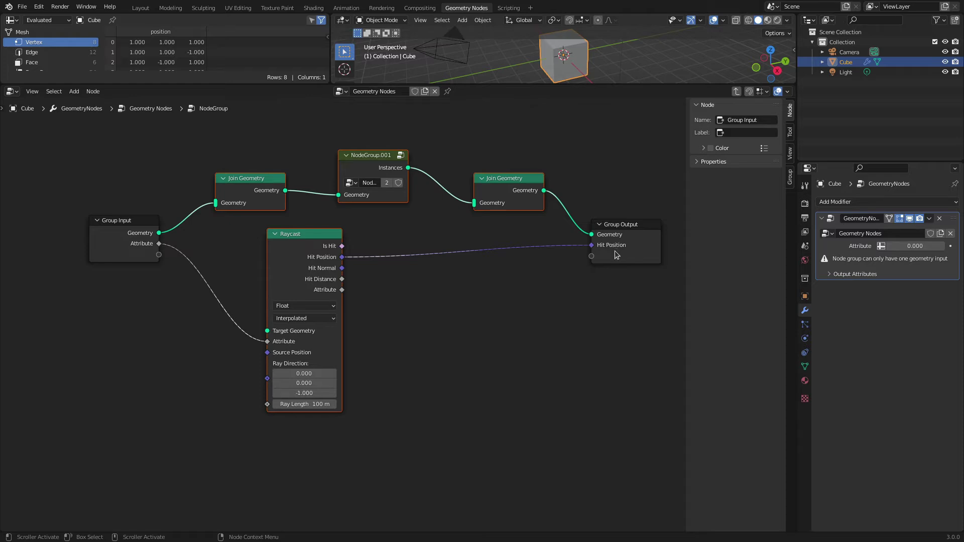
key(Tab)
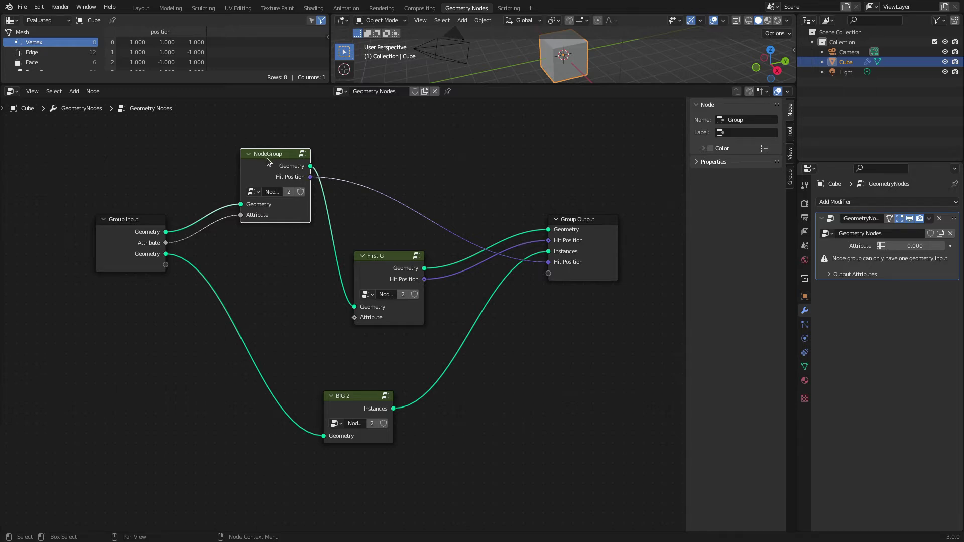
key(Tab)
click(115, 229)
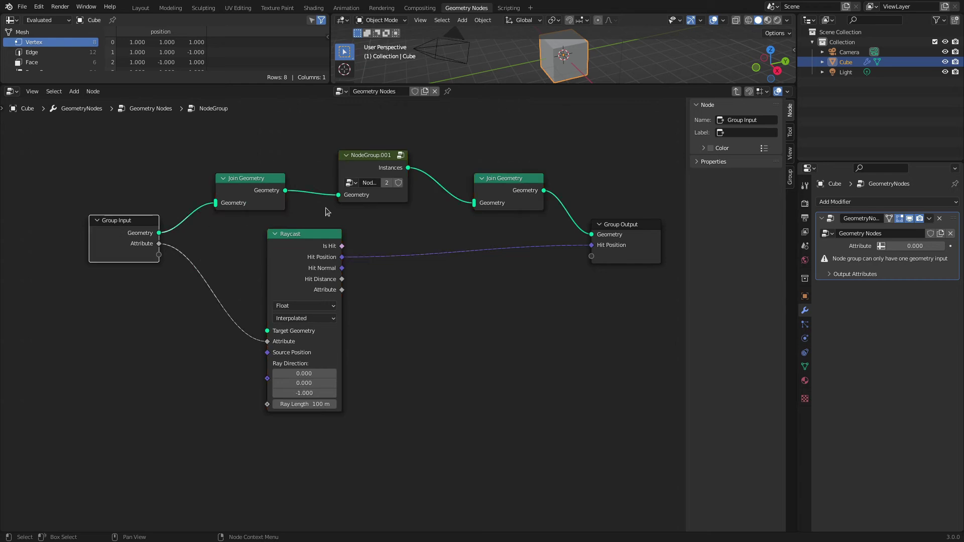
click(647, 231)
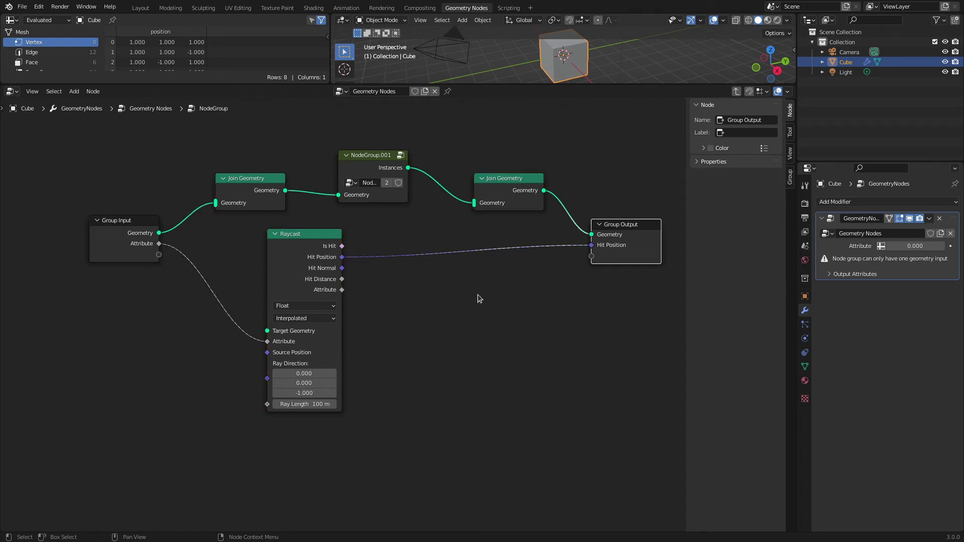
- Exit to the main tree and inspect its own Group Input and Group Output nodes
key(Tab)
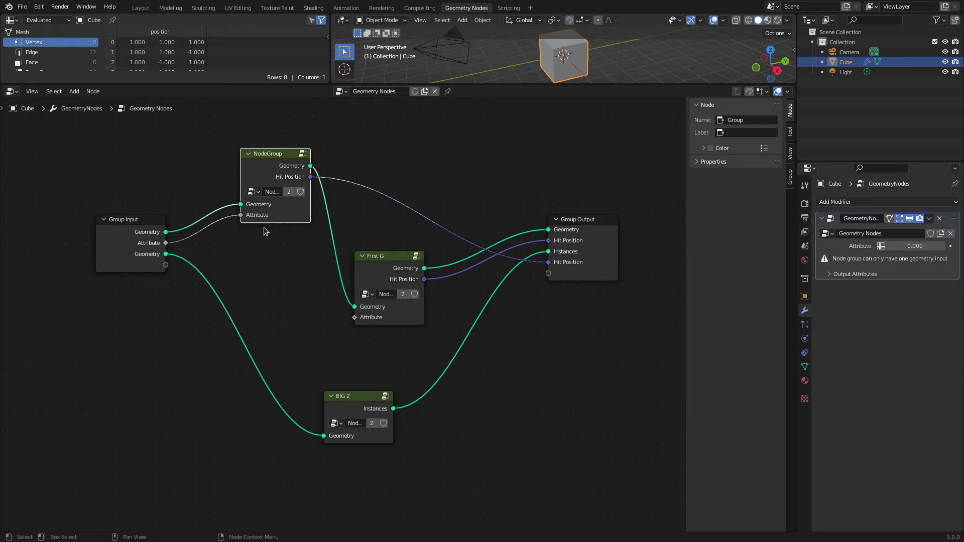
click(123, 223)
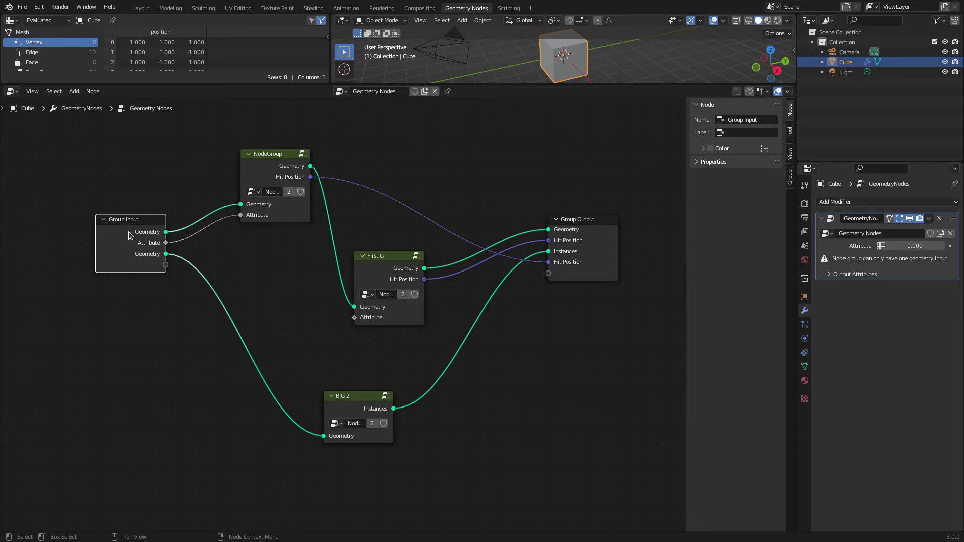
click(610, 238)
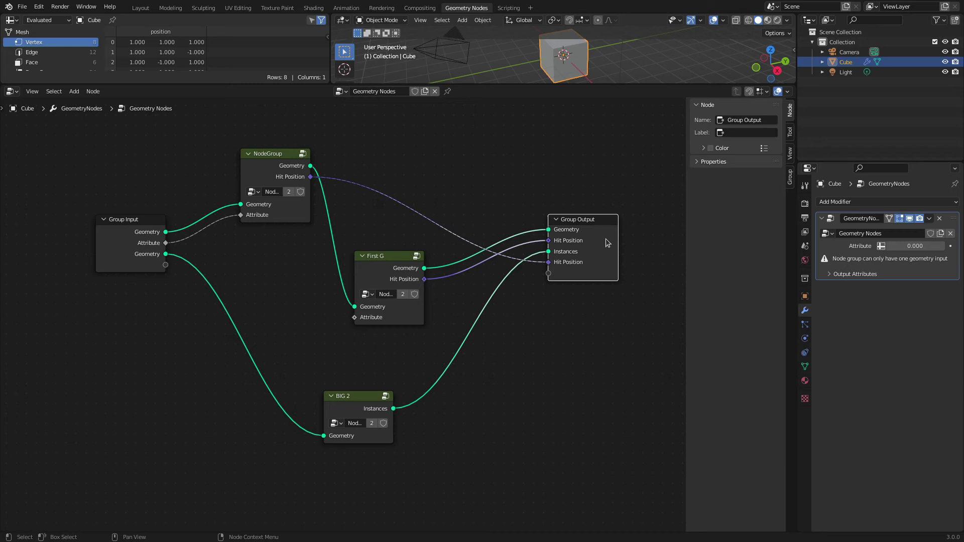
click(130, 249)
click(609, 236)
- Combine the NodeGroup, First G and BIG 2 nodes into one group, and spread its Group Input and Group Output outward
drag(211, 114, 462, 494)
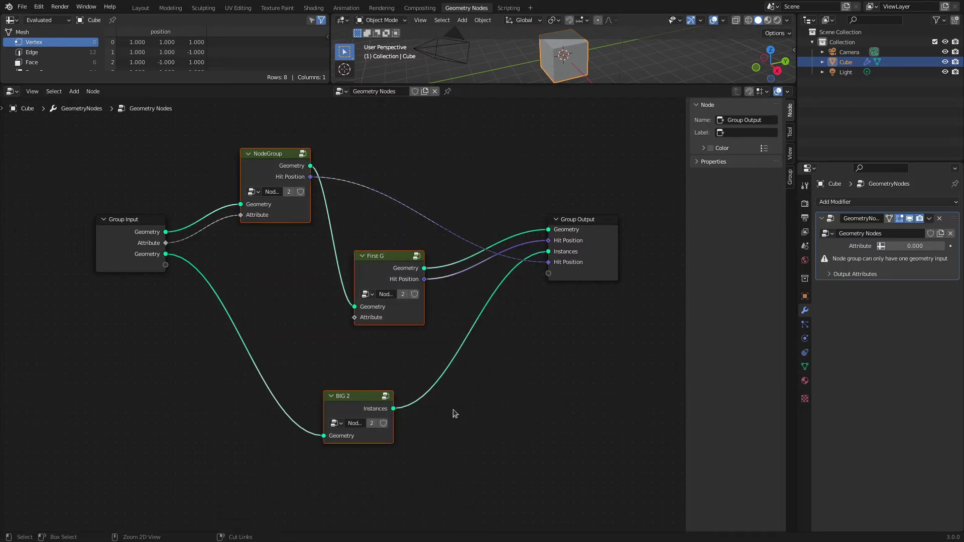
key(ctrl+g)
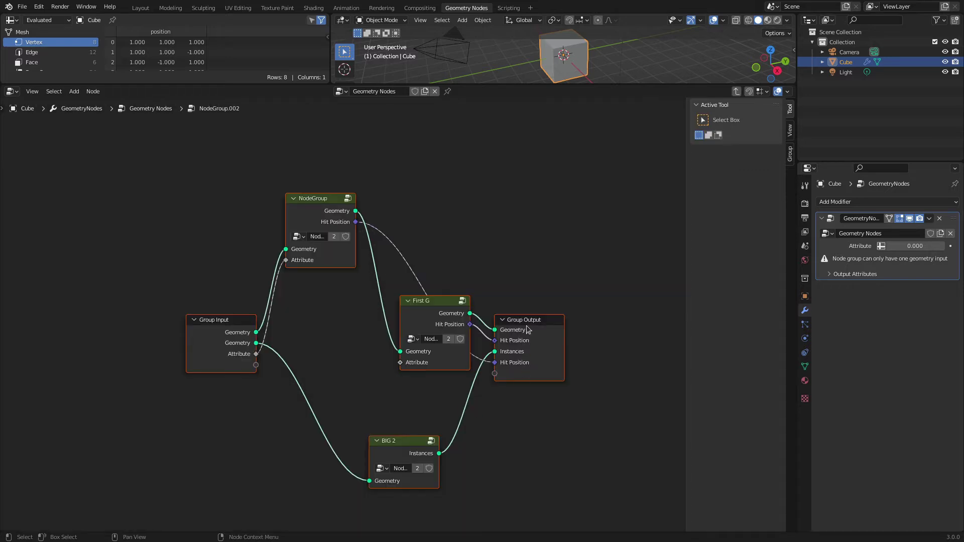
click(585, 344)
drag(546, 327, 601, 268)
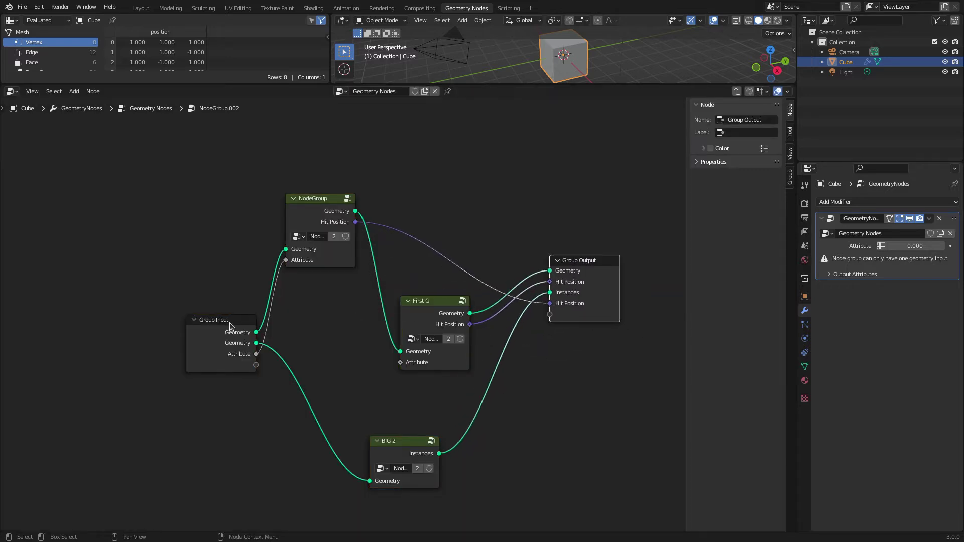
drag(244, 320, 170, 259)
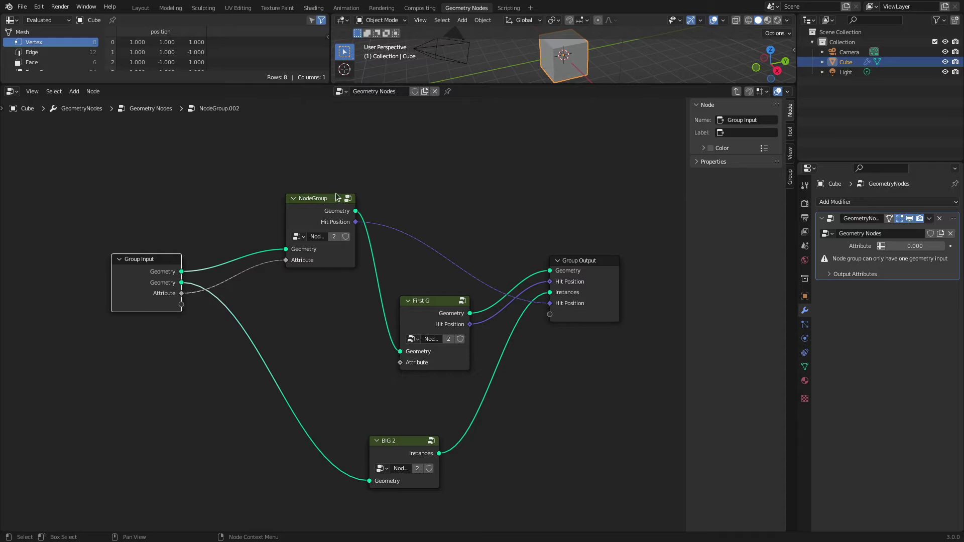
- Enter the NodeGroup node inside the new group, and go one level deeper into its nested NodeGroup.001
click(328, 205)
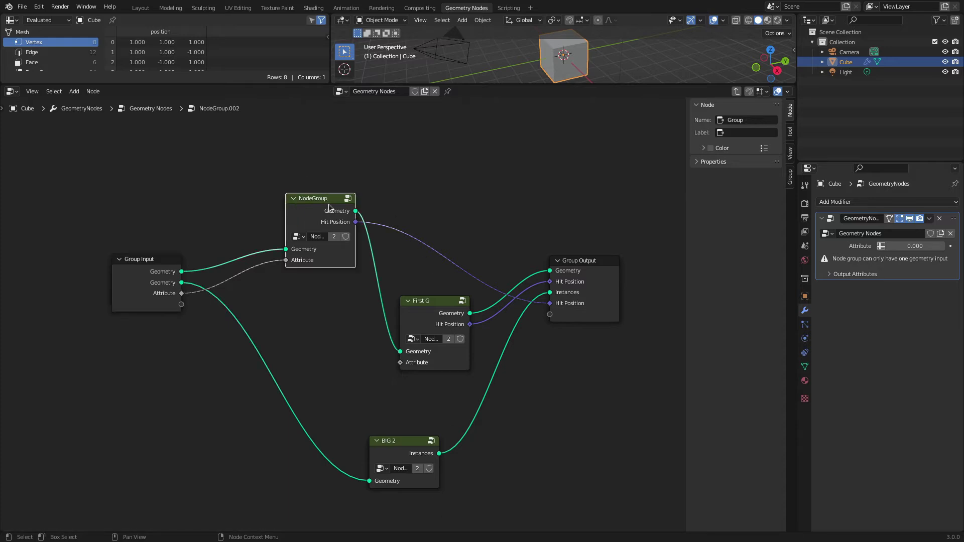
key(Tab)
click(360, 162)
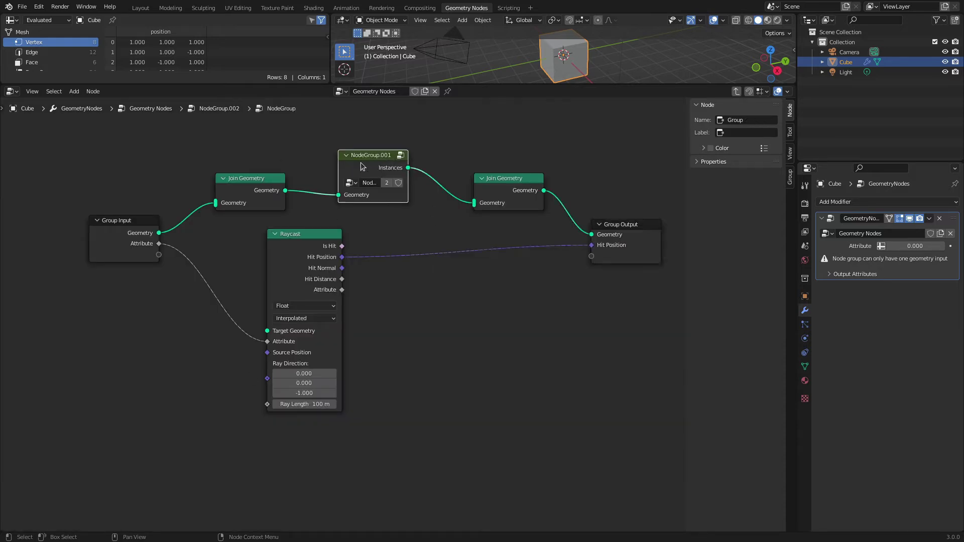
key(Tab)
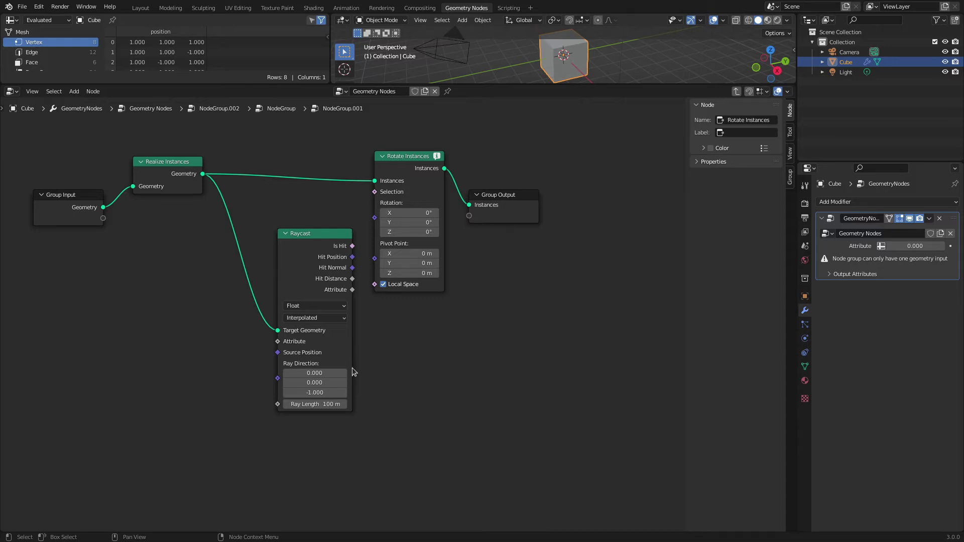
- Go back up to the main tree and move the NodeGroup.002 node up between the Group Input and Group Output nodes
key(ctrl+Tab)
key(ctrl+Tab)
key(ctrl+Tab)
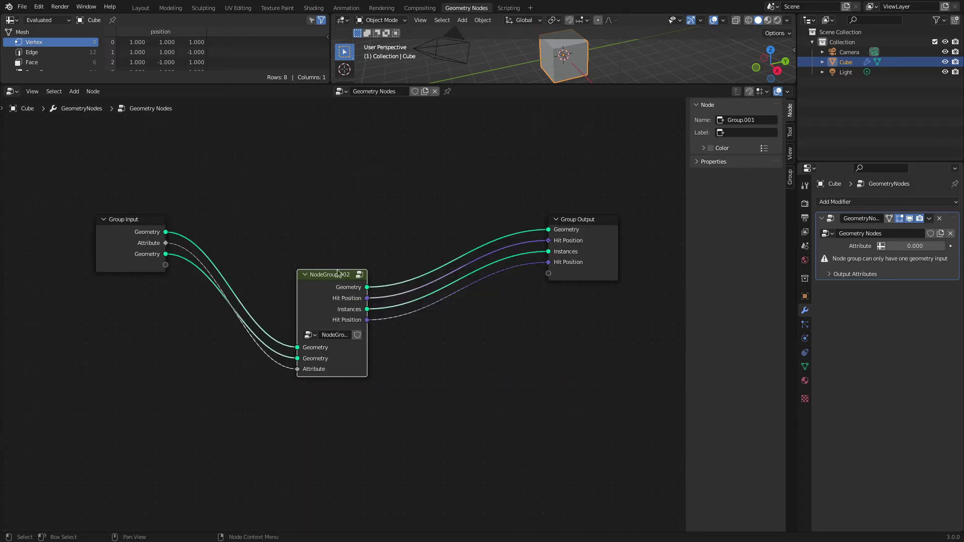
drag(266, 213, 431, 449)
drag(330, 273, 370, 149)
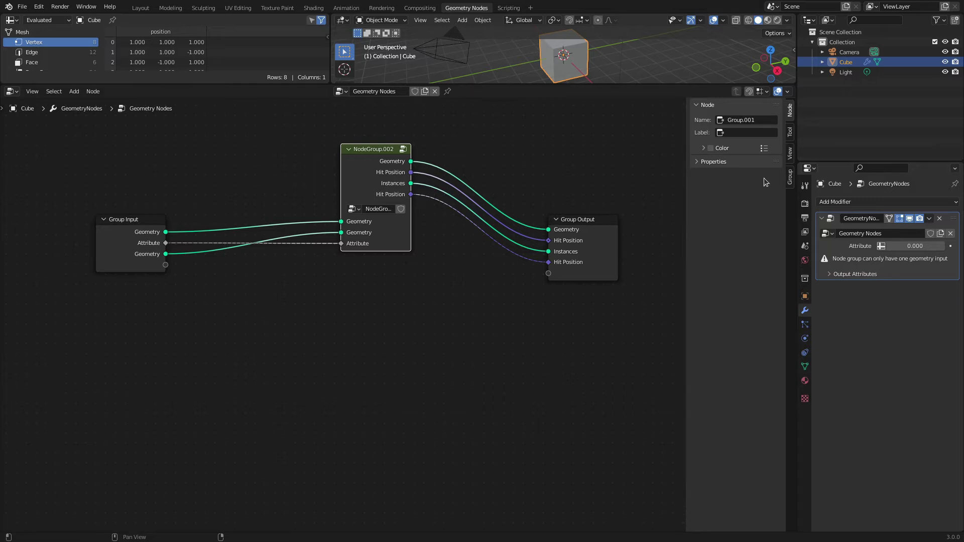
- Examine the main tree's group inputs and outputs lists, selecting each input entry to compare it with the Group Input node's sockets
click(791, 132)
click(791, 153)
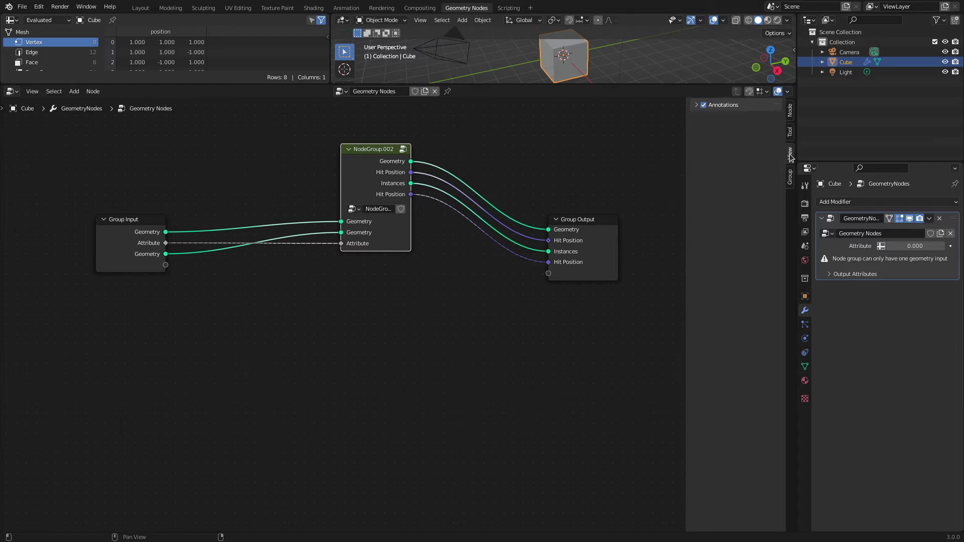
click(791, 184)
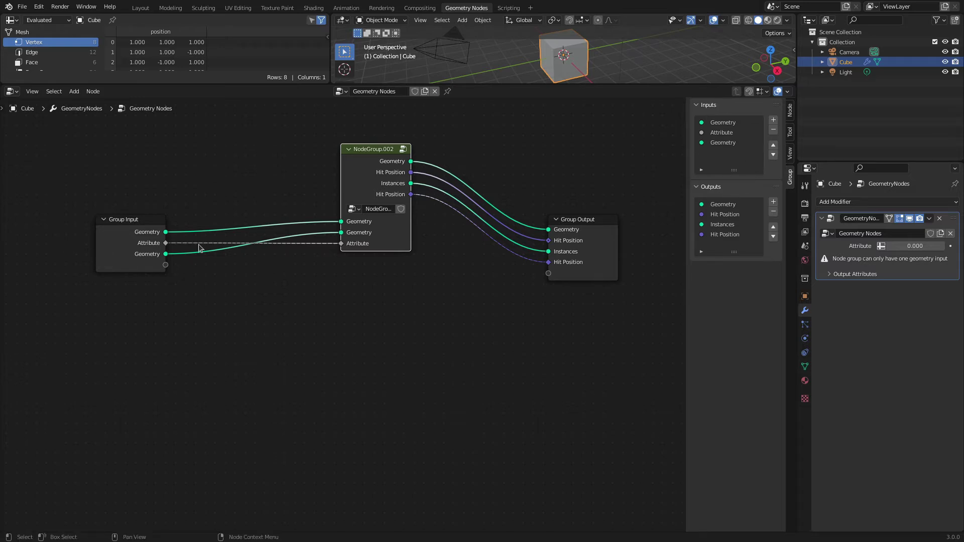
click(593, 231)
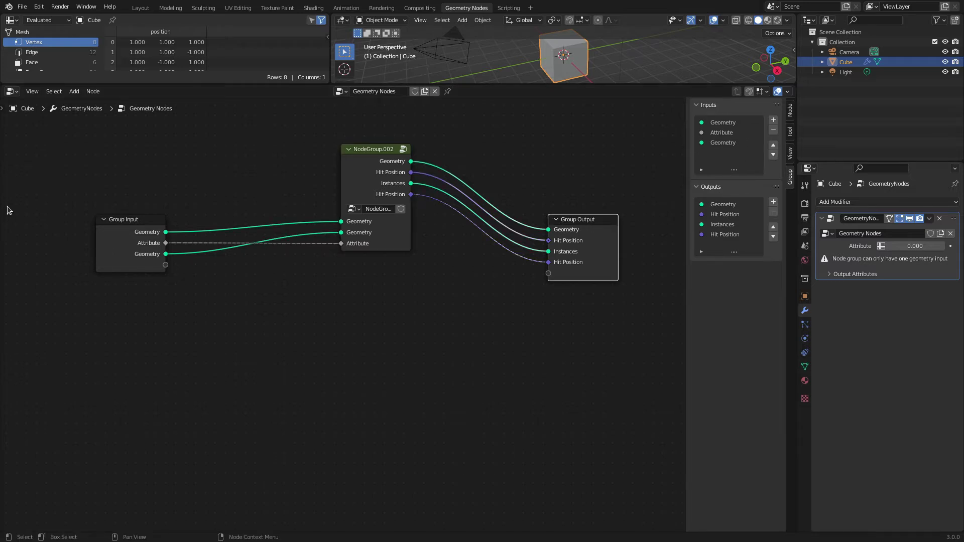
click(116, 240)
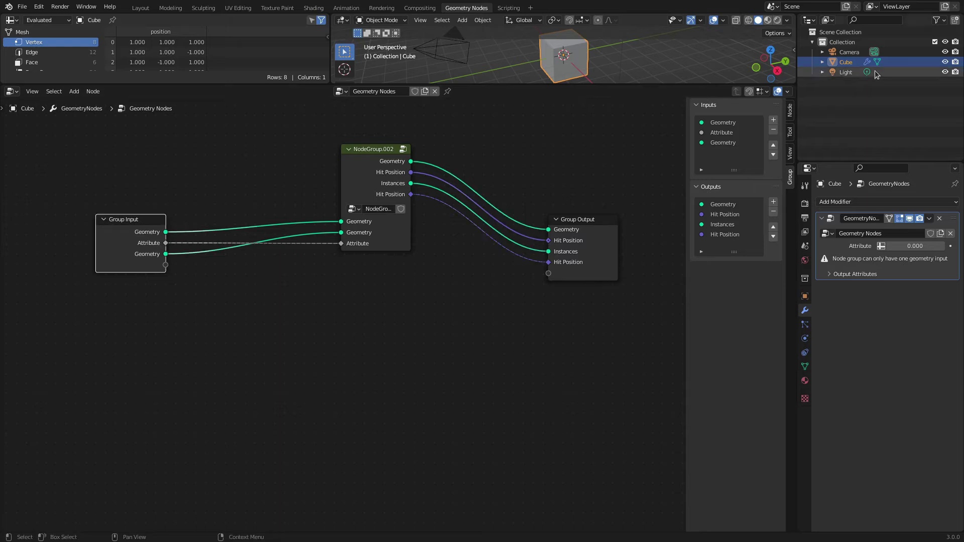
click(725, 123)
click(734, 132)
click(737, 143)
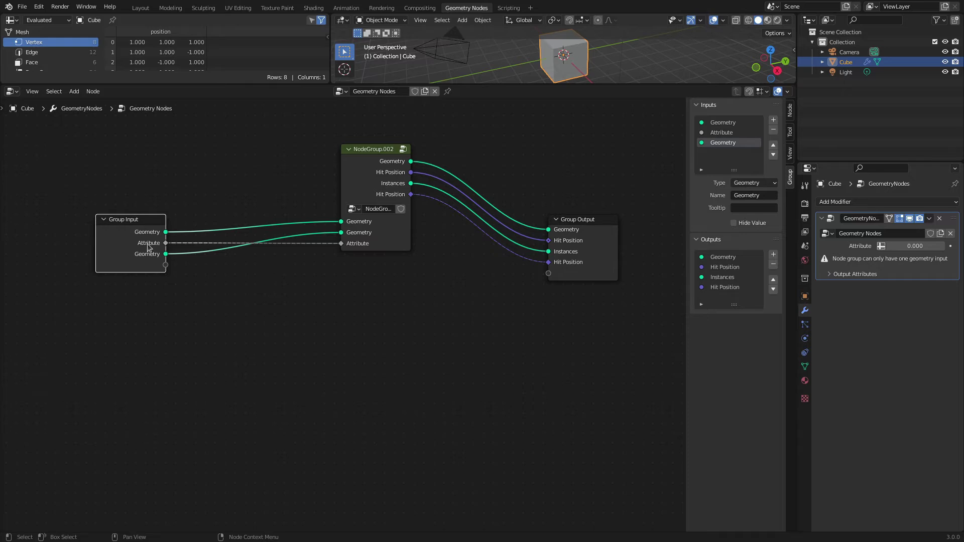
- Move the Attribute entry to the end of the main tree's inputs list and remove it
click(725, 121)
click(728, 133)
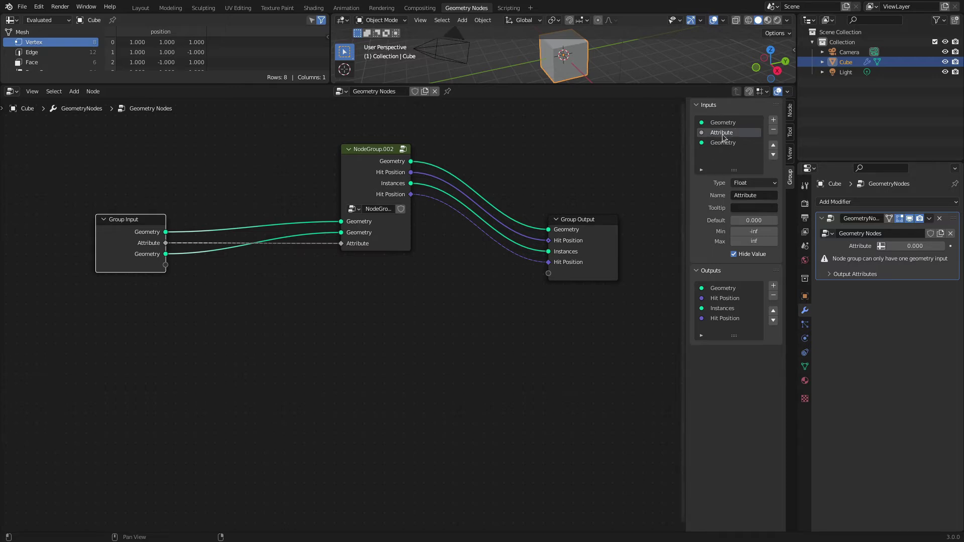
click(773, 155)
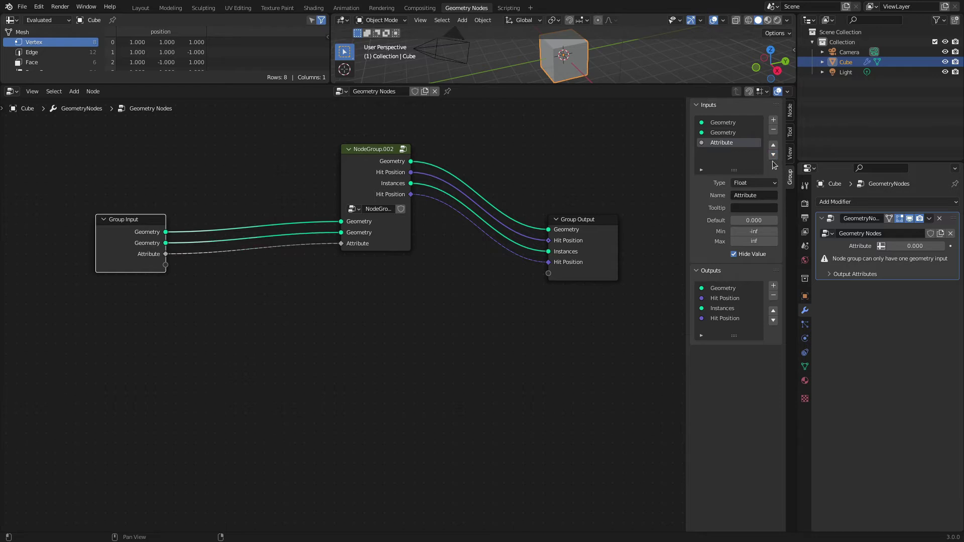
click(774, 131)
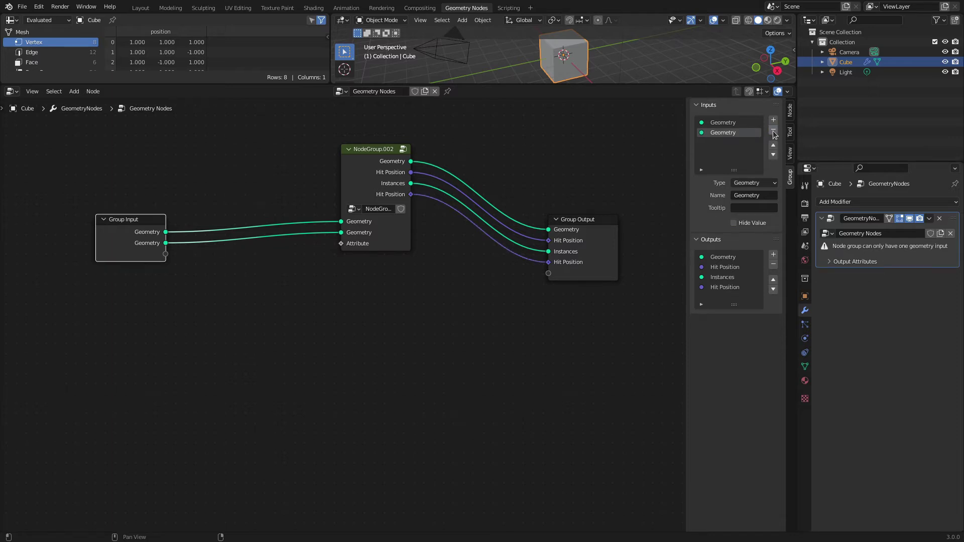
- Add an input after the first Geometry input of the main tree, set its type to Object and name it "Object for Geo"
click(723, 123)
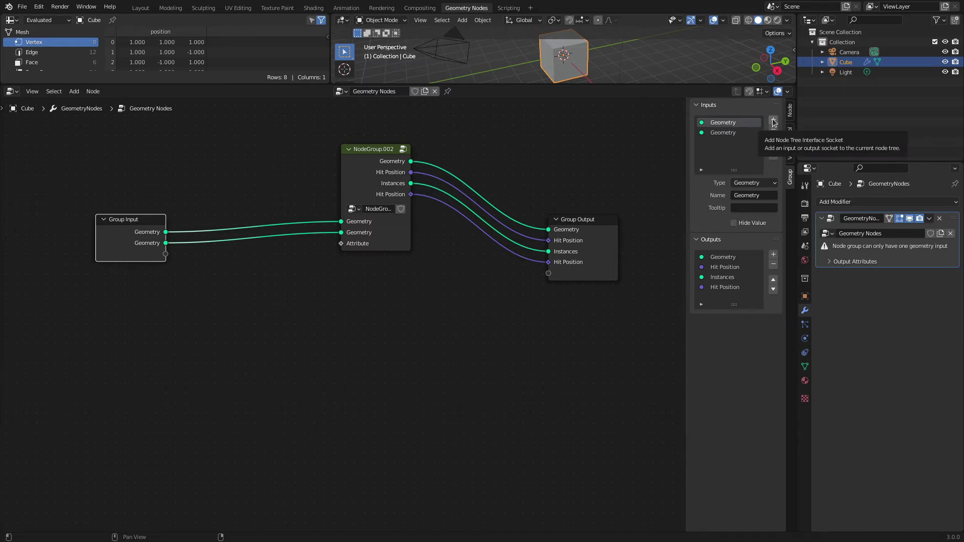
click(773, 121)
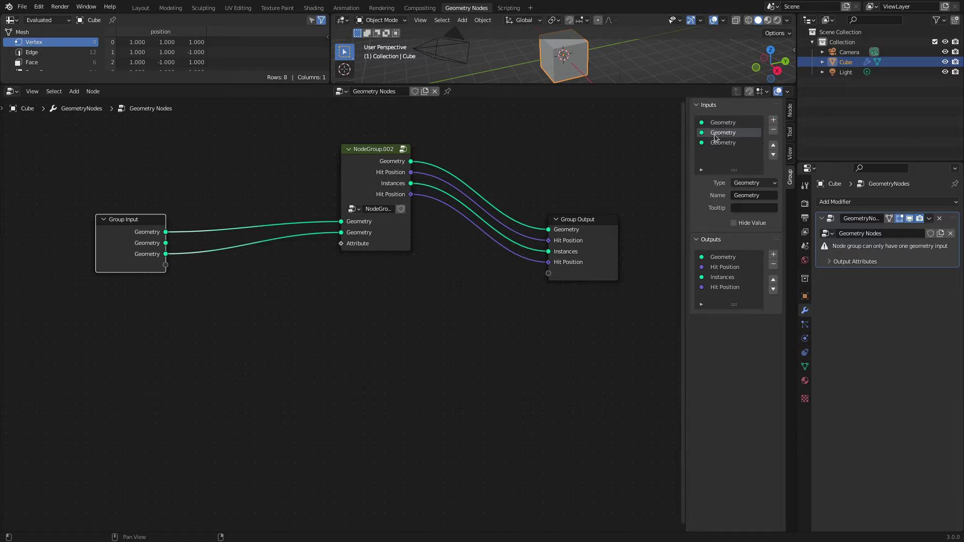
click(775, 183)
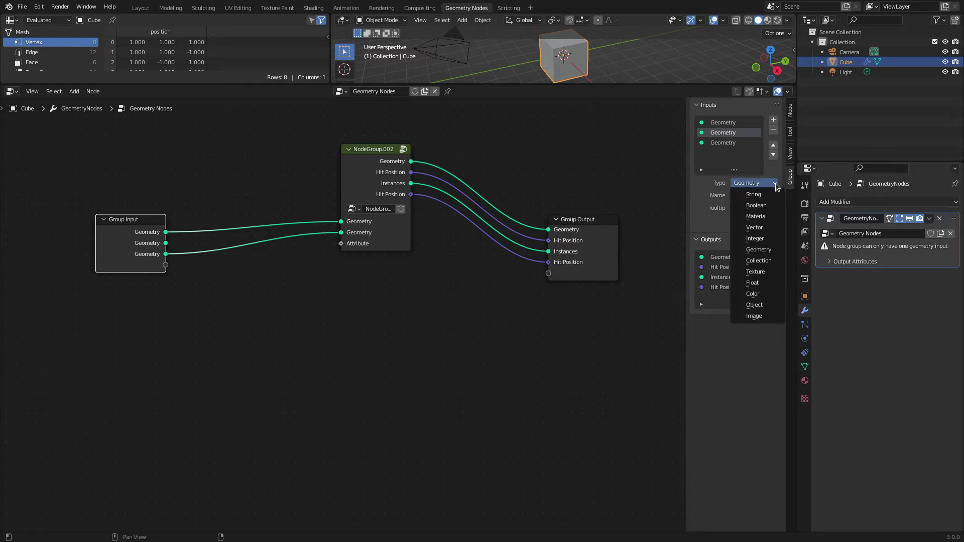
click(756, 305)
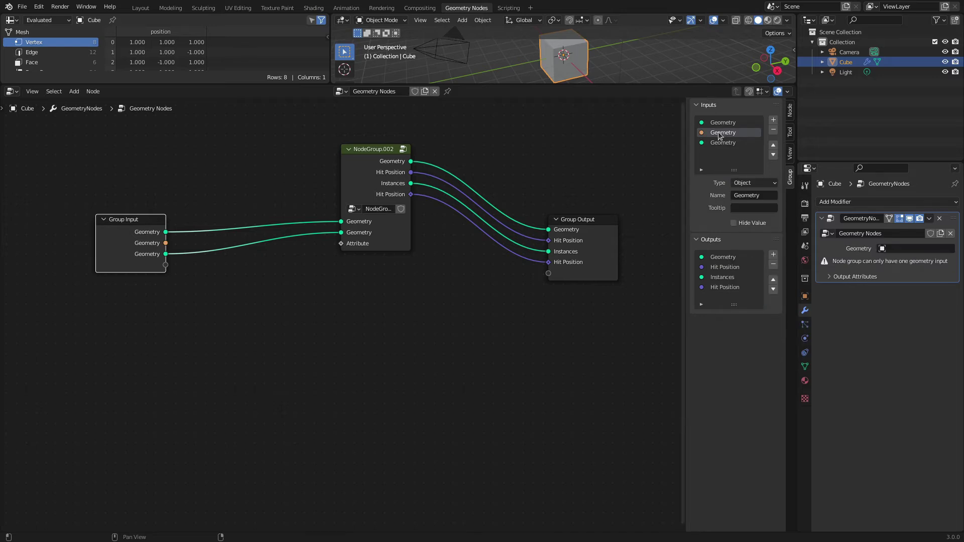
click(759, 195)
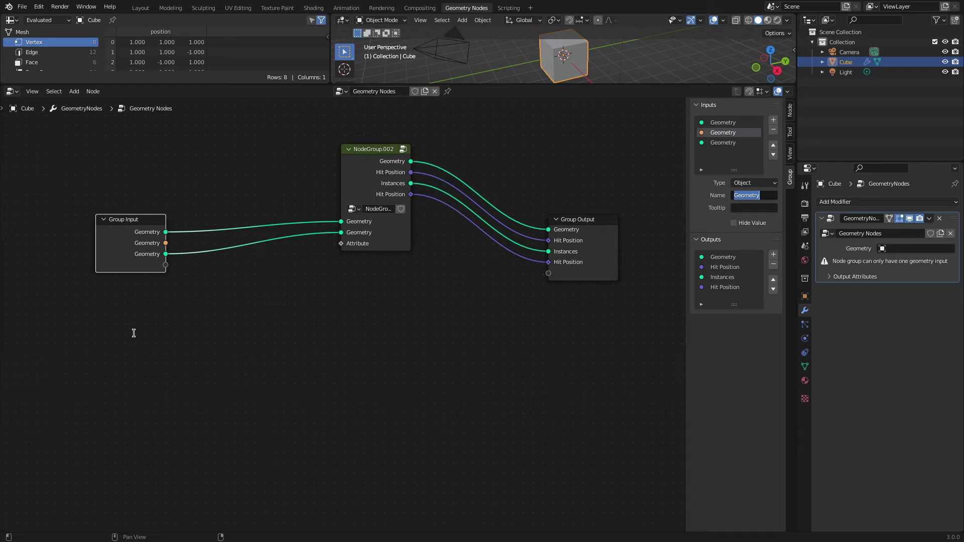
text(Object for Geo)
key(Return)
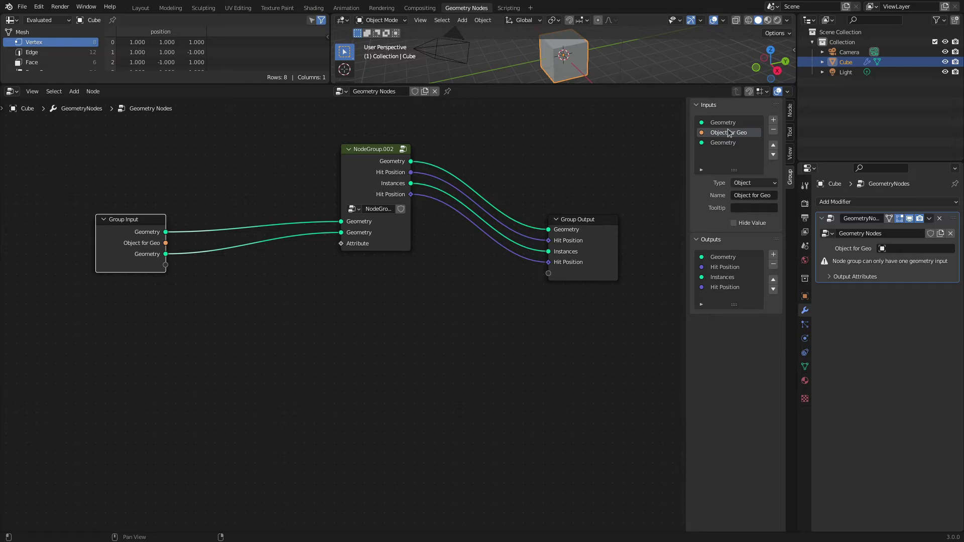
- Add a new output socket to the end of the main tree's outputs list
click(724, 143)
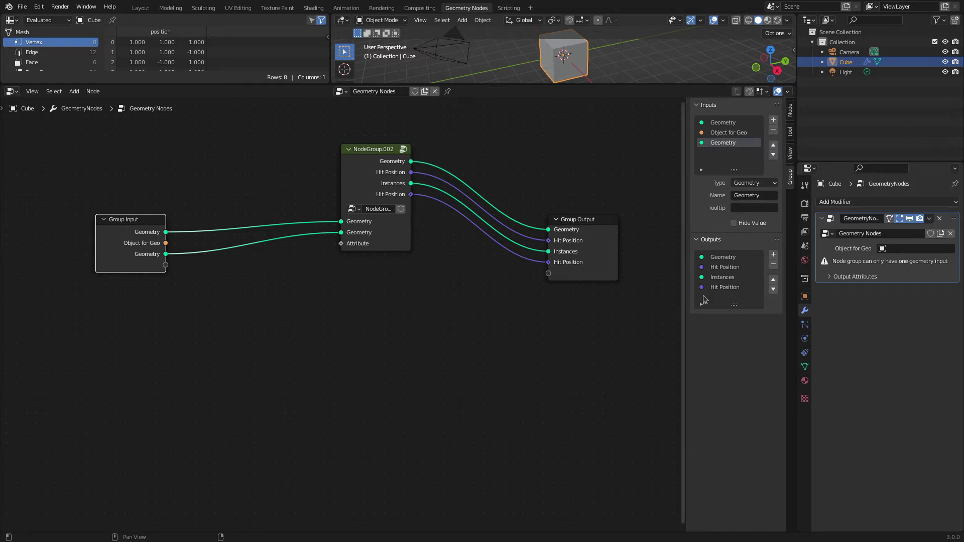
click(773, 256)
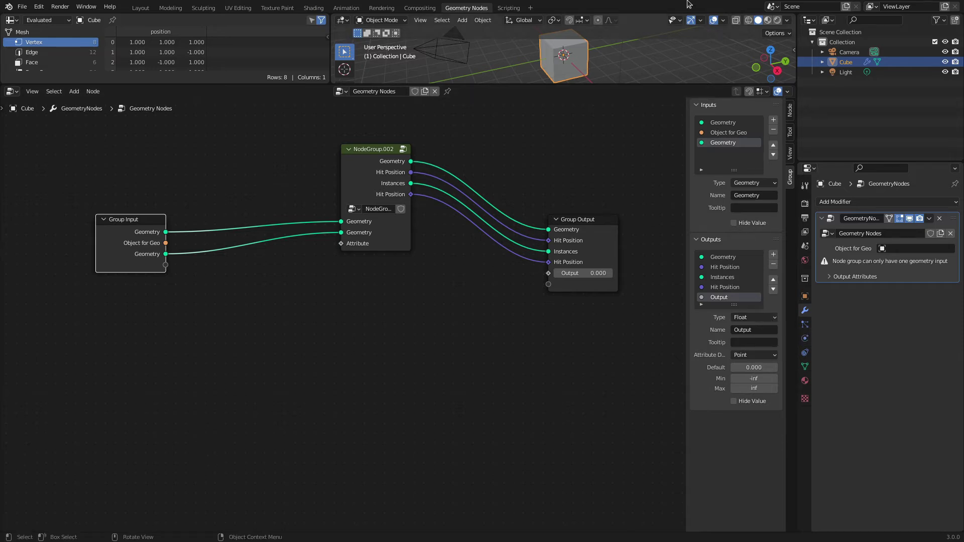
- Enter the NodeGroup.002 node, try filtering its inputs list by "Attri" with the inverted and reversed options, and clear the filter text
click(361, 163)
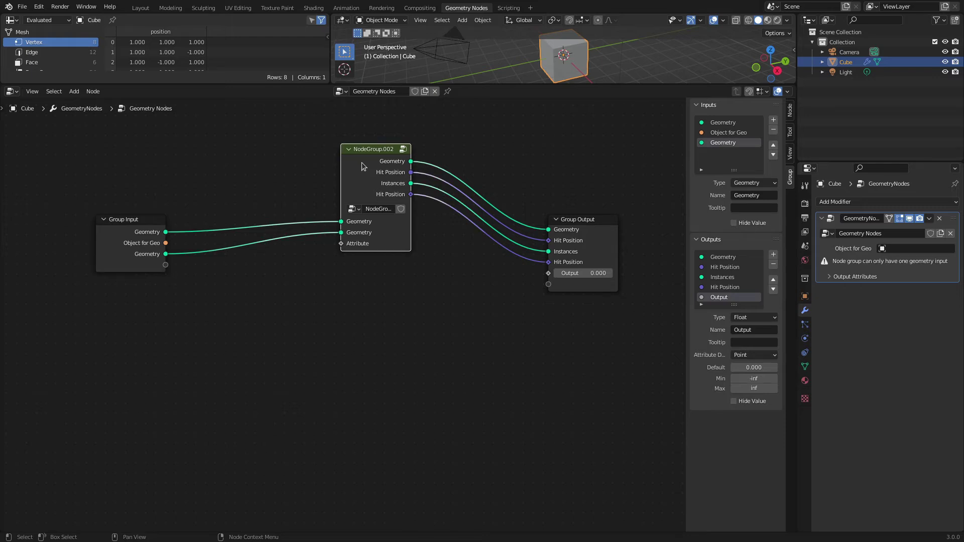
key(Tab)
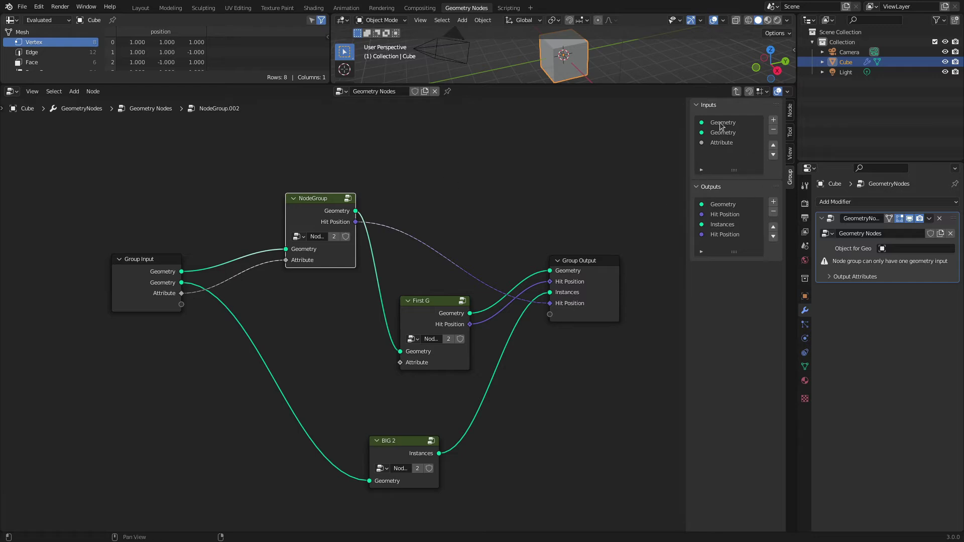
click(702, 170)
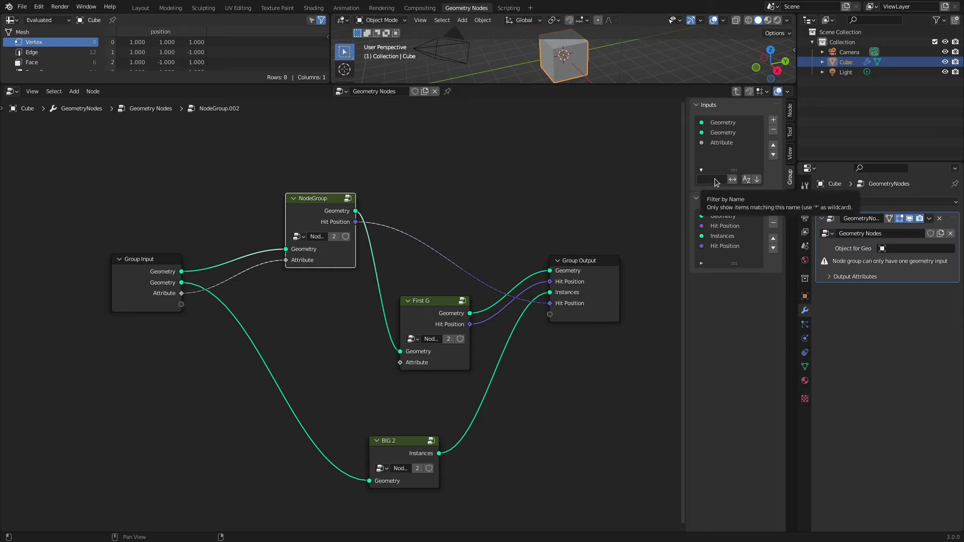
click(714, 180)
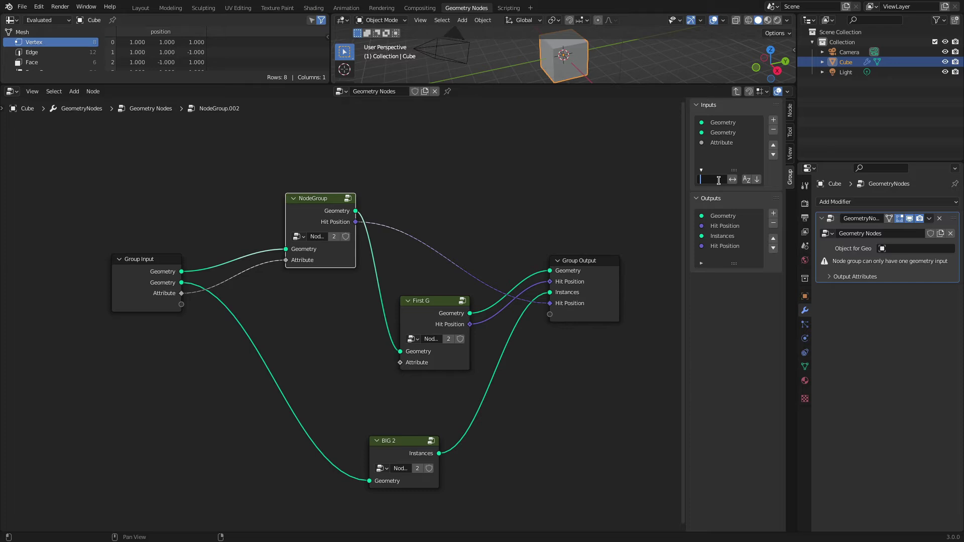
text(Attri)
click(733, 180)
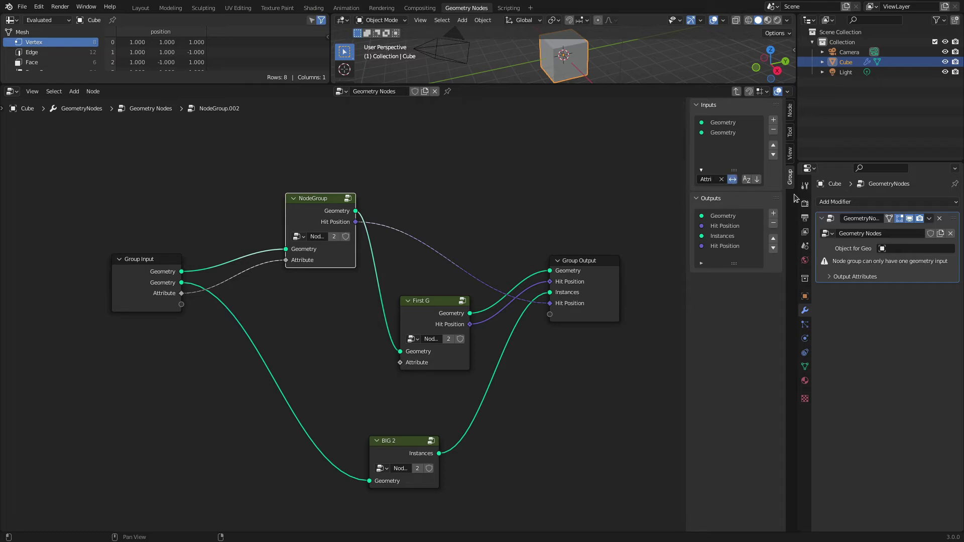
click(757, 180)
click(722, 180)
- Return to the main tree and examine the settings of its Geometry and Object for Geo inputs, including the tooltip
key(Tab)
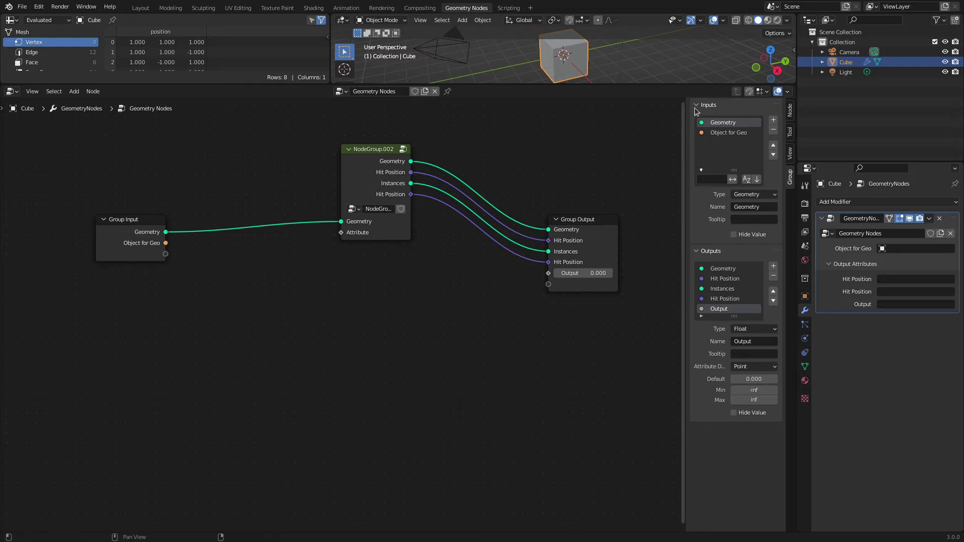
click(720, 132)
click(721, 123)
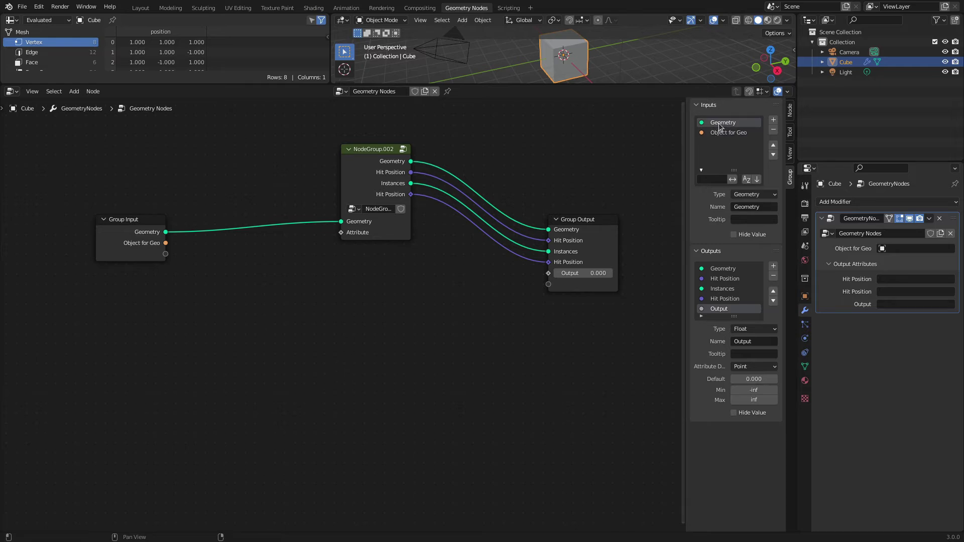
click(722, 134)
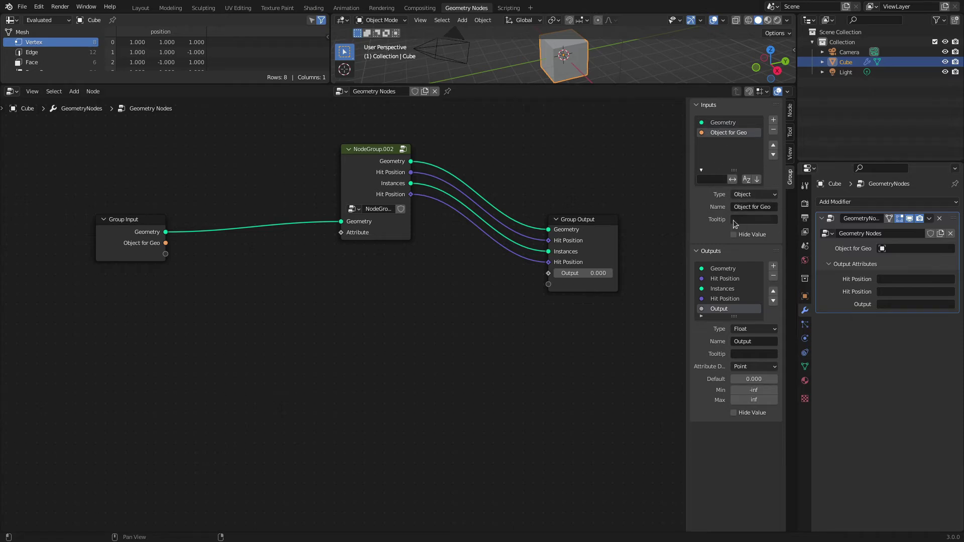
click(753, 219)
- Add an input directly after the main tree's Geometry input and set its type to Vector
click(717, 126)
click(718, 124)
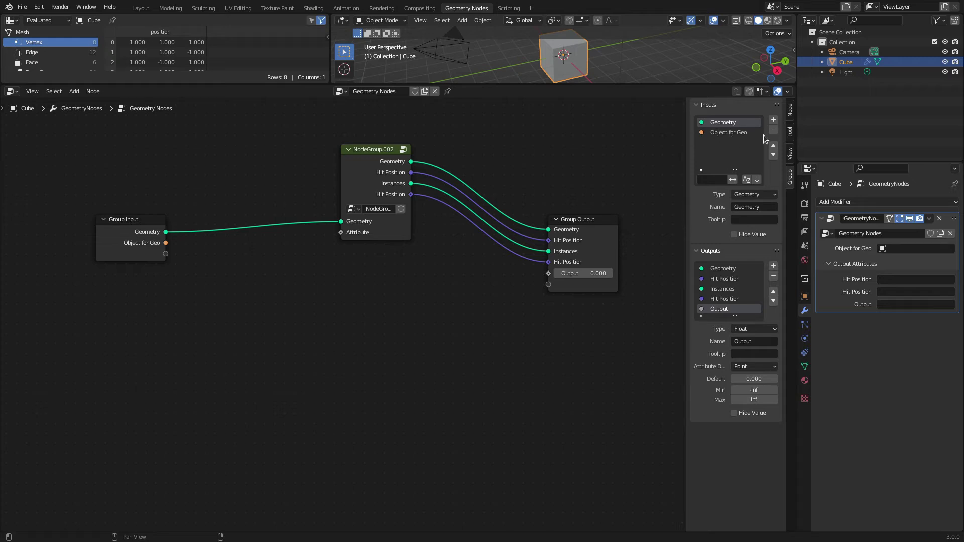
click(774, 121)
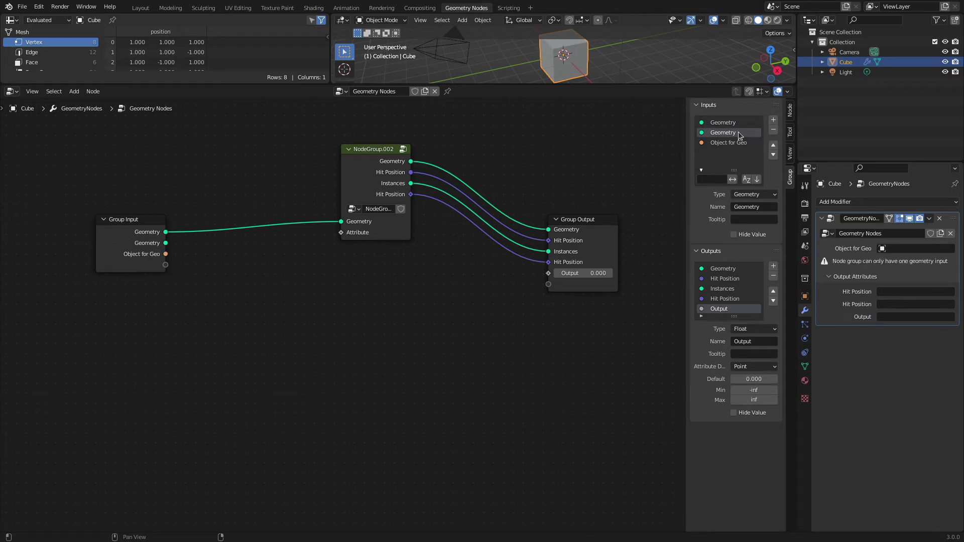
click(773, 194)
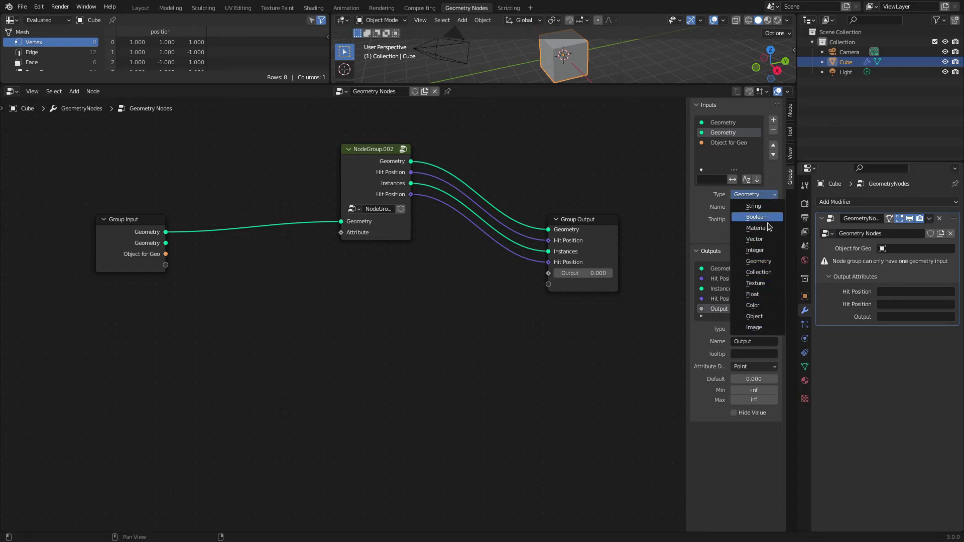
click(767, 239)
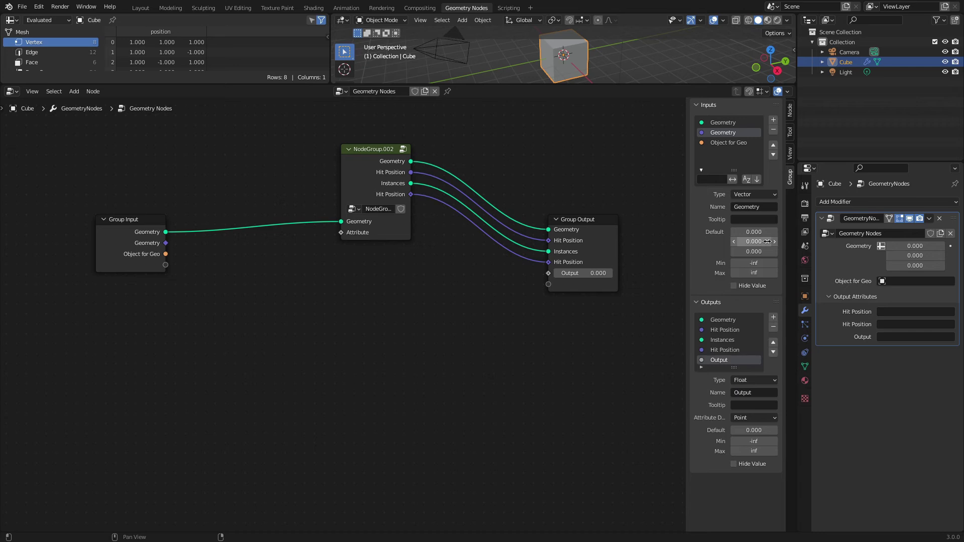
- Name the new Vector input "VSauce" and give it the tooltip "Bring in VS Val"
click(761, 205)
text(VSauce)
key(Return)
text(Bring in)
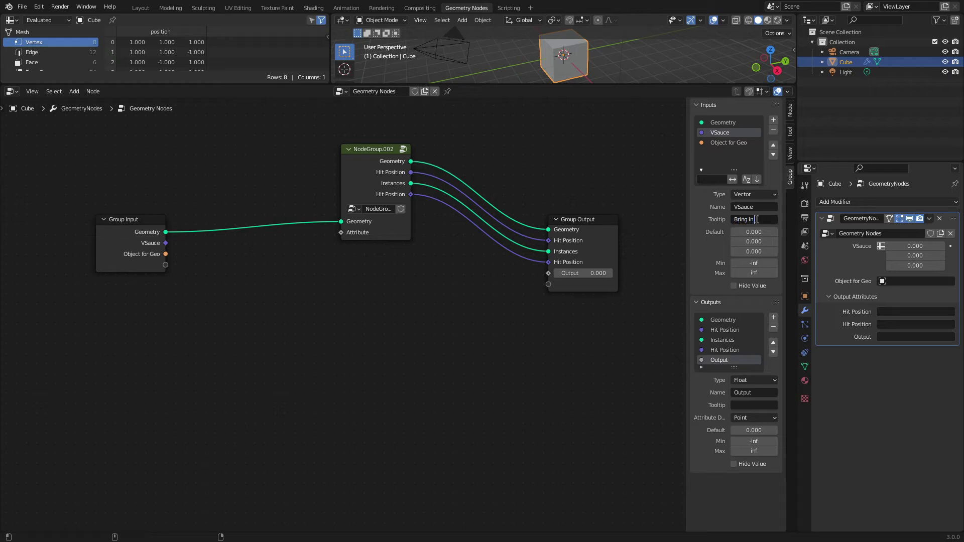
text( tS Val)
key(Return)
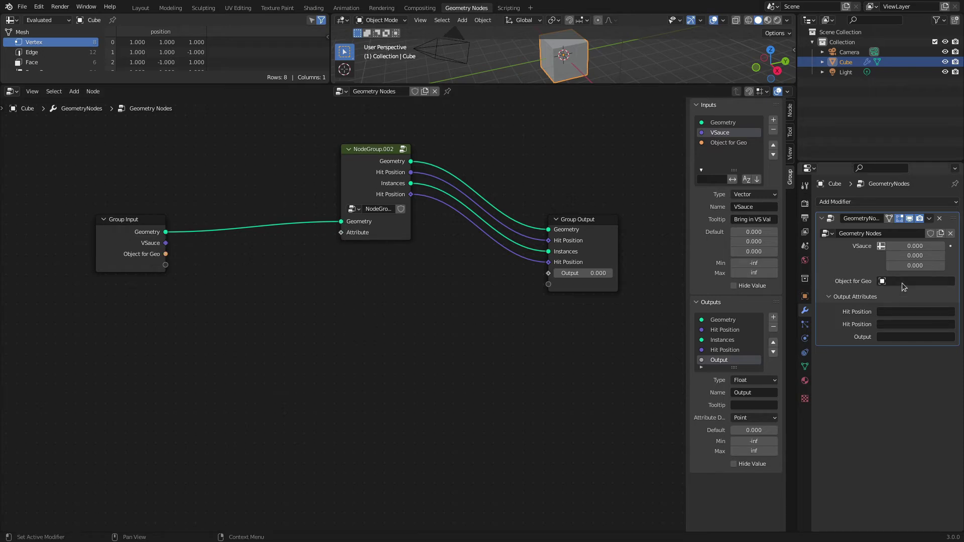
- Look through the node trees available to the cube's modifier, keeping Geometry Nodes as the assigned tree
click(834, 234)
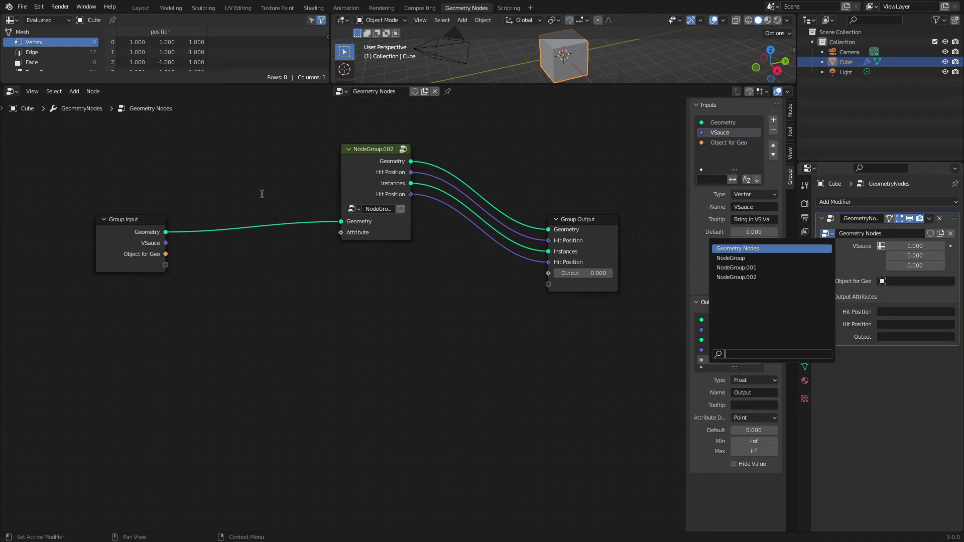
click(258, 411)
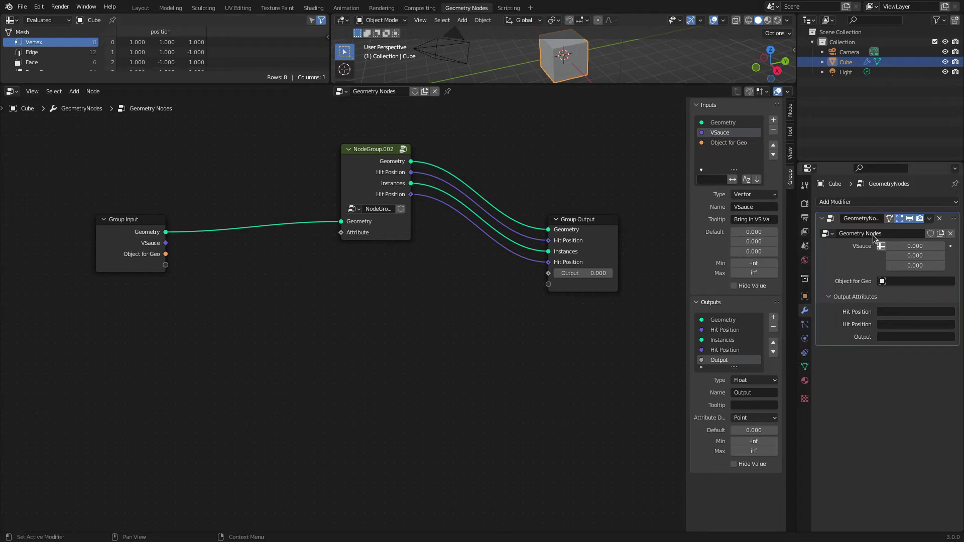
click(827, 233)
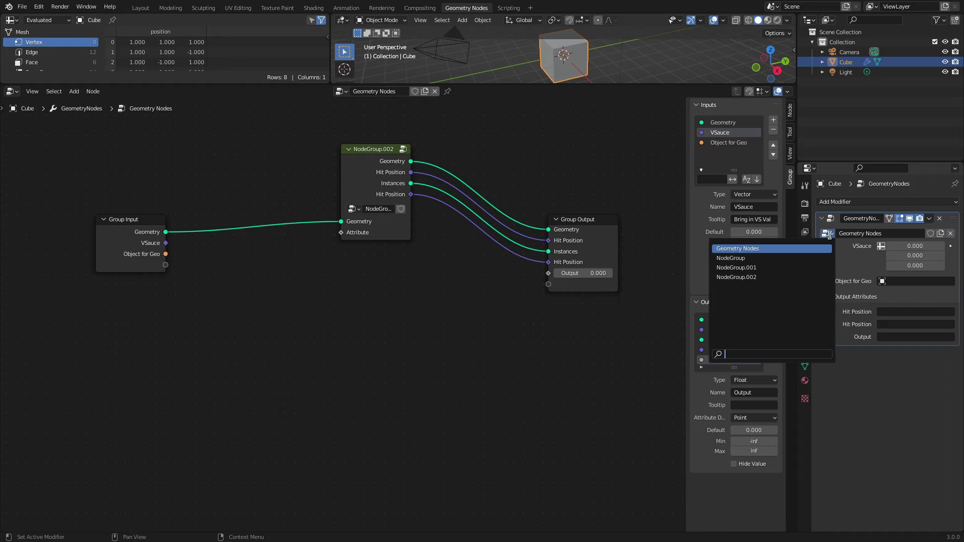
click(741, 249)
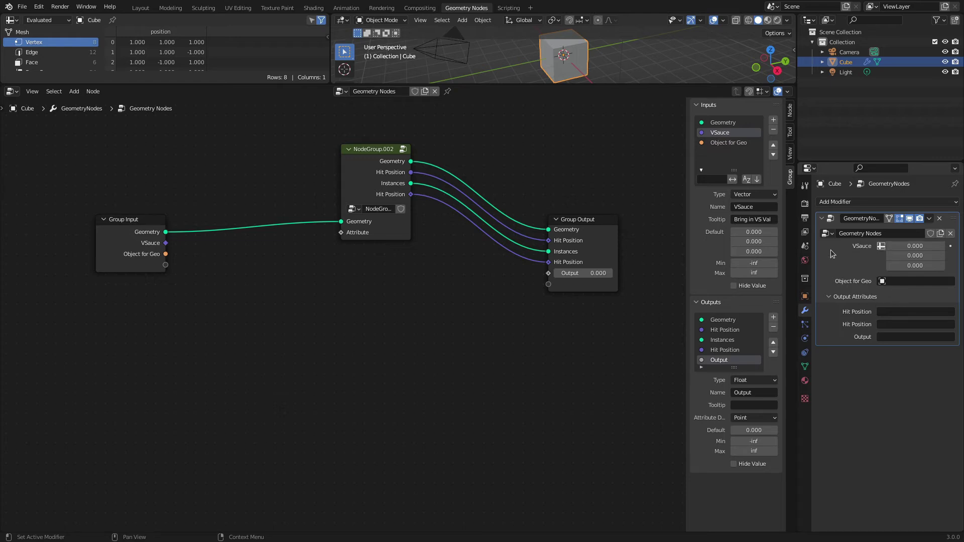
- Switch the cube's geometry nodes modifier to the NodeGroup tree, and from there to NodeGroup.001
click(832, 236)
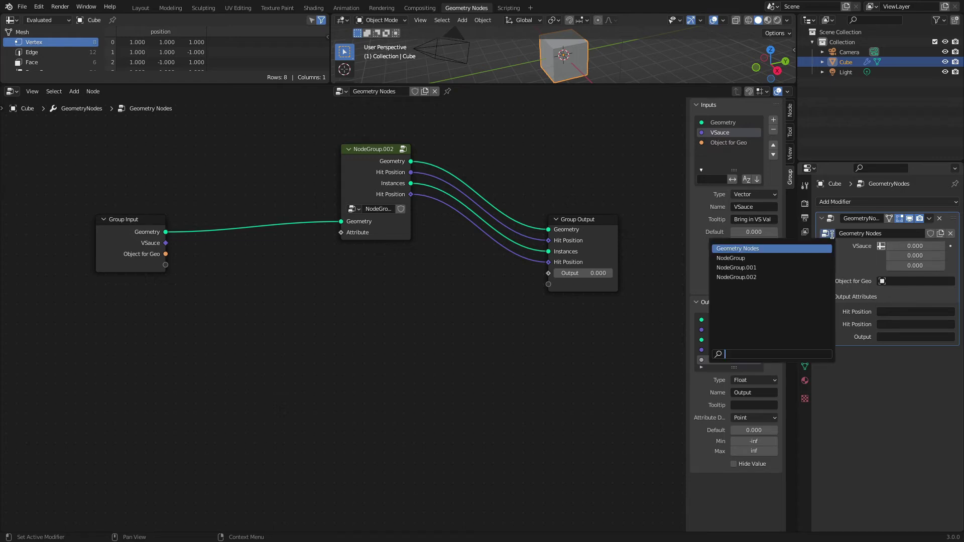
click(818, 261)
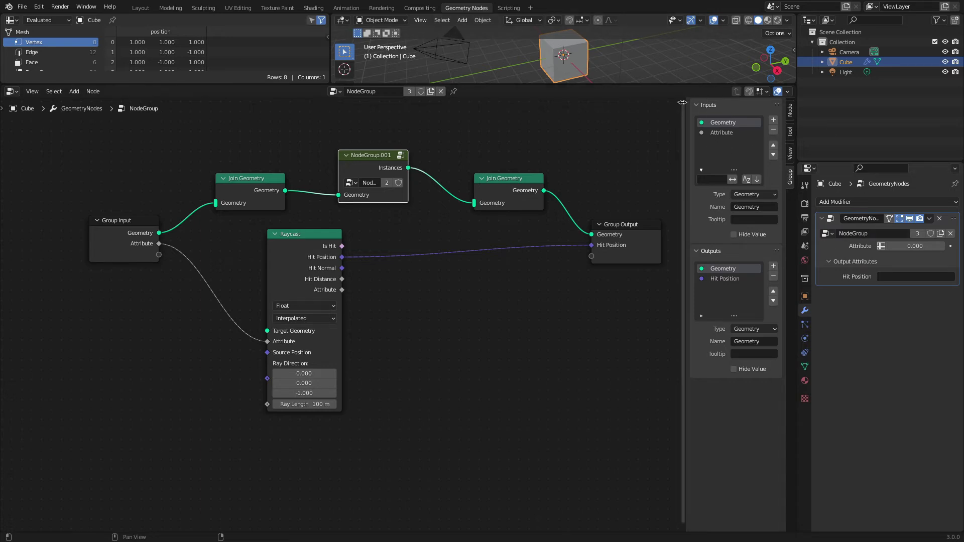
click(823, 233)
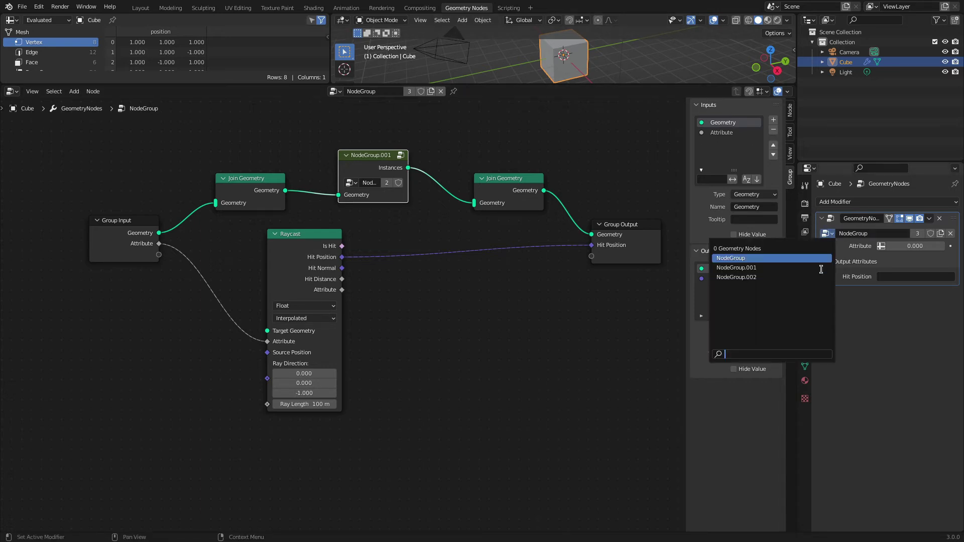
click(804, 274)
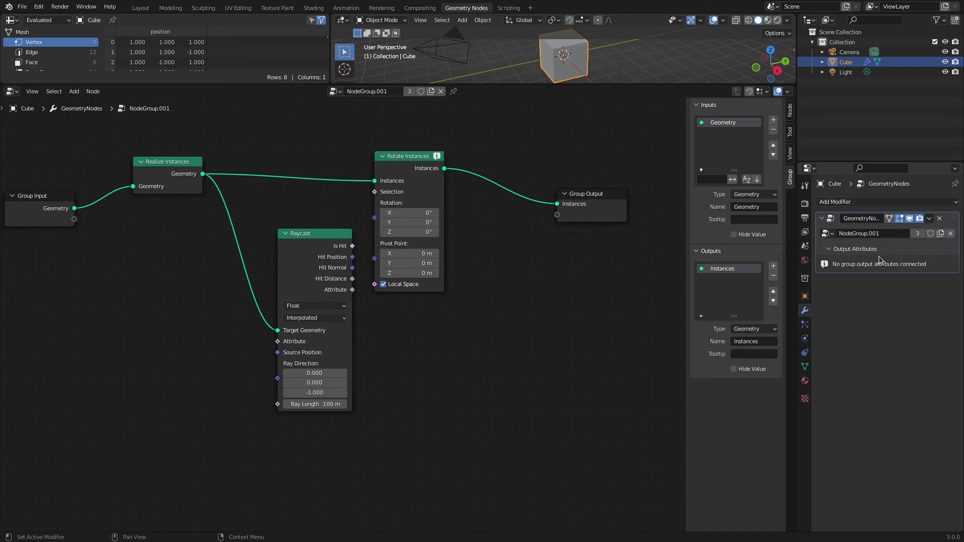
- Add a second Geometry input to NodeGroup.001 and switch the cube's modifier back to the NodeGroup tree
click(773, 120)
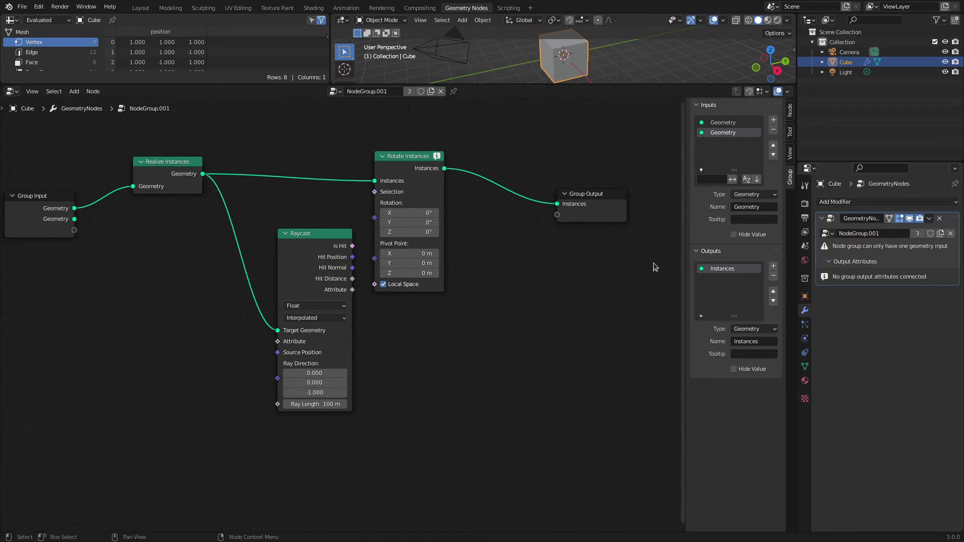
click(826, 234)
click(802, 258)
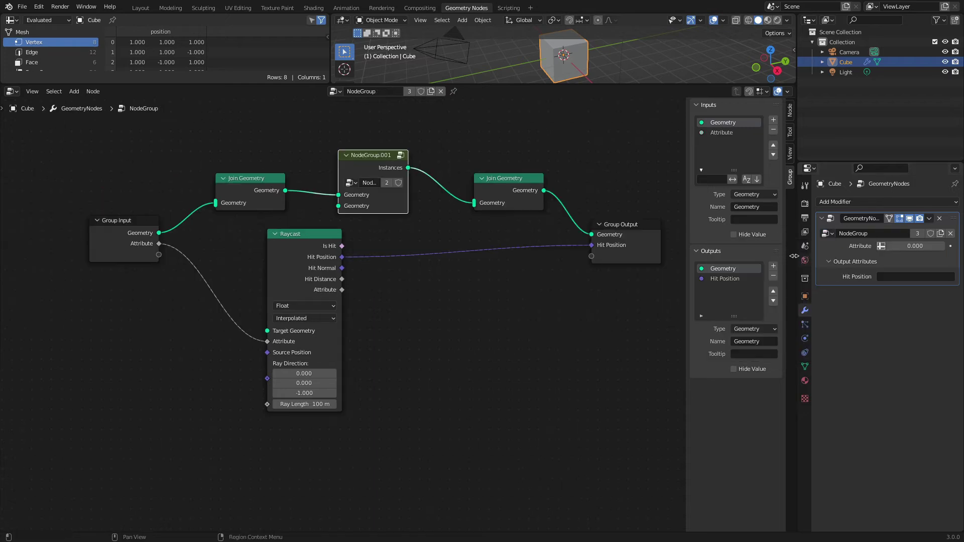
- Switch the cube's modifier to the Geometry Nodes tree, then remove that modifier from the cube
click(827, 234)
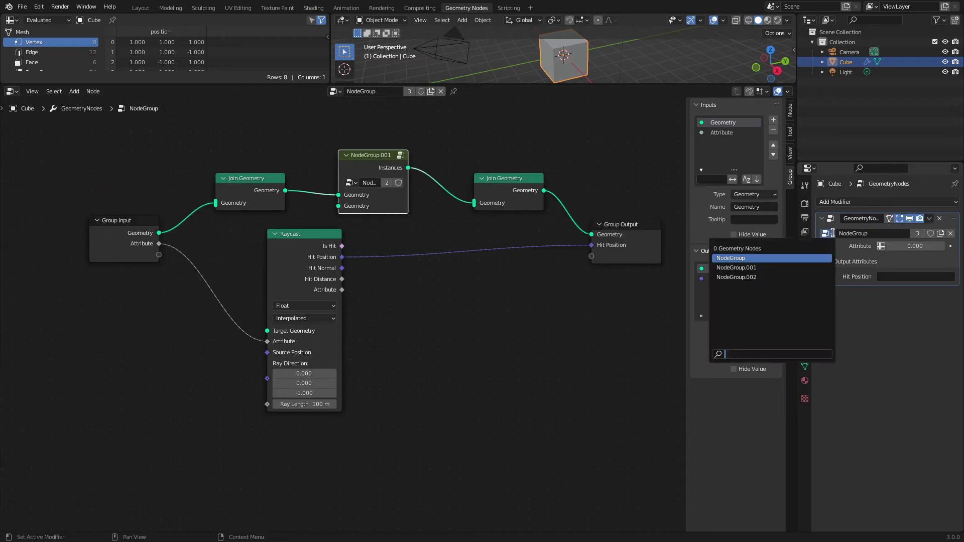
click(803, 253)
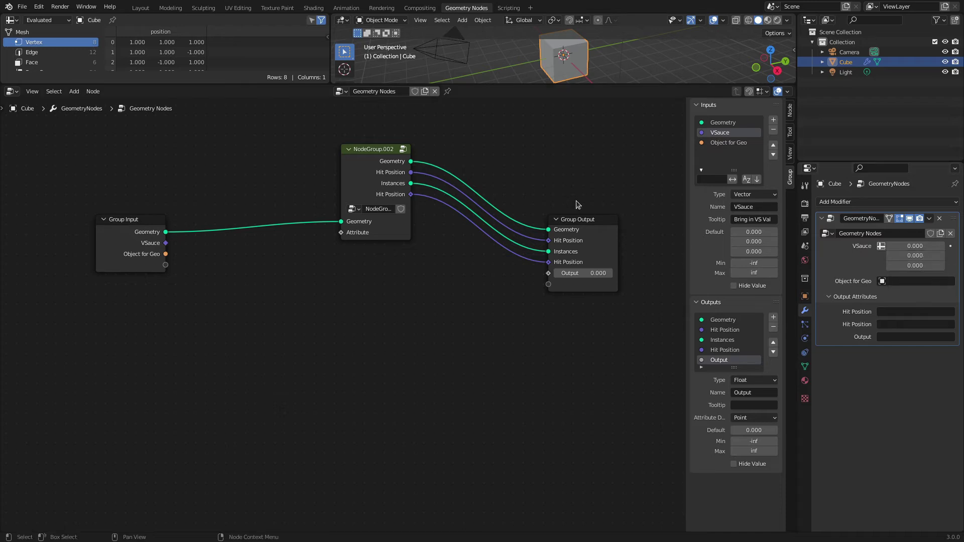
click(435, 91)
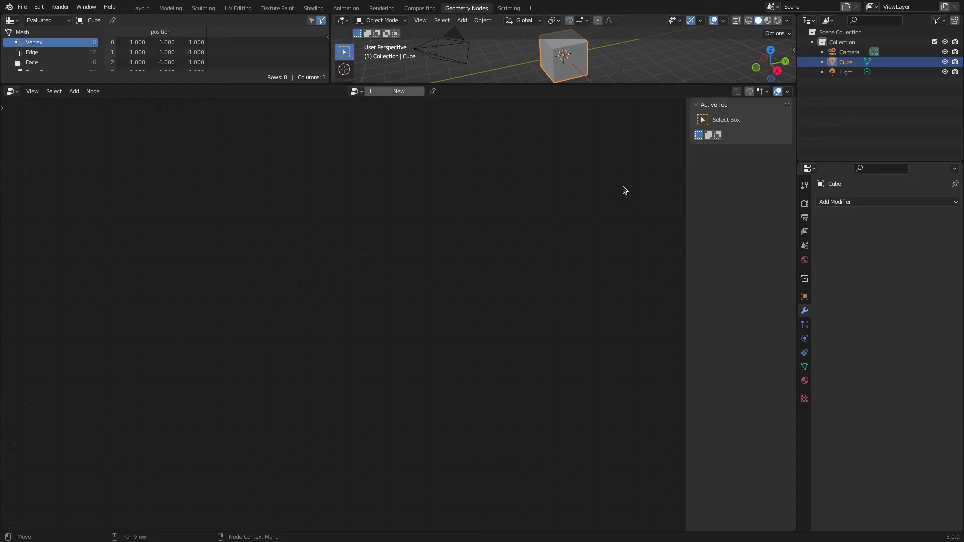
- Create a new geometry node tree on the cube and insert a Join Geometry node between Group Input and Group Output
click(409, 91)
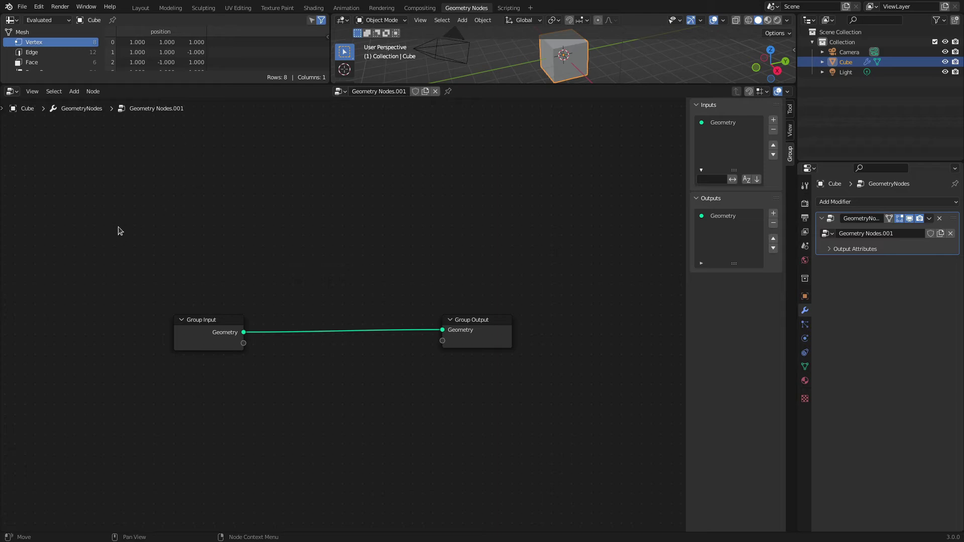
scroll(294, 347, up, 2)
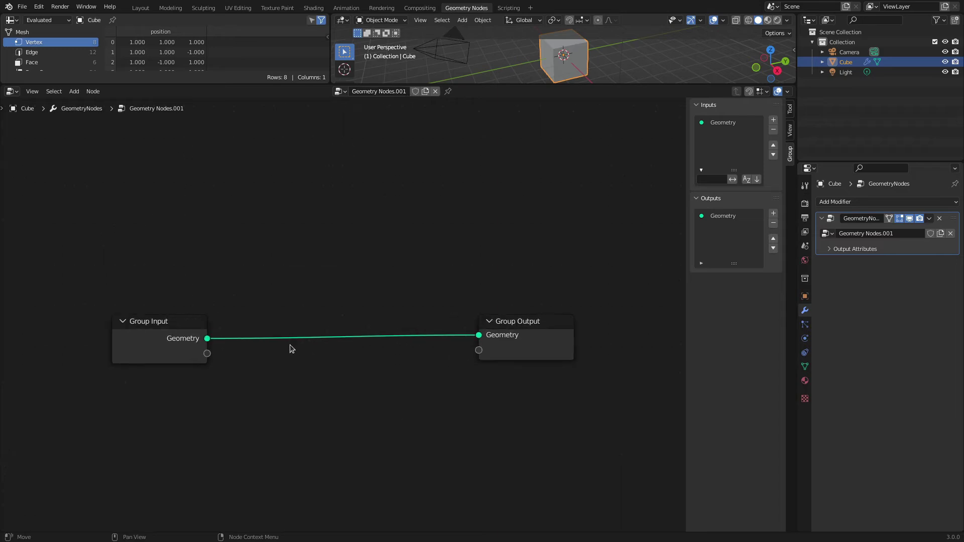
middle_drag(330, 375, 344, 216)
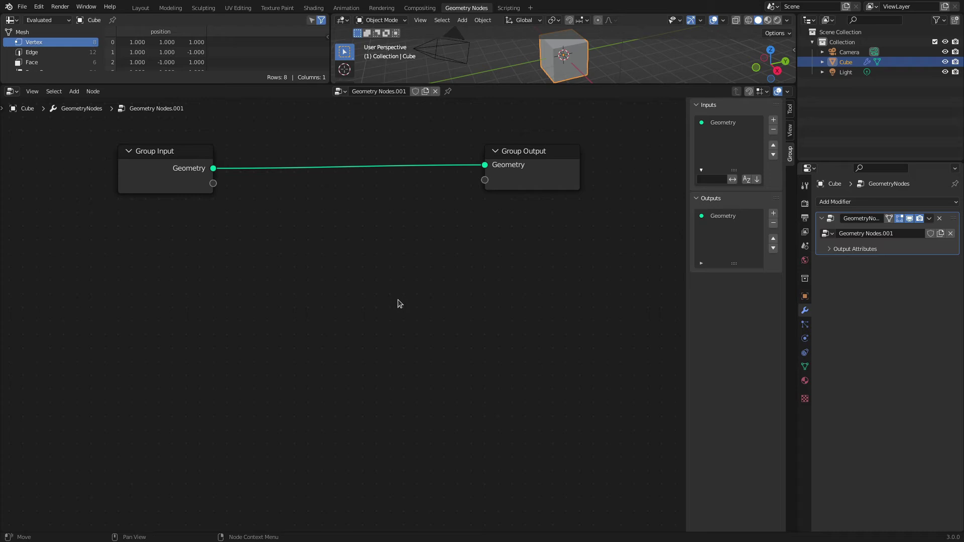
key(shift+a)
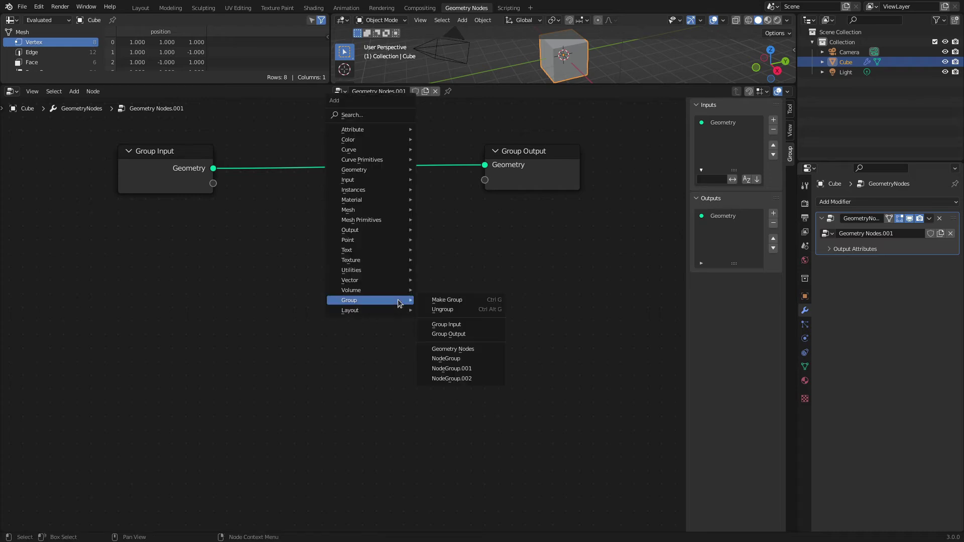
mouse_move(374, 171)
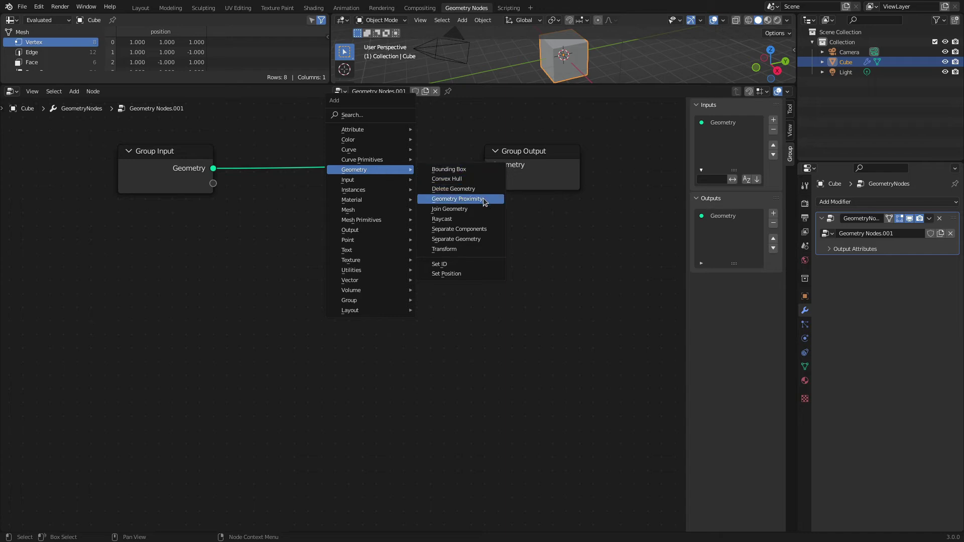
click(449, 209)
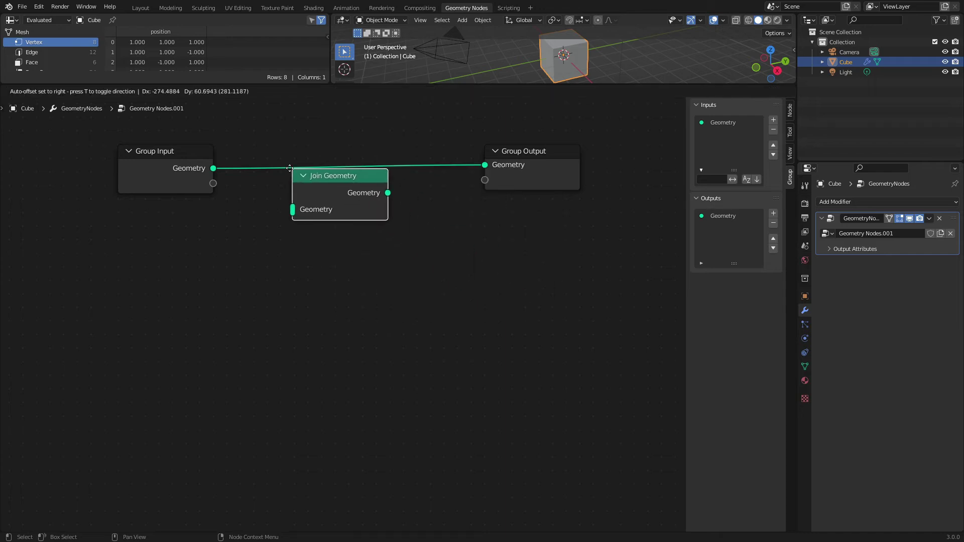
click(301, 152)
- Make a node group from the Join Geometry node
drag(267, 117, 411, 327)
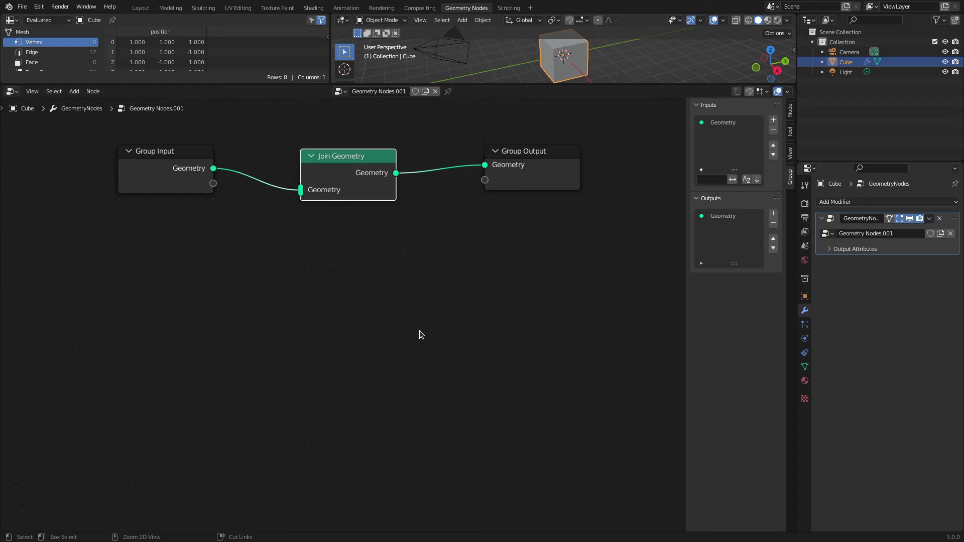
key(ctrl+g)
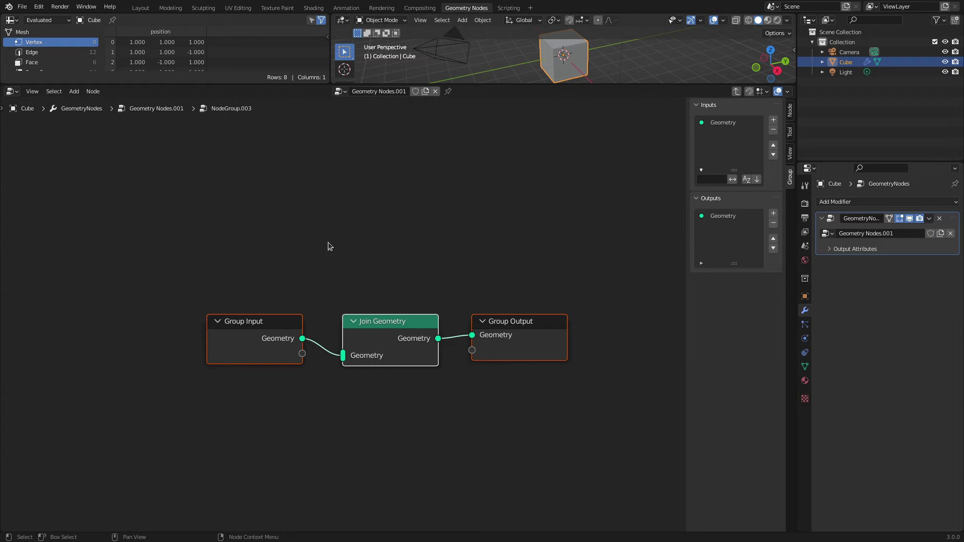
middle_drag(636, 421, 594, 330)
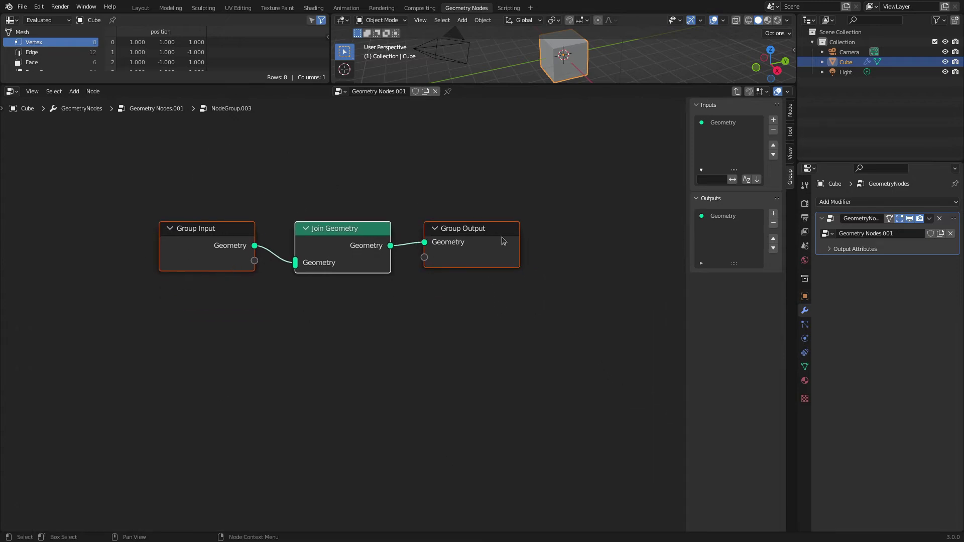
click(487, 319)
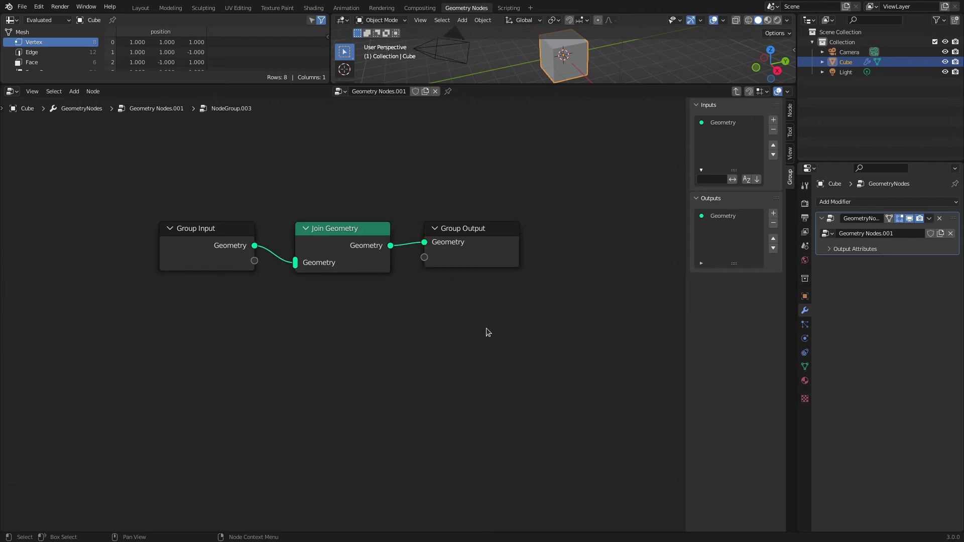
- Add a second input to the new node group and make it a Vector
click(209, 231)
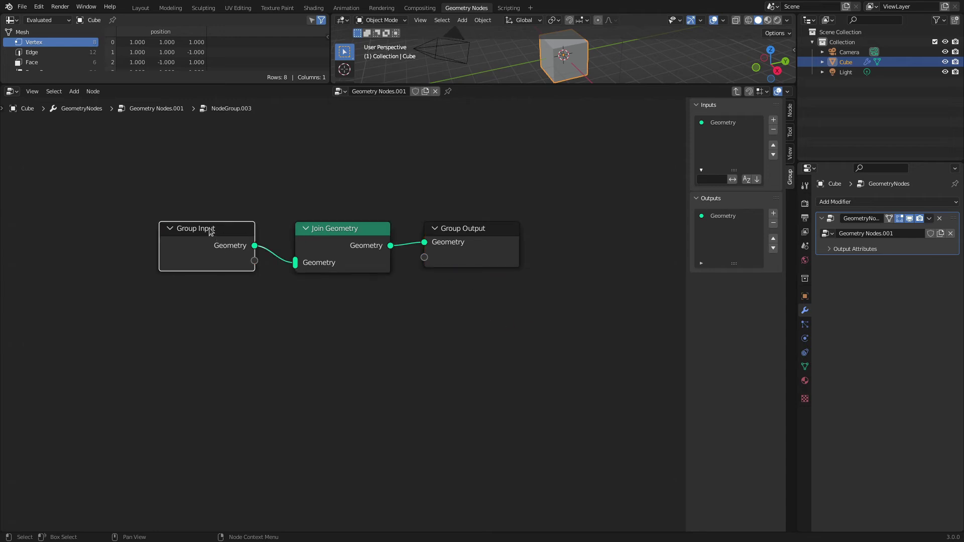
click(773, 120)
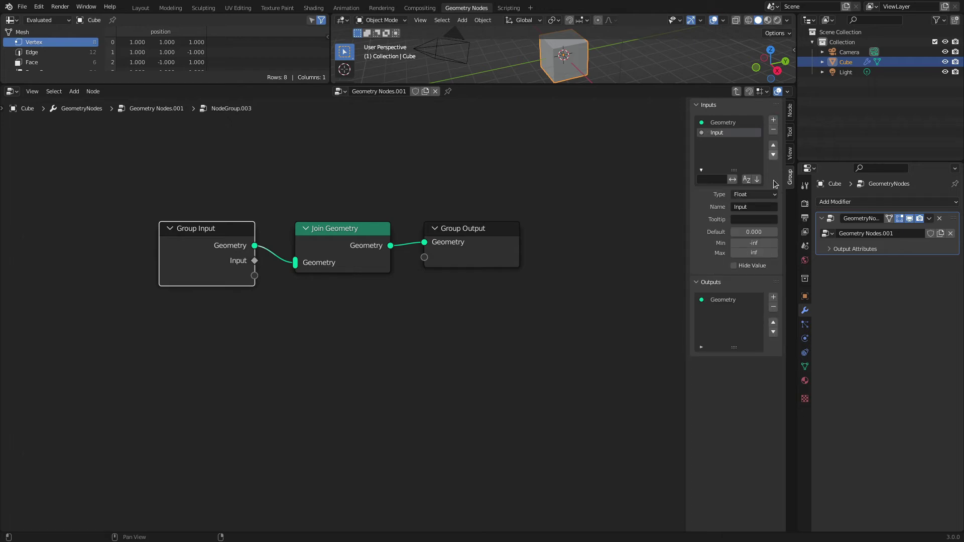
click(772, 196)
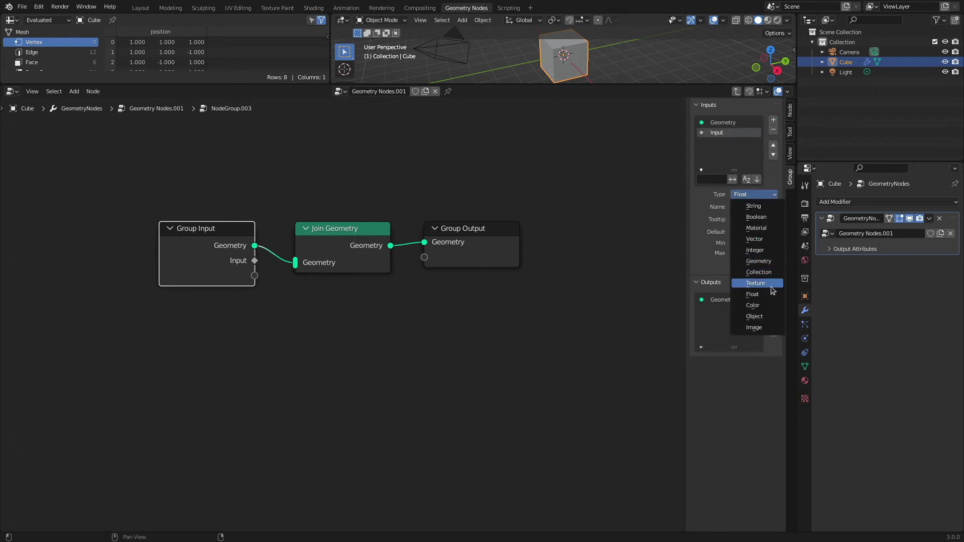
click(763, 240)
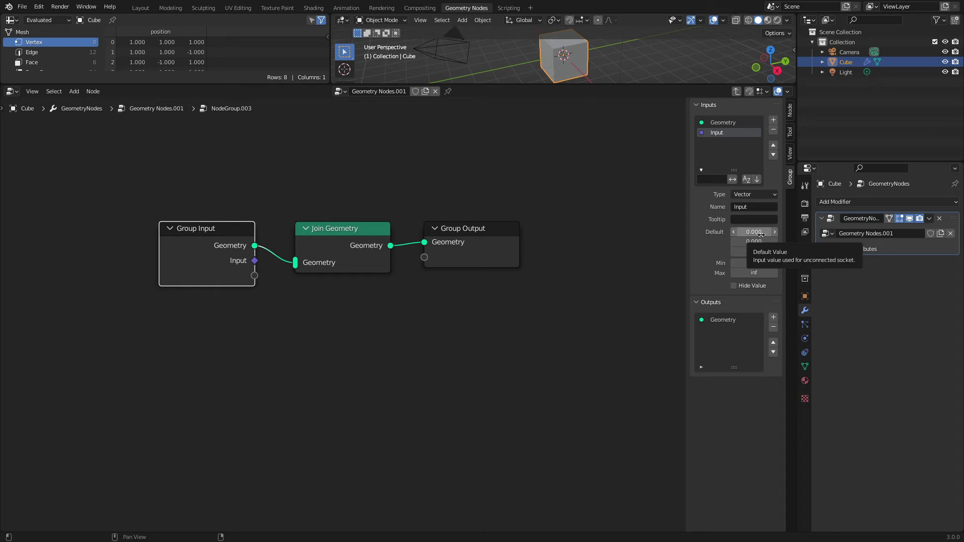
- Set the Vector input's default values to 2, 3 and 5
click(761, 232)
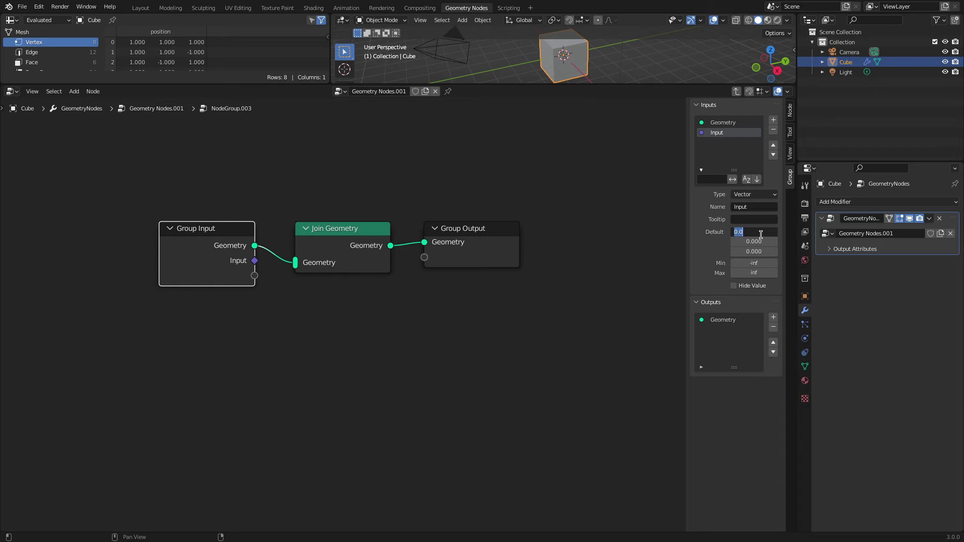
text(2)
key(Tab)
text(3)
key(Tab)
text(5)
key(Tab)
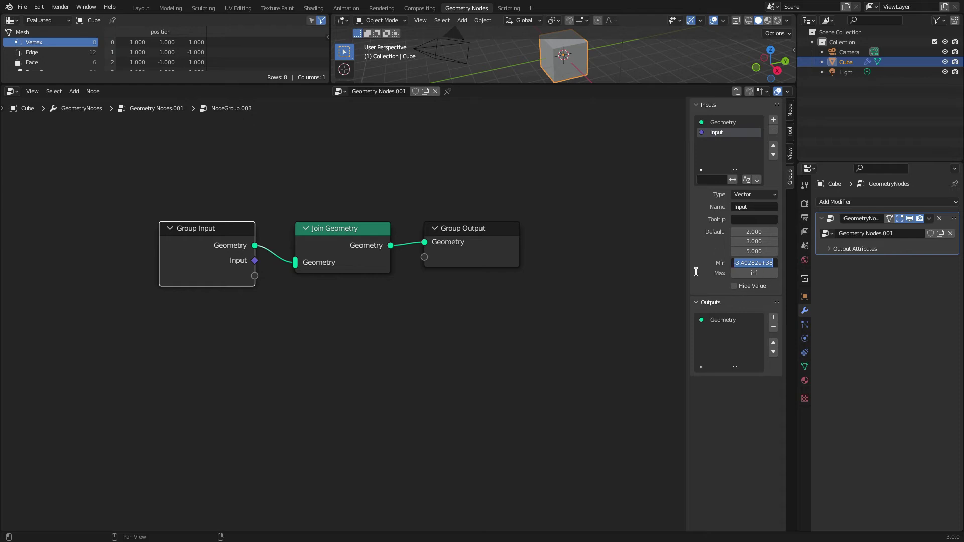
- Limit the Vector input to a minimum of -10 and a maximum of 7
key(BackSpace)
text(-10)
key(Tab)
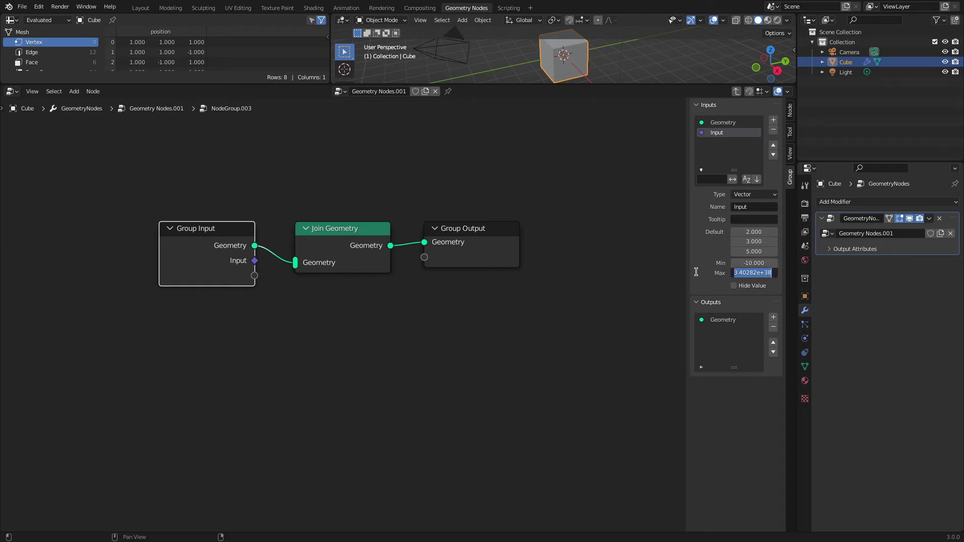
text(7)
key(Return)
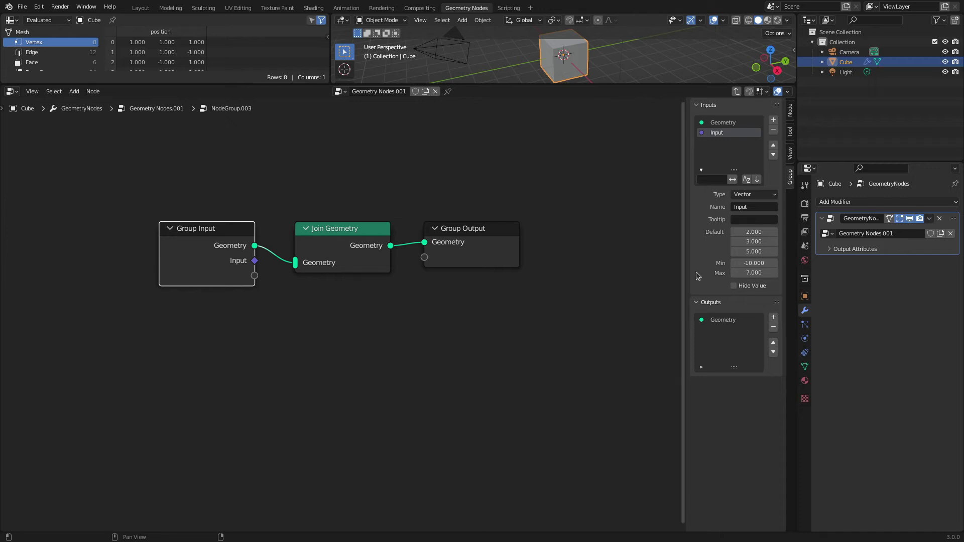
click(344, 298)
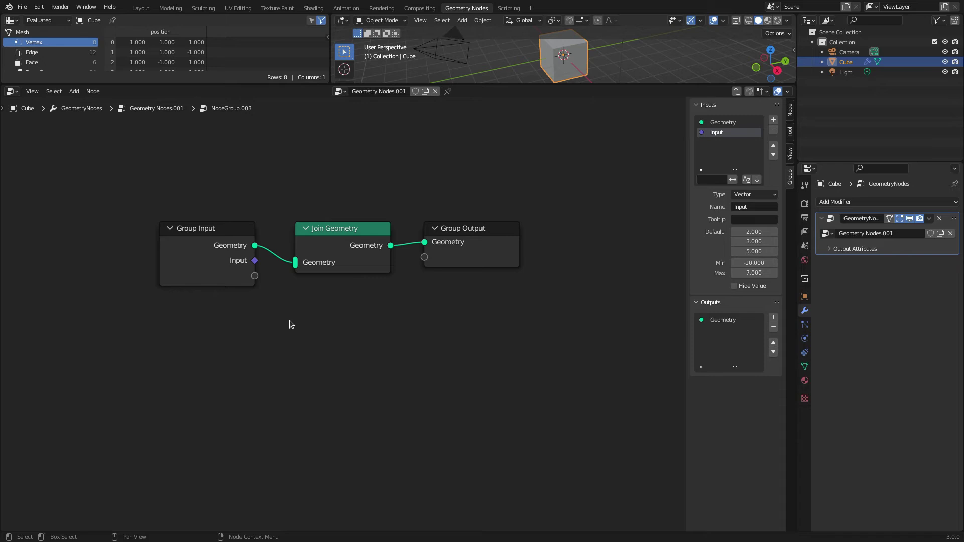
- Exit the group and insert another NodeGroup.003 node between the existing one and Group Output
key(Tab)
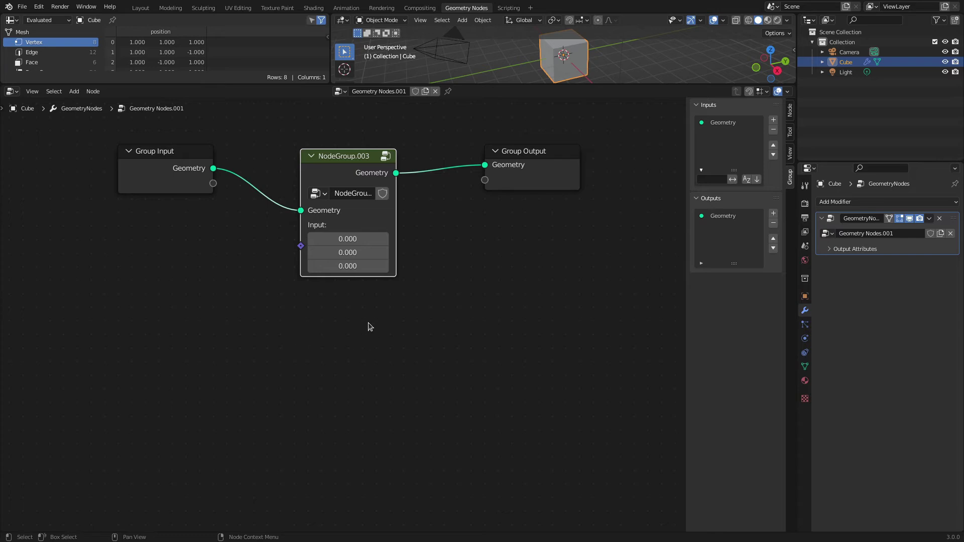
middle_drag(387, 314, 412, 355)
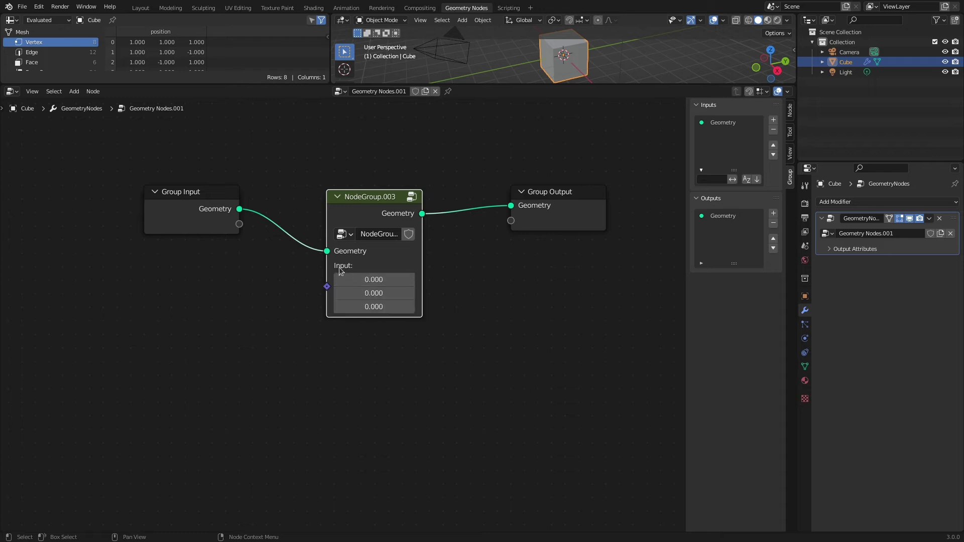
click(230, 351)
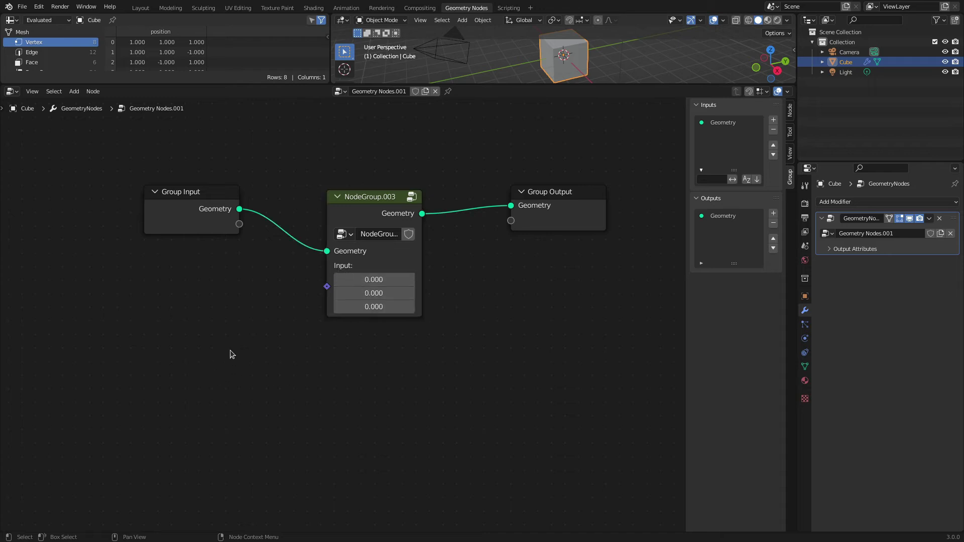
key(shift+a)
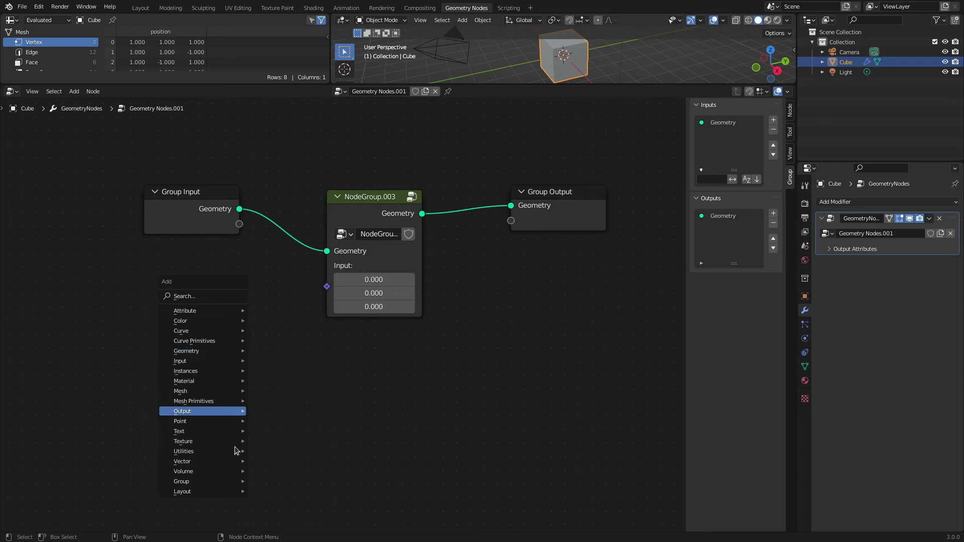
mouse_move(233, 481)
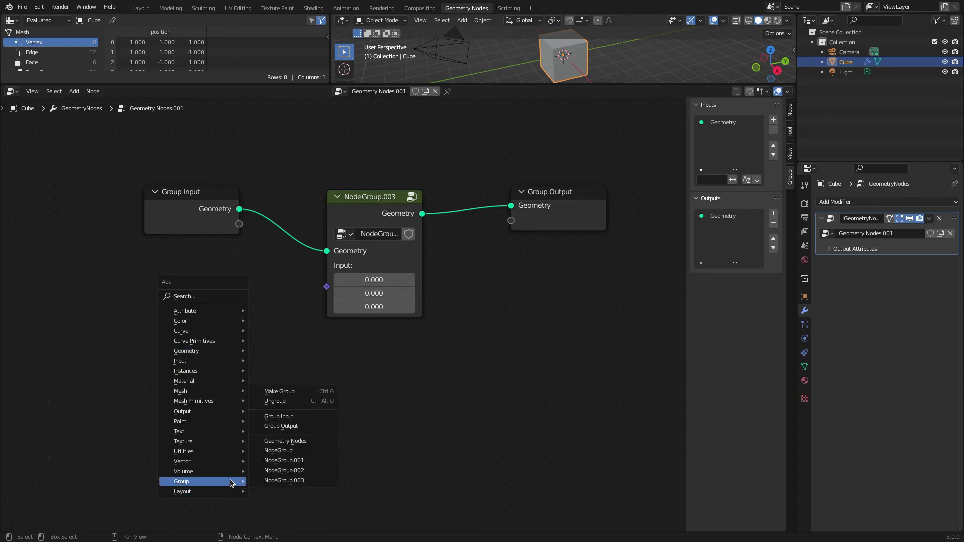
click(288, 481)
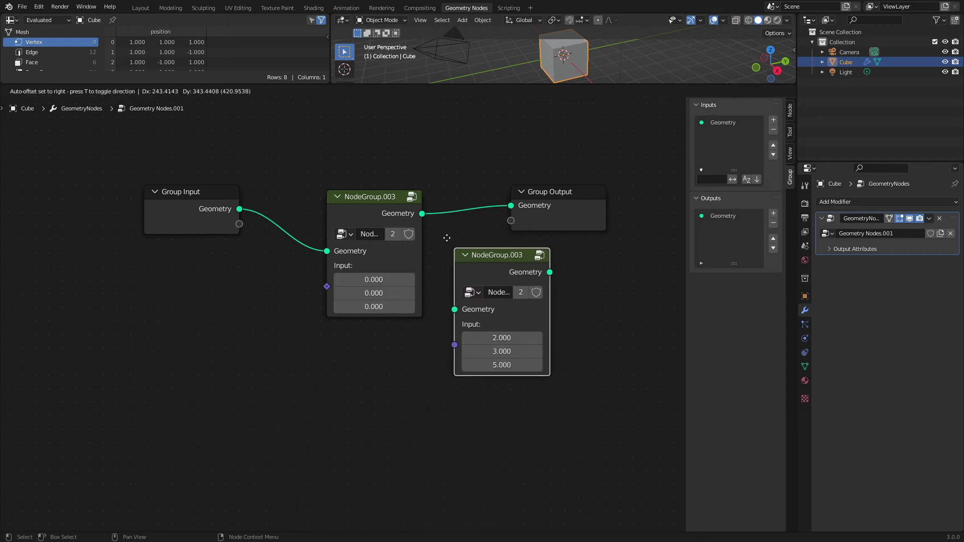
click(502, 199)
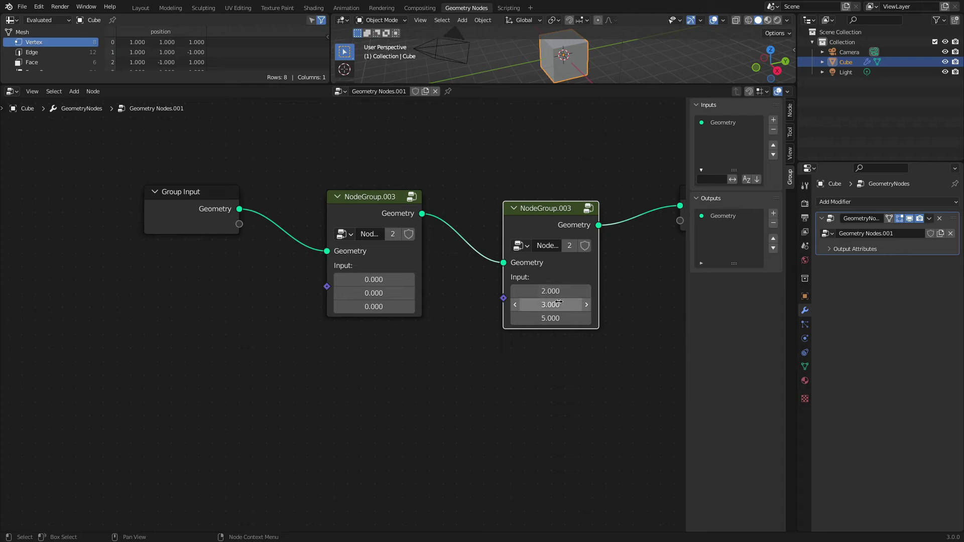
- Try sliding the first Input value of the second NodeGroup.003 node, then set it to 517
mouse_move(552, 291)
mouse_down()
mouse_move(522, 291)
mouse_move(557, 291)
mouse_up()
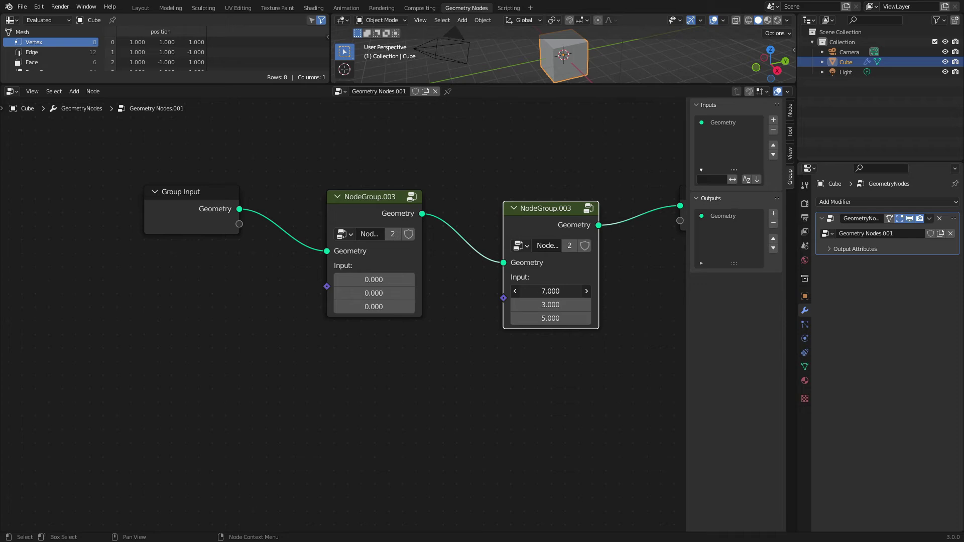
drag(557, 292, 517, 333)
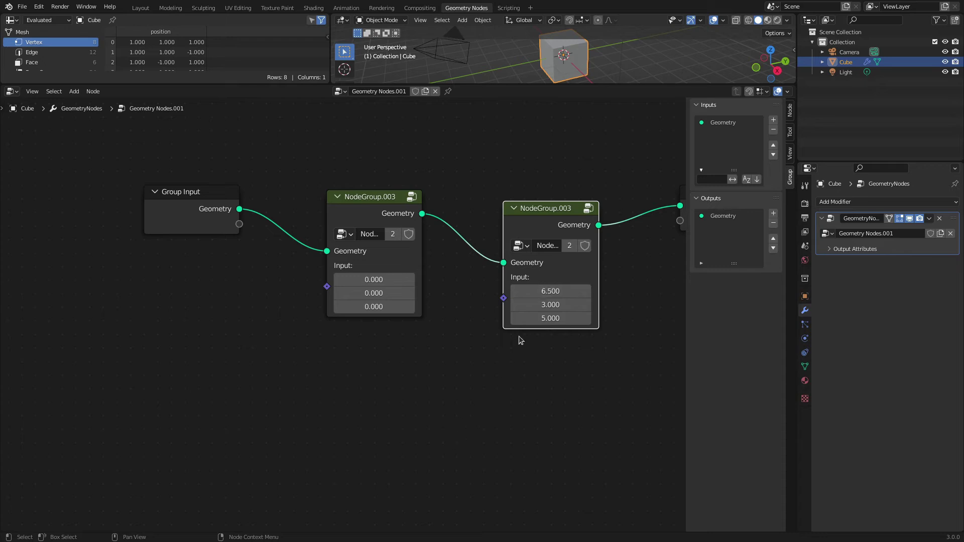
click(563, 292)
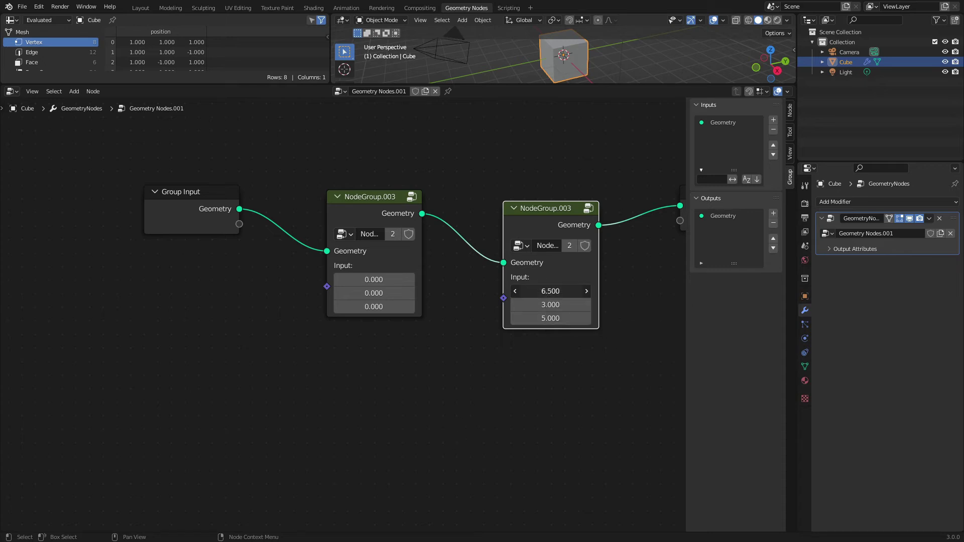
text(517)
key(Return)
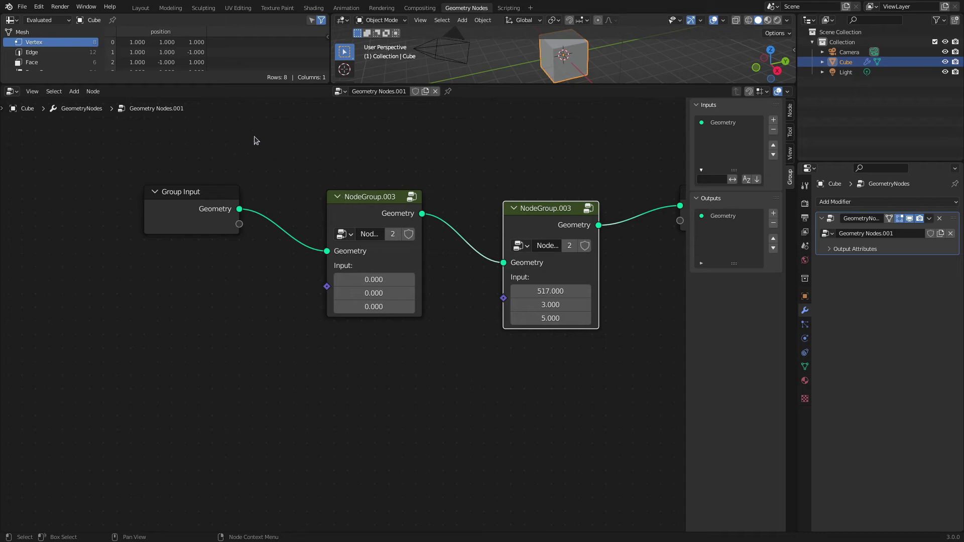
- Select the first NodeGroup.003 node and open its group for editing
drag(275, 150, 634, 468)
click(453, 402)
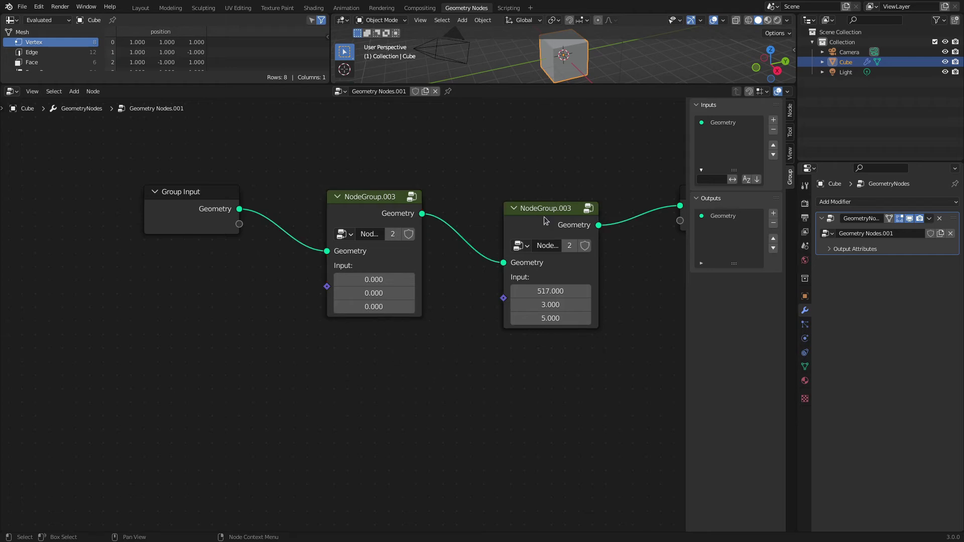
click(370, 198)
click(411, 197)
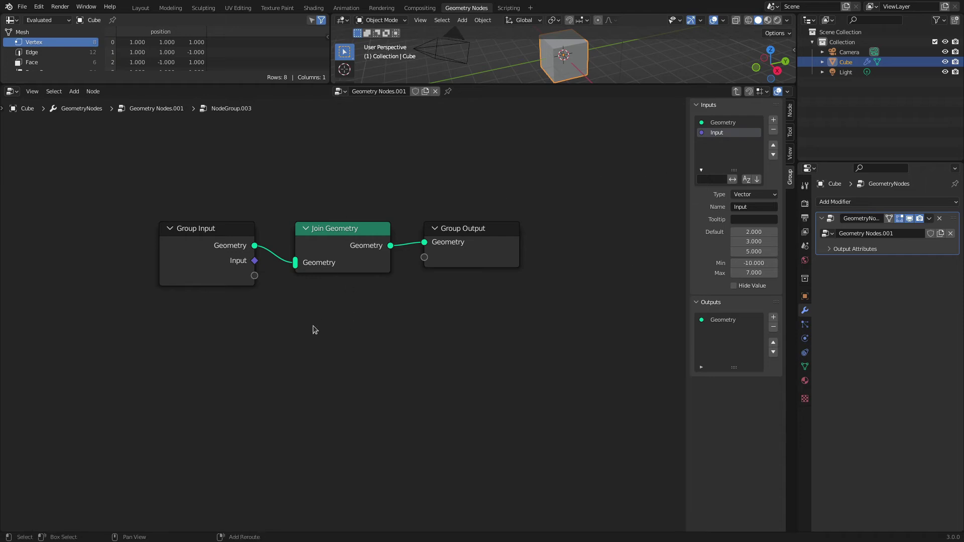
- Add a Material Selection node below Join Geometry, linking its Material to Group Input and its Selection to Group Output, and exit the group
key(shift+a)
mouse_move(288, 227)
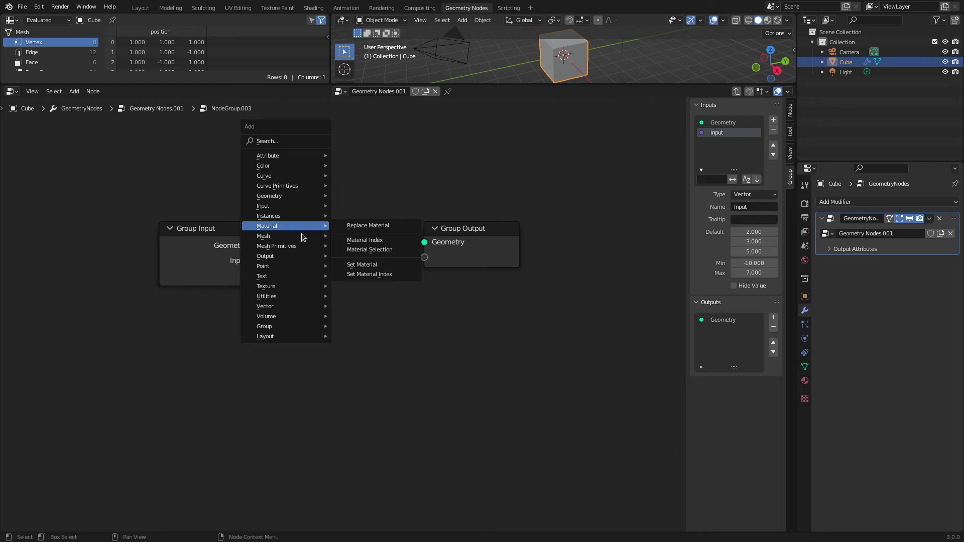
click(366, 249)
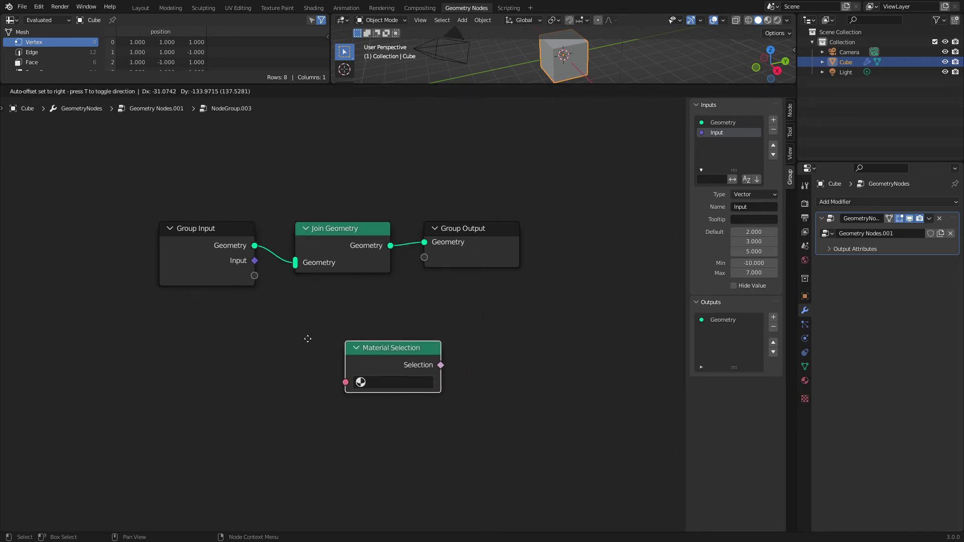
click(298, 311)
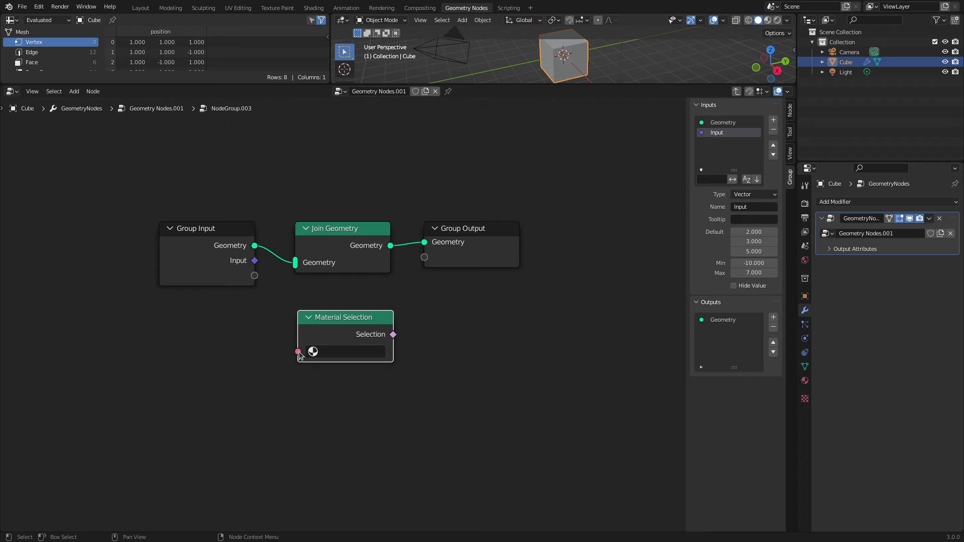
drag(298, 351, 255, 276)
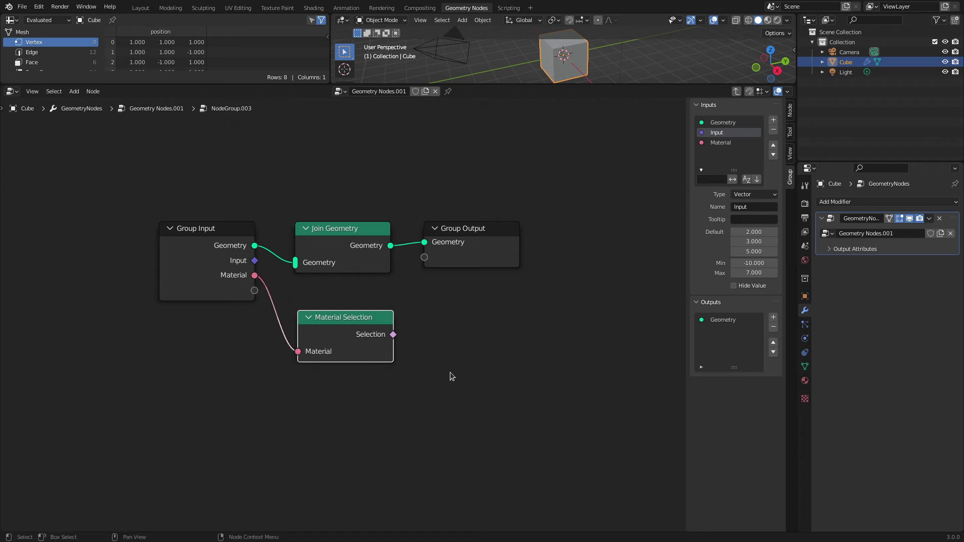
drag(393, 335, 424, 257)
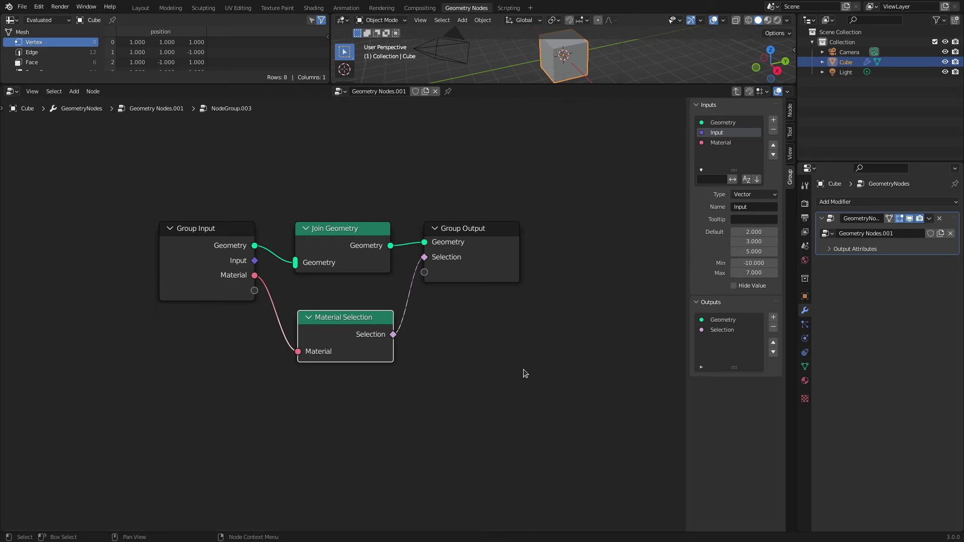
key(Tab)
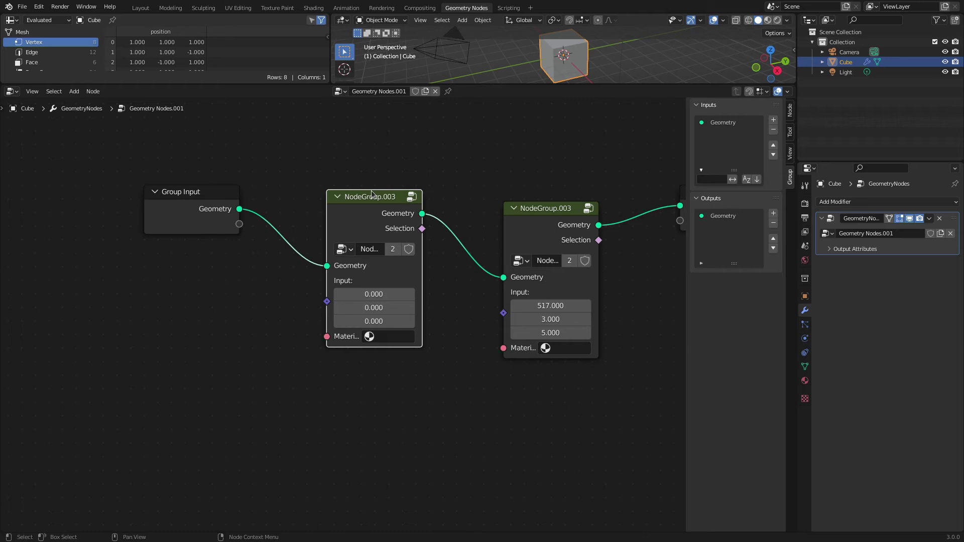
- Reopen NodeGroup.003, enable Hide Value for its vector Input, and return to the parent node tree
key(Tab)
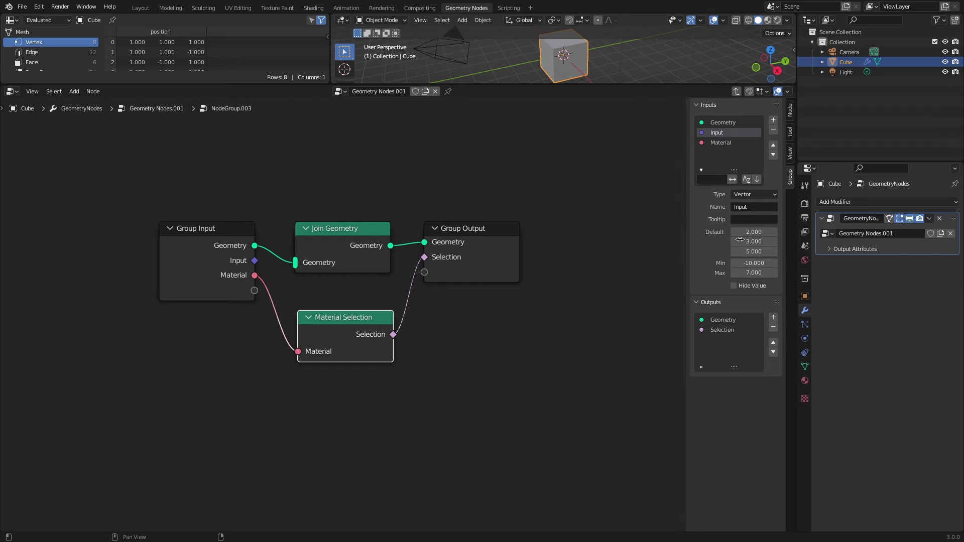
click(734, 286)
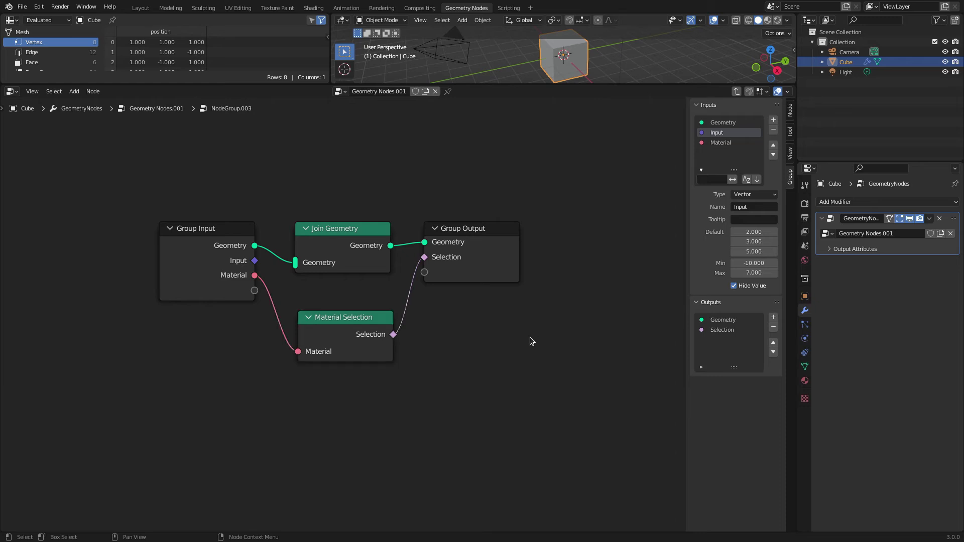
key(Tab)
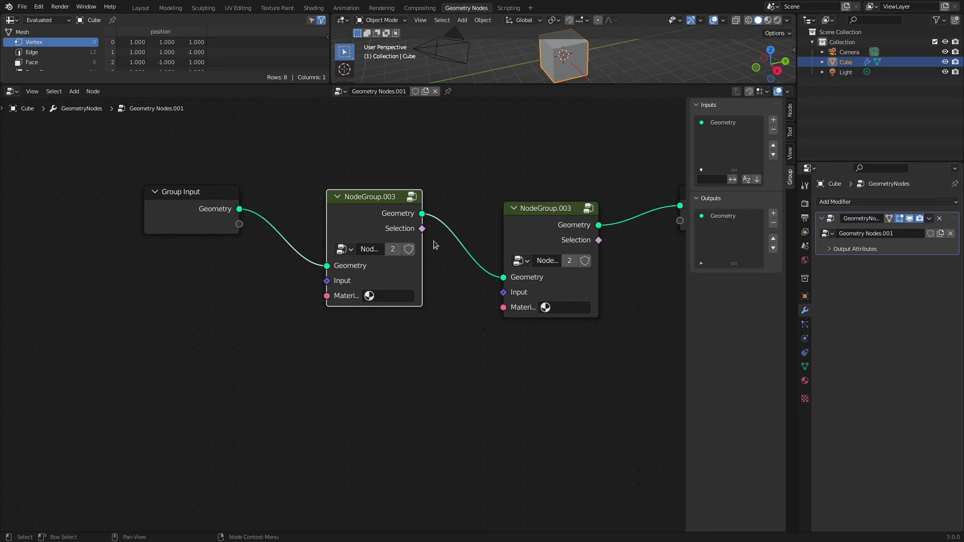
- Widen the first NodeGroup.003 node to about twice its width and move it clear of the second one
drag(421, 264, 511, 265)
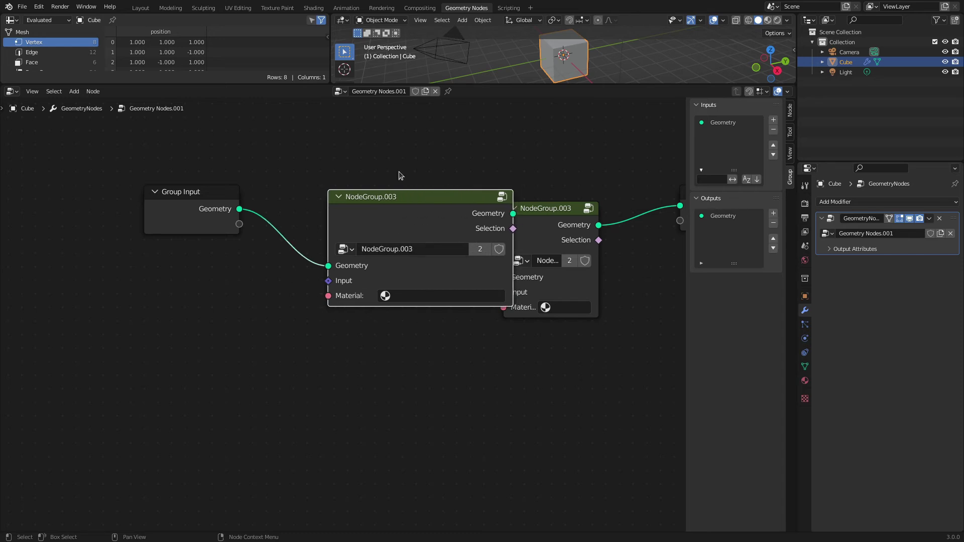
drag(437, 196, 386, 181)
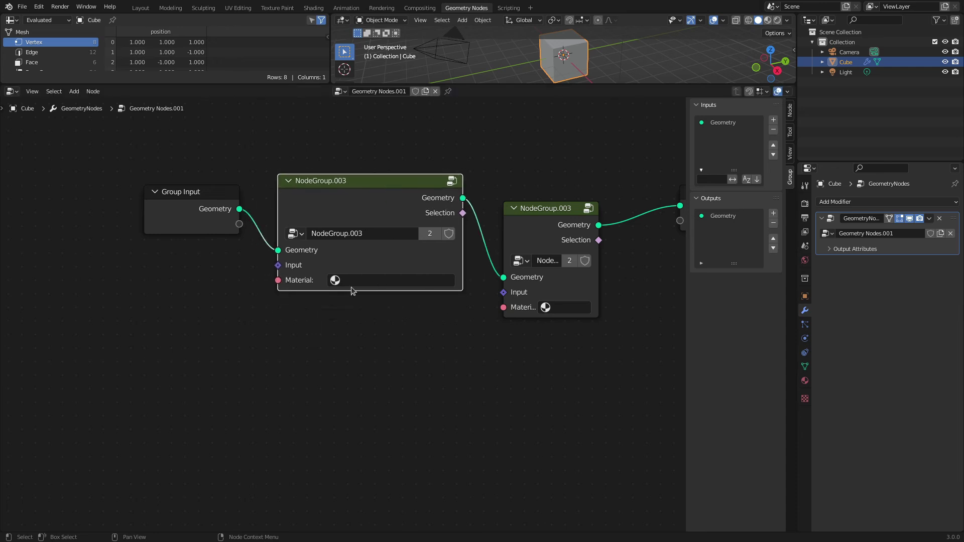
- Open the NodeGroup.003 group, enable Hide Value for its Material input, and exit the group
click(457, 182)
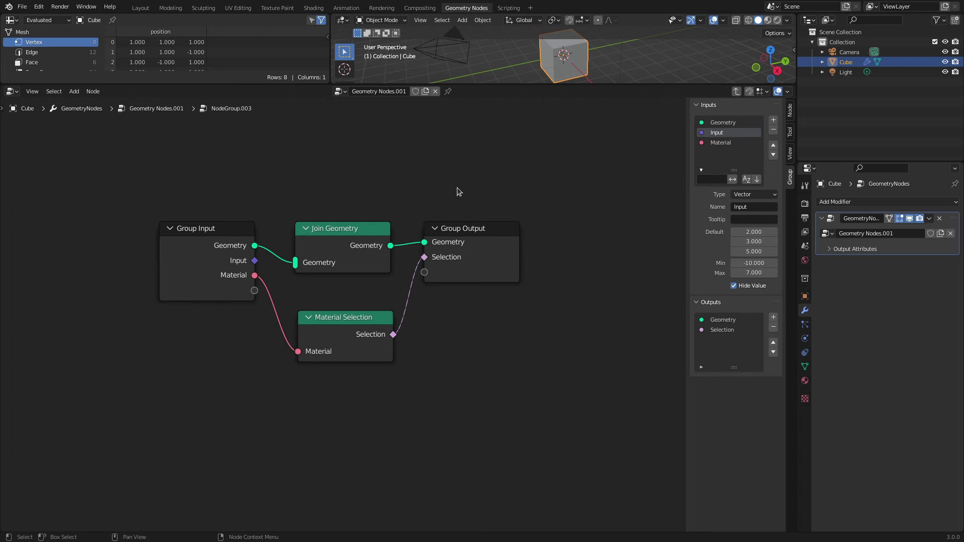
click(714, 145)
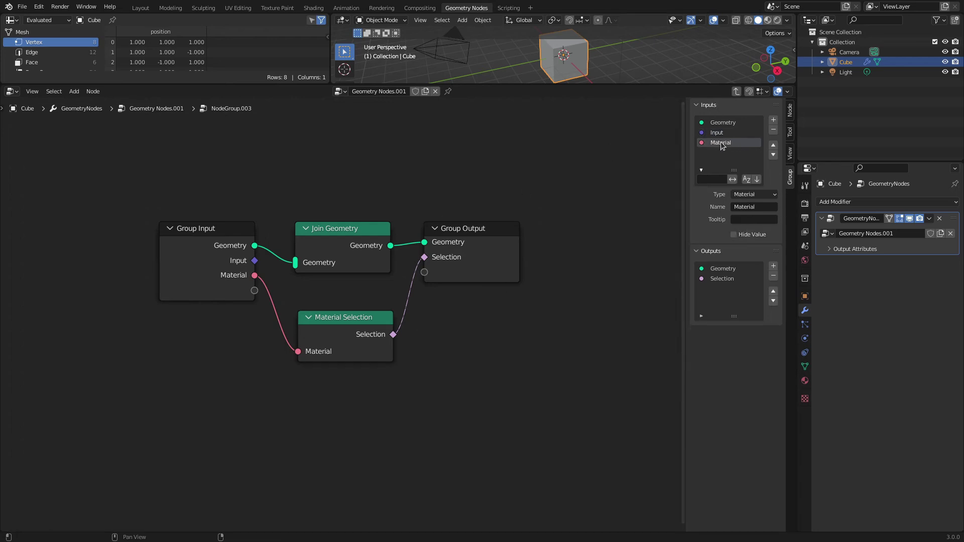
click(734, 235)
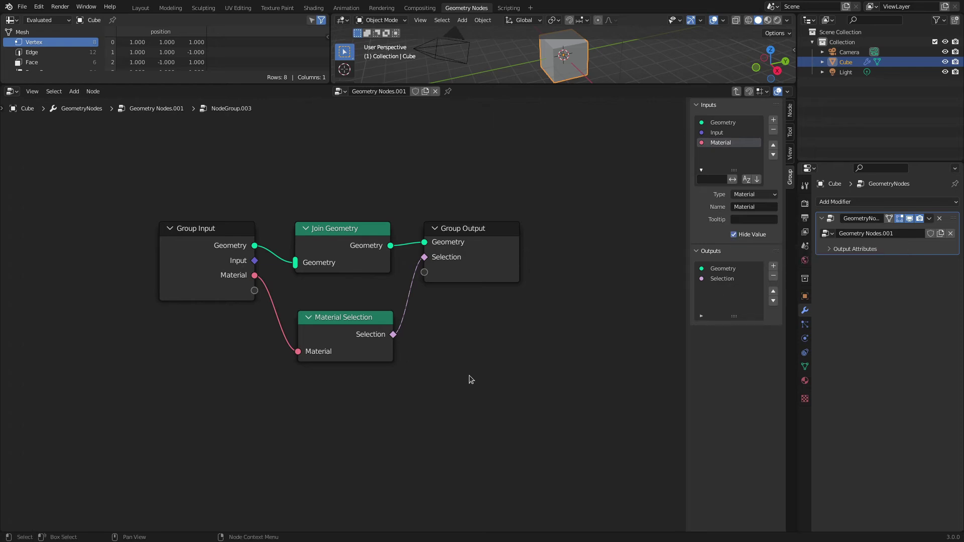
key(Tab)
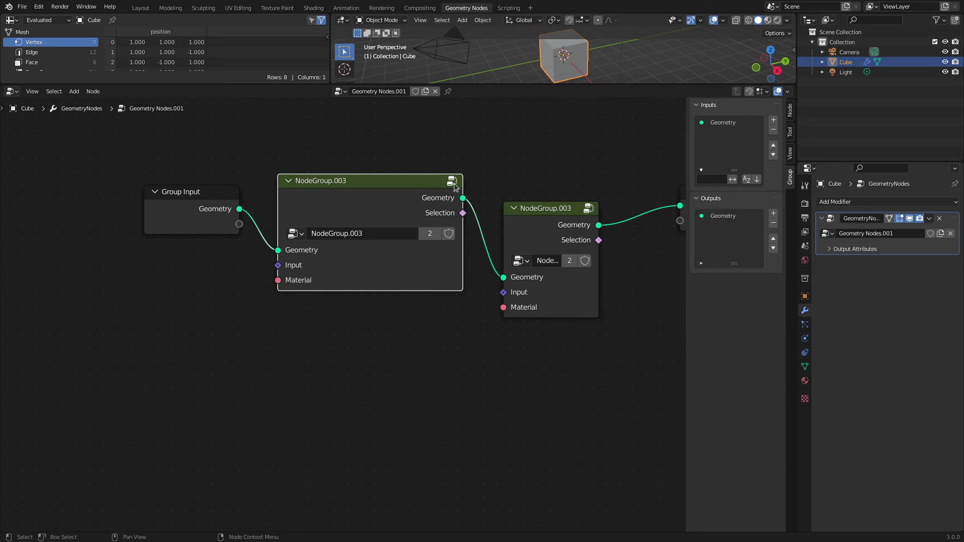
- Disable Hide Value for both the vector Input and the Material input of NodeGroup.003, and exit the group
key(Tab)
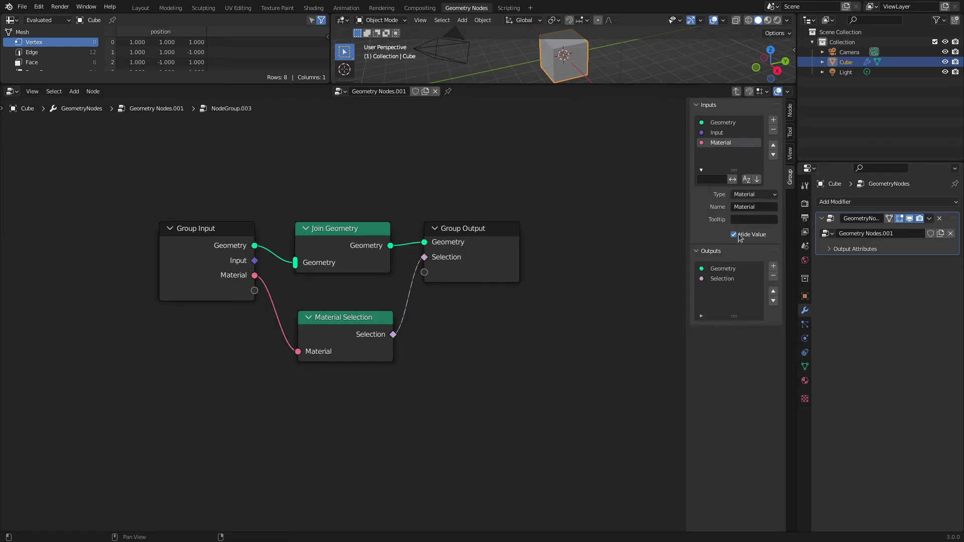
click(723, 132)
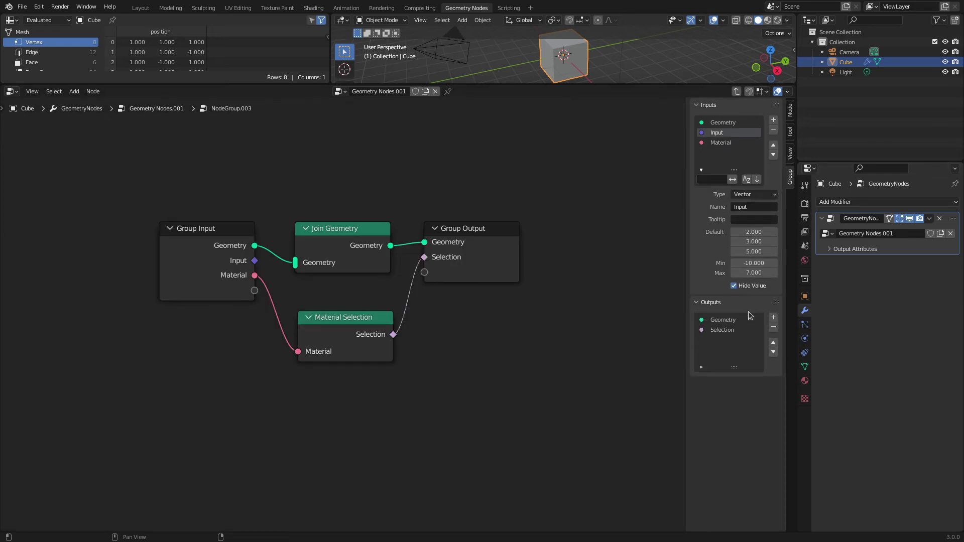
click(720, 142)
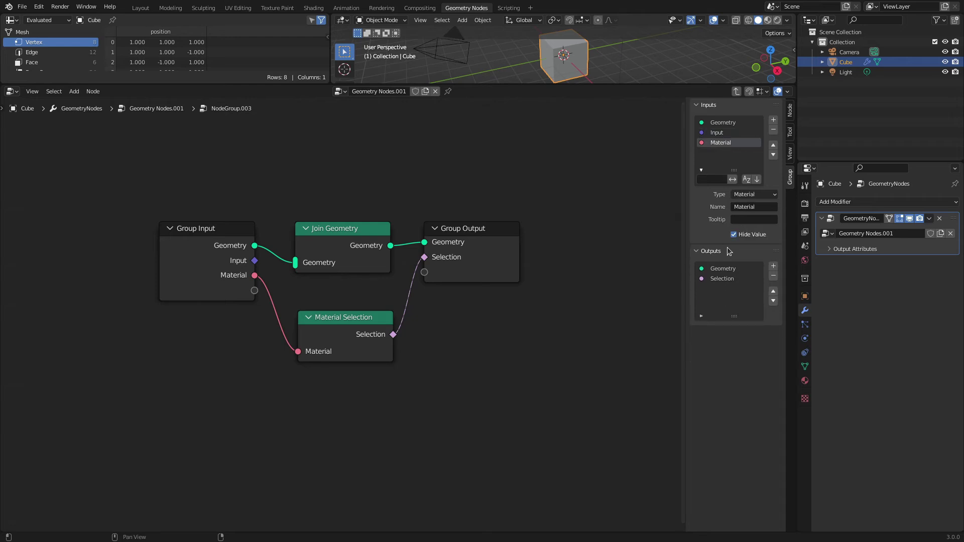
click(733, 234)
key(Tab)
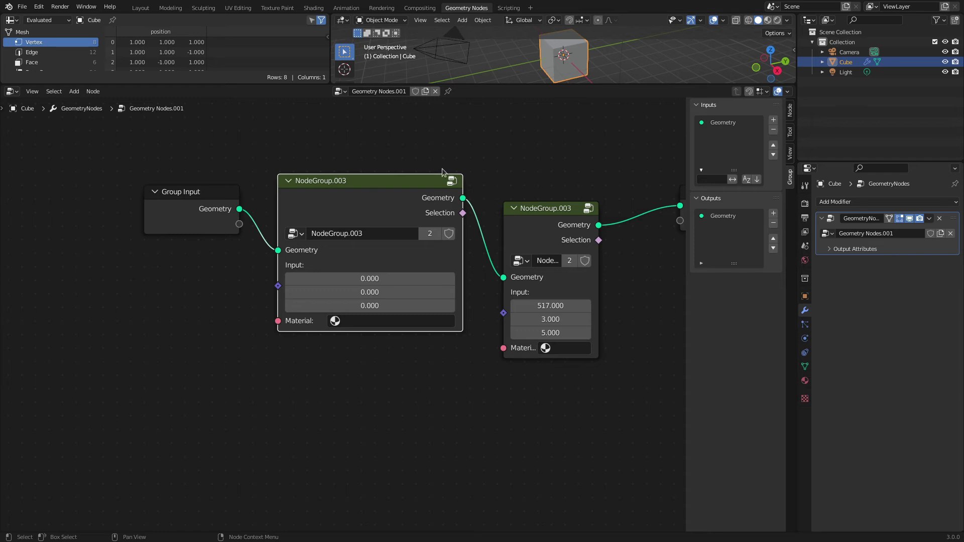
- Enter NodeGroup.003 to examine the nodes it contains and return to the parent node tree
click(452, 179)
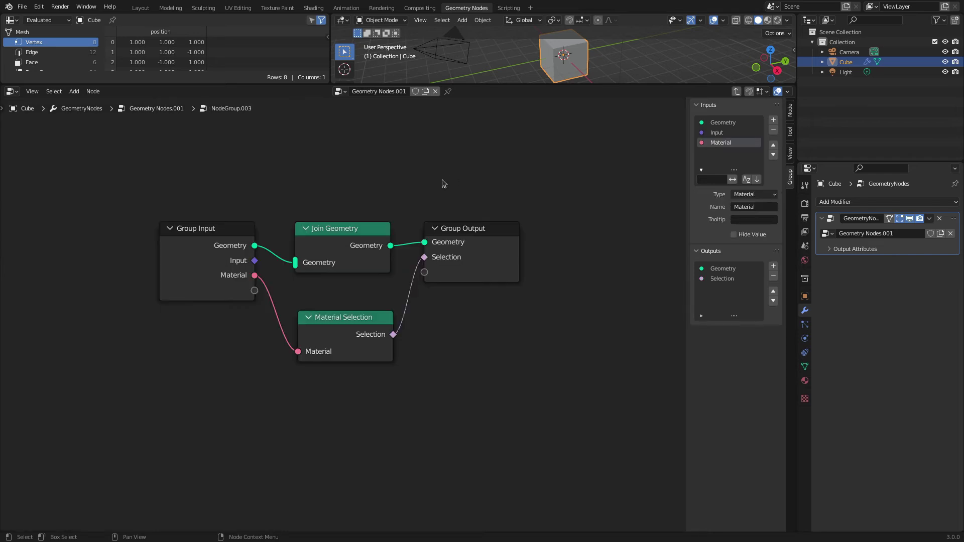
drag(132, 170, 588, 412)
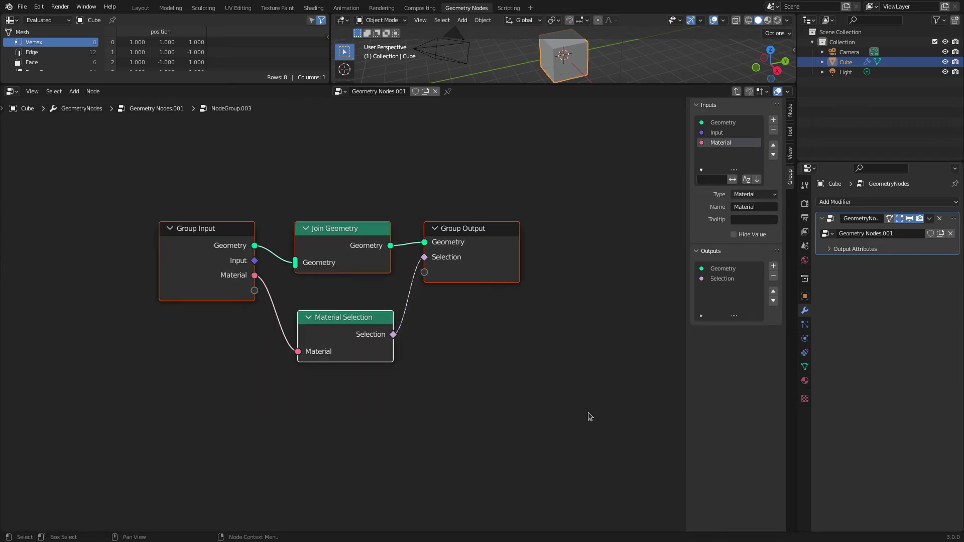
key(alt+a)
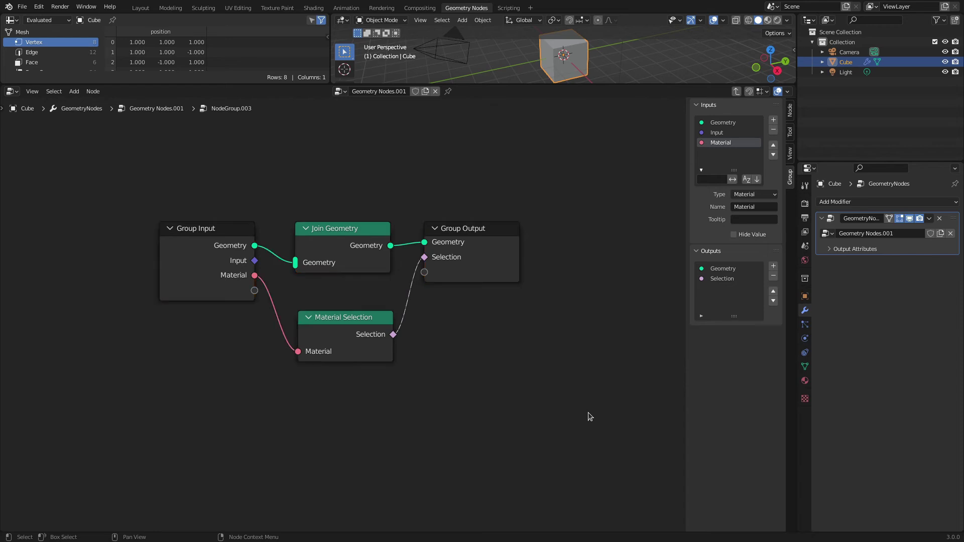
key(Tab)
key(Tab)
key(Tab)
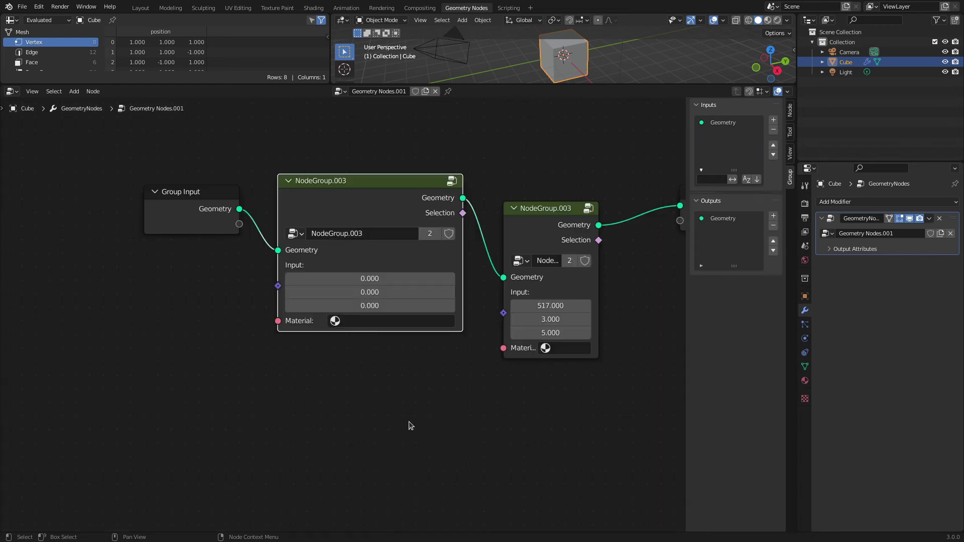
click(161, 272)
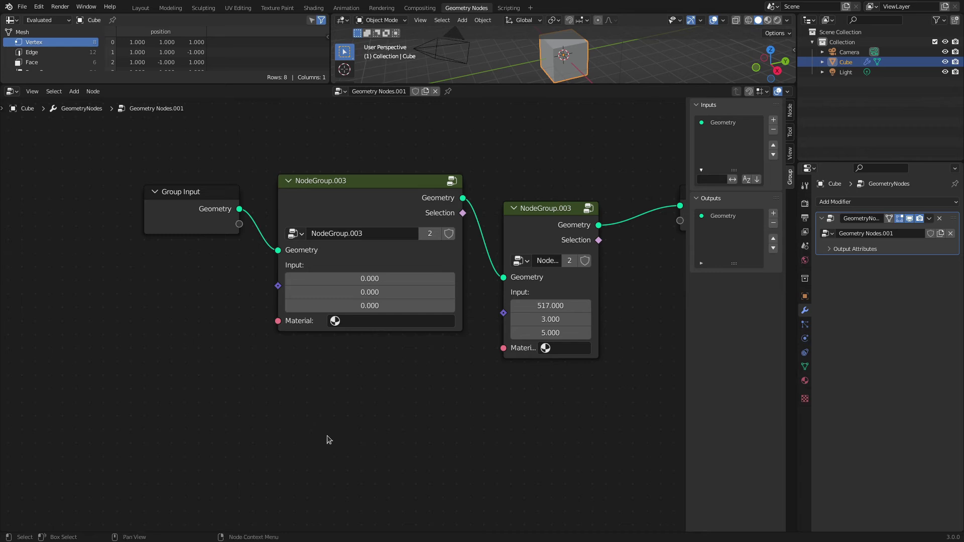
- Delete the second NodeGroup.003 node and connect the remaining one's Geometry output to Group Output
scroll(406, 398, down, 1)
scroll(414, 378, up, 1)
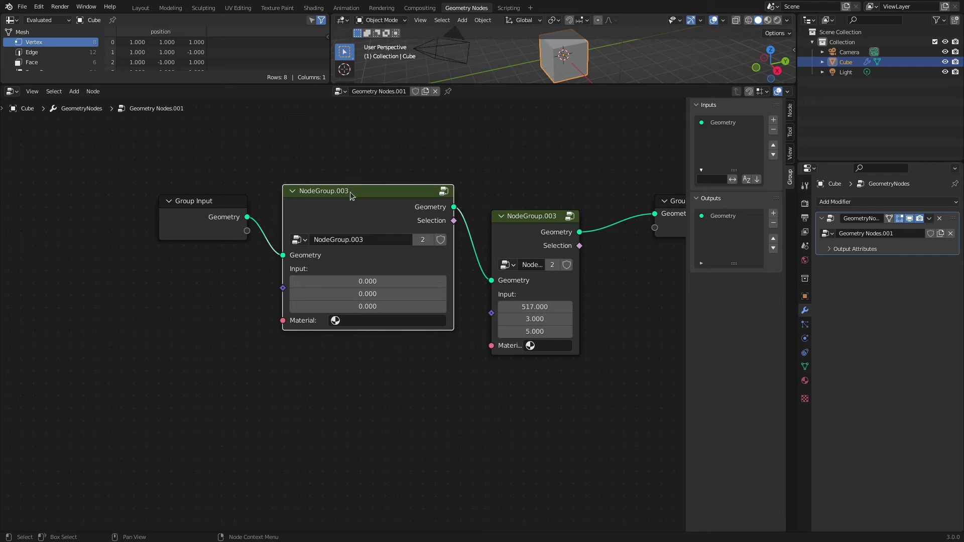
drag(350, 192, 351, 208)
click(537, 216)
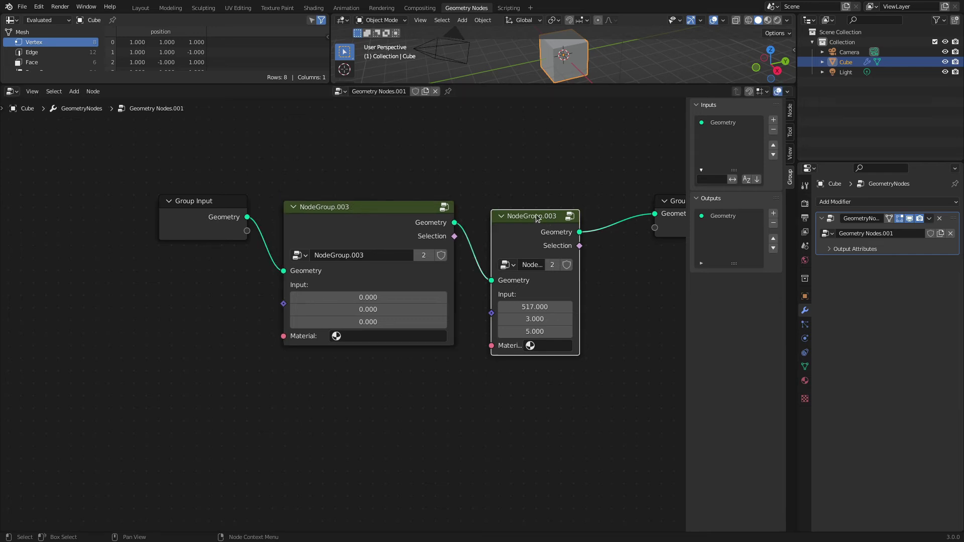
key(x)
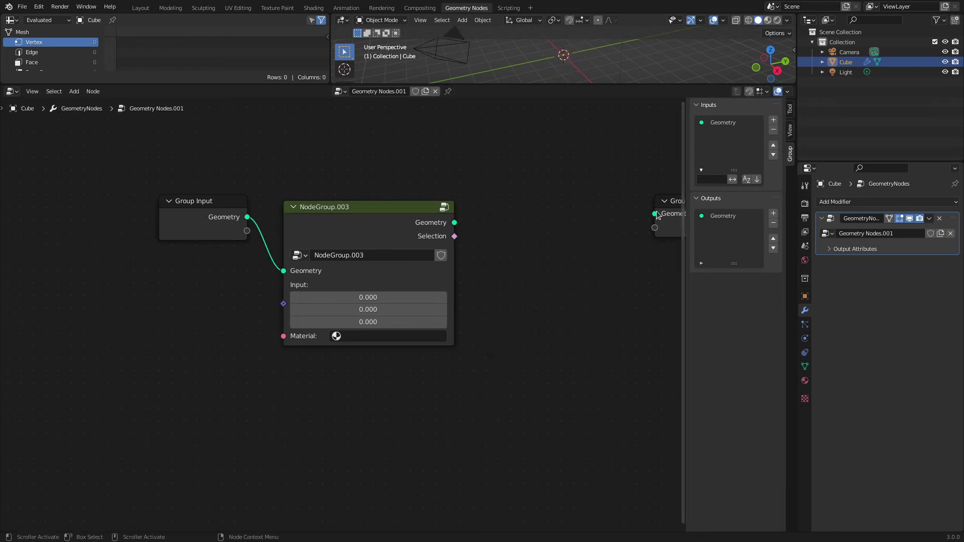
drag(654, 213, 454, 223)
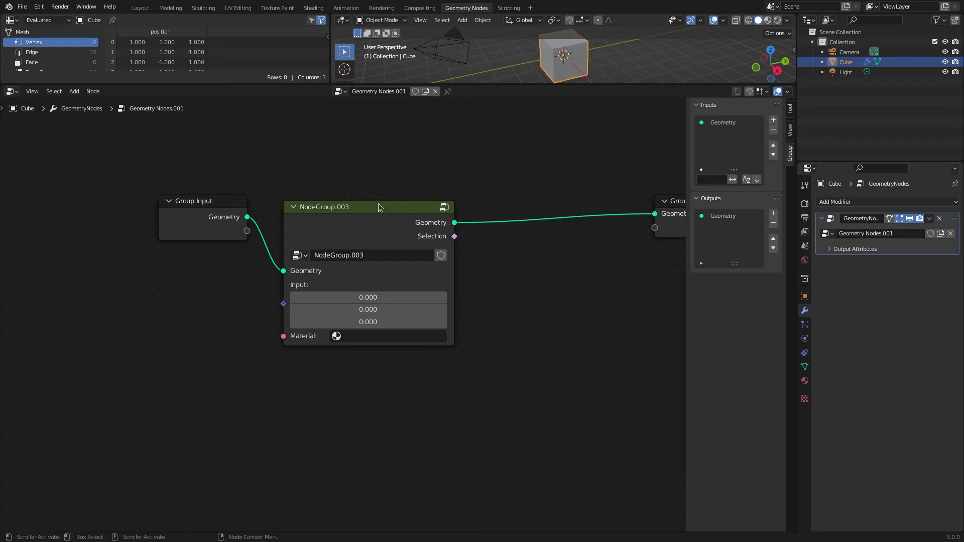
- Move the NodeGroup.003 node to about midway between Group Input and Group Output
drag(379, 207, 472, 204)
middle_drag(583, 234, 468, 236)
scroll(468, 237, up, 2)
scroll(385, 241, down, 1)
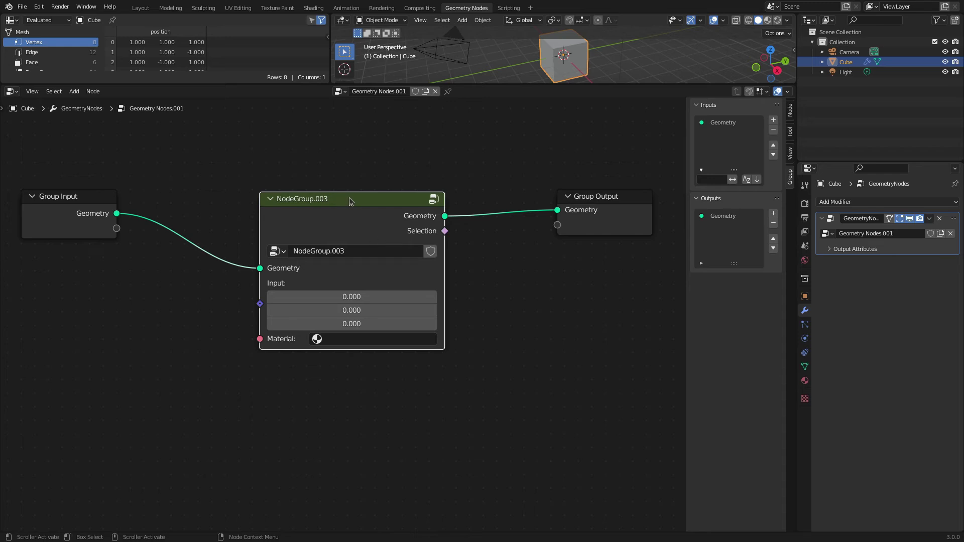
- Inside NodeGroup.003, spread Group Input and Group Output apart and combine Join Geometry and Material Selection into a nested group
key(Tab)
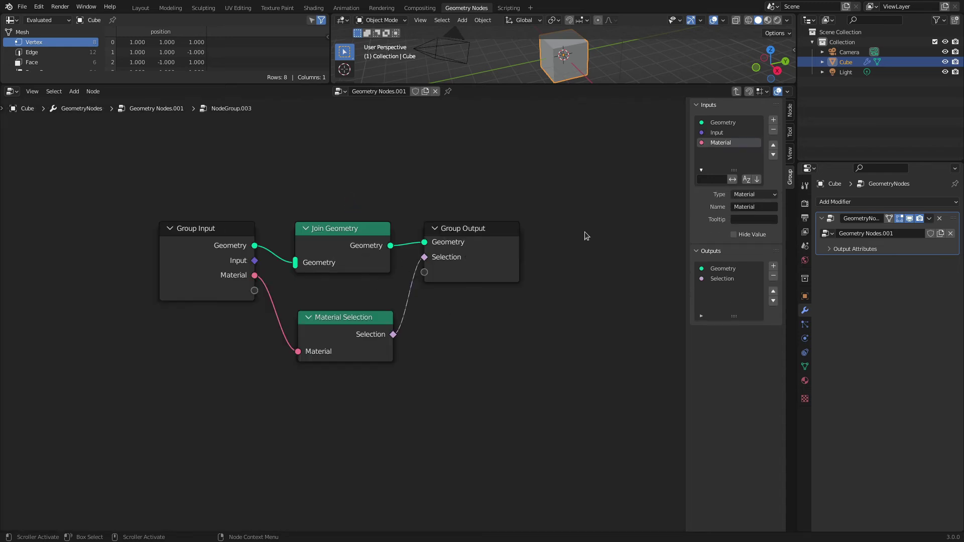
drag(496, 231, 570, 241)
drag(203, 226, 136, 222)
drag(252, 161, 416, 427)
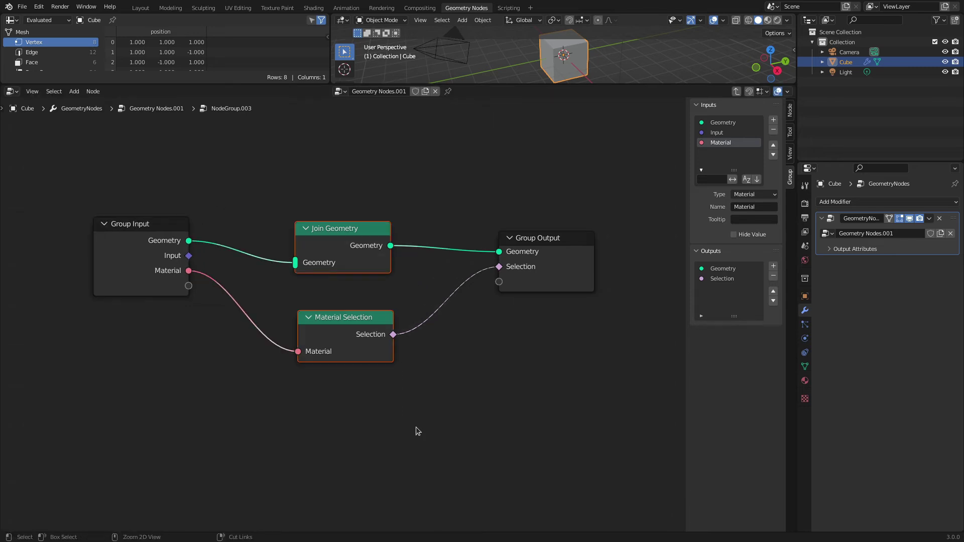
key(ctrl+g)
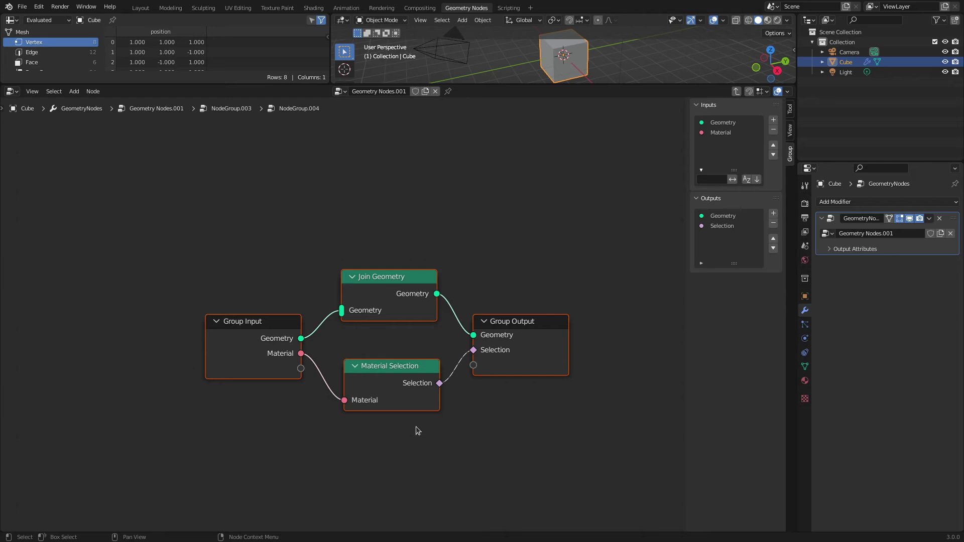
- Inside NodeGroup.004, spread Group Input and Group Output apart and combine Join Geometry and Material Selection into another nested group
click(392, 215)
drag(274, 321, 137, 233)
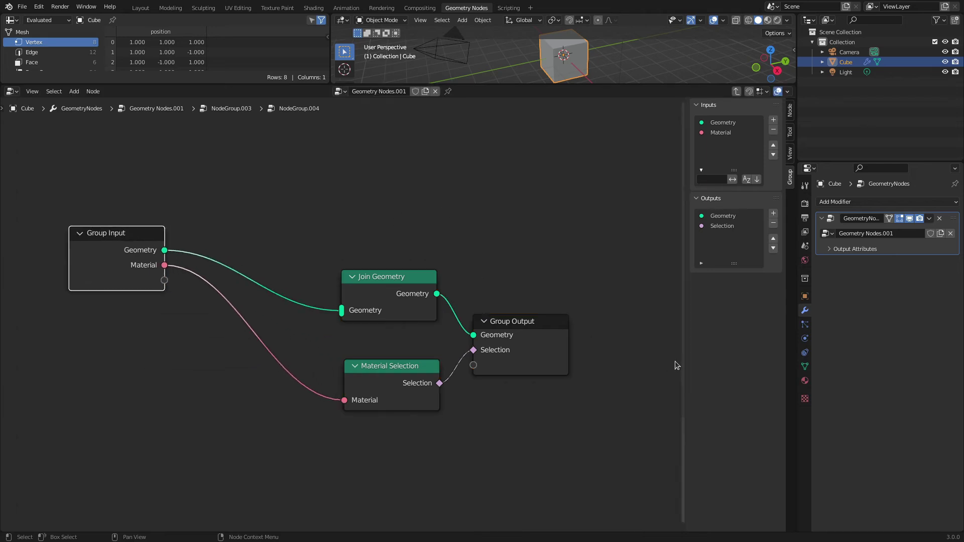
drag(520, 321, 607, 255)
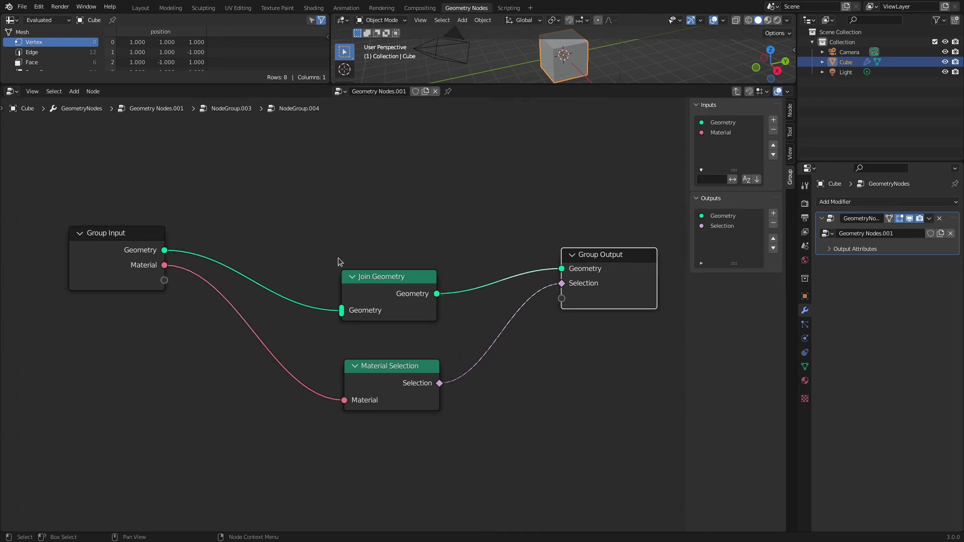
drag(300, 214, 493, 463)
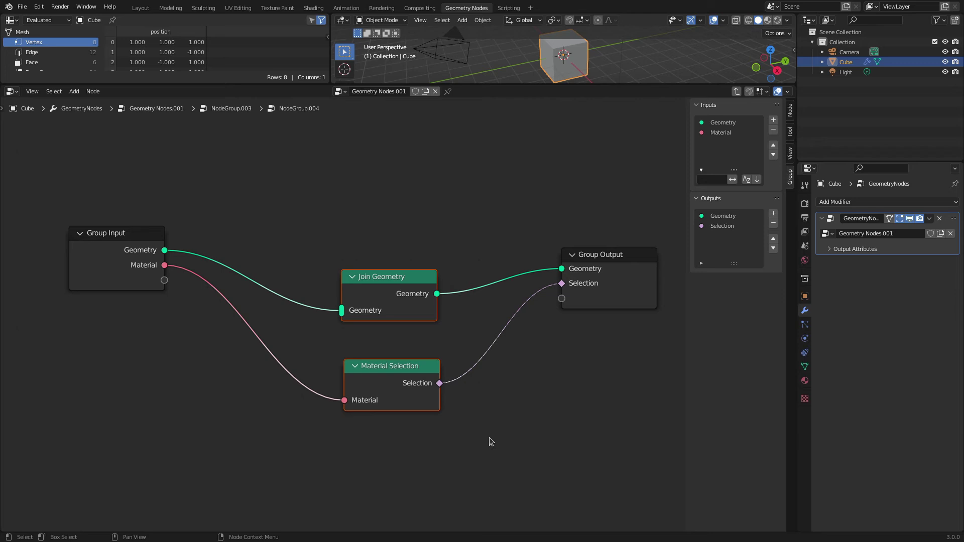
key(ctrl+g)
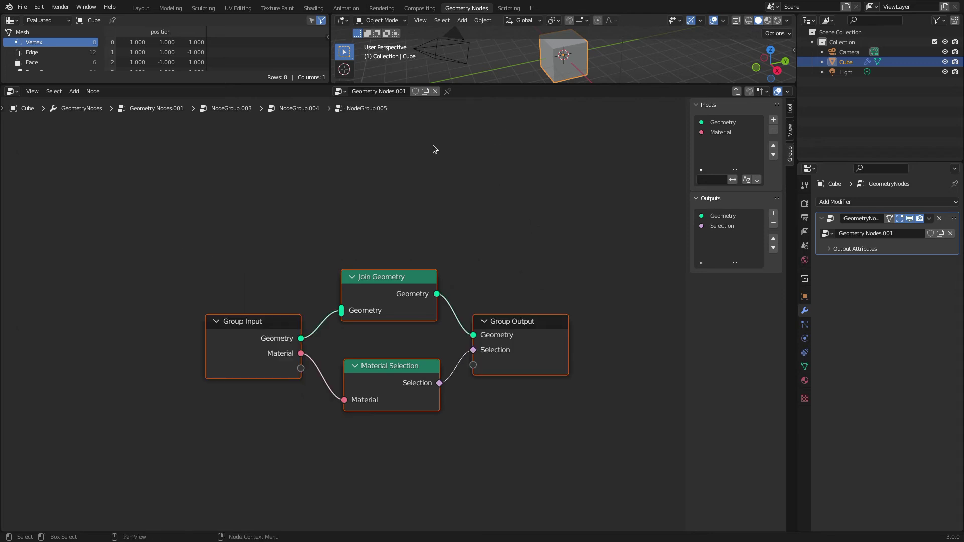
click(455, 220)
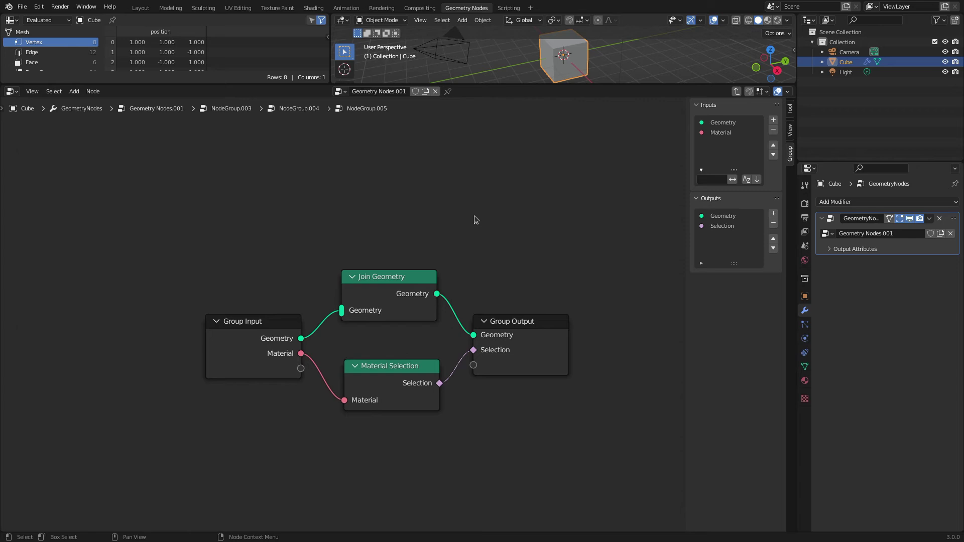
- Step back out of the nested groups to the top-level node tree and examine the NodeGroup.003 node
key(ctrl+Tab)
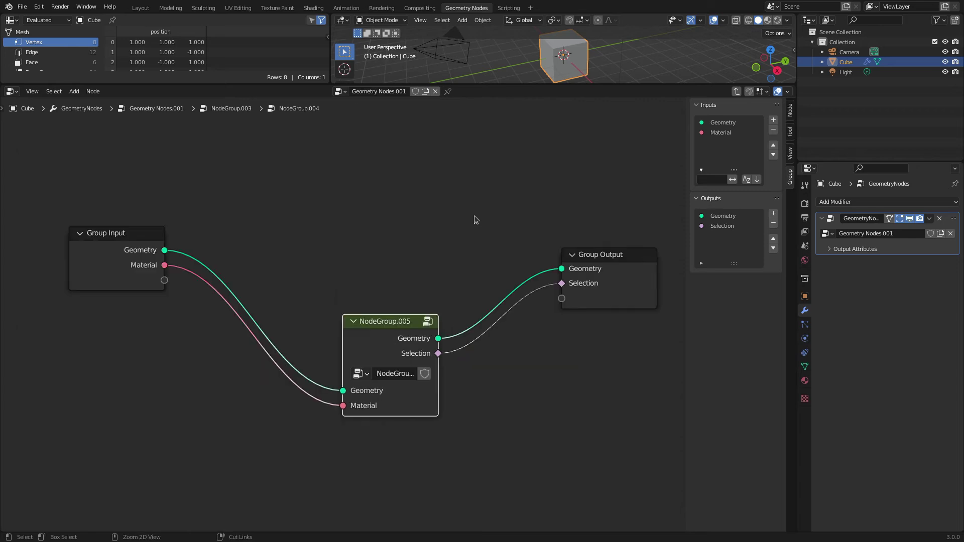
key(ctrl+Tab)
key(ctrl+Tab)
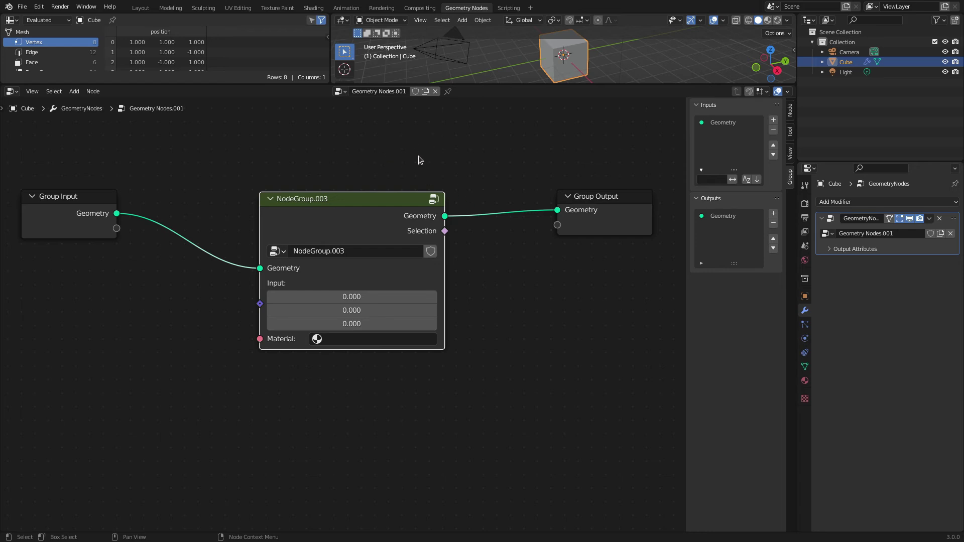
click(500, 345)
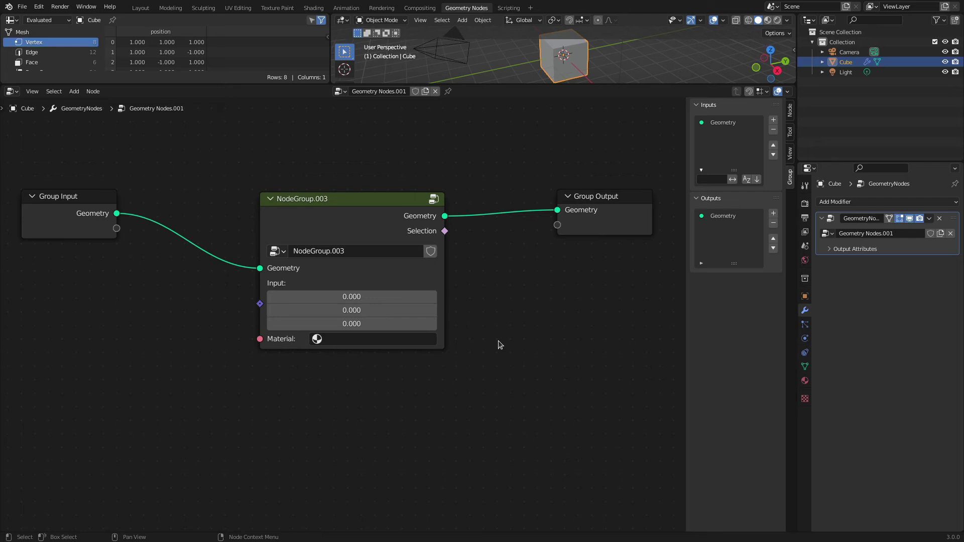
scroll(499, 345, up, 1)
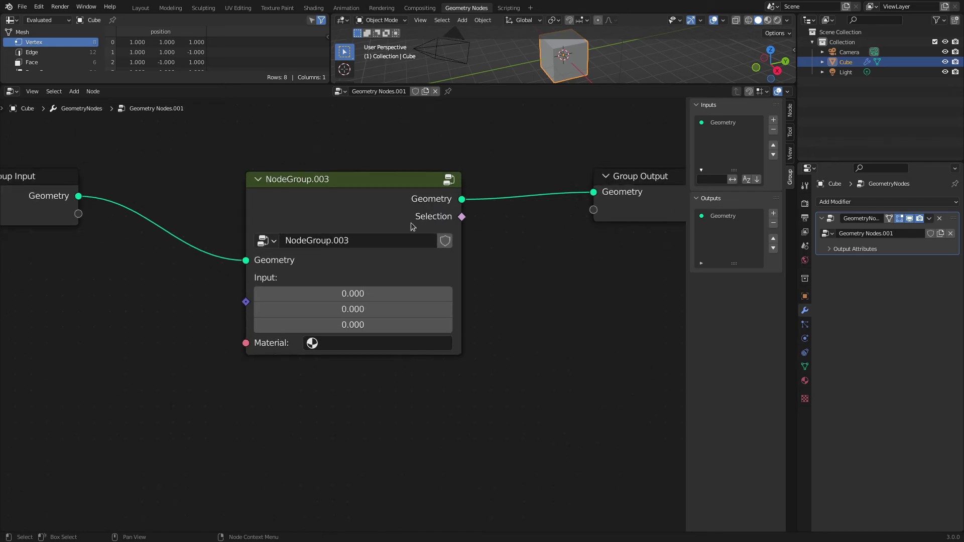
- Enter NodeGroup.003 and its nested groups in turn down to NodeGroup.005 to examine each level, ending inside NodeGroup.004
click(351, 177)
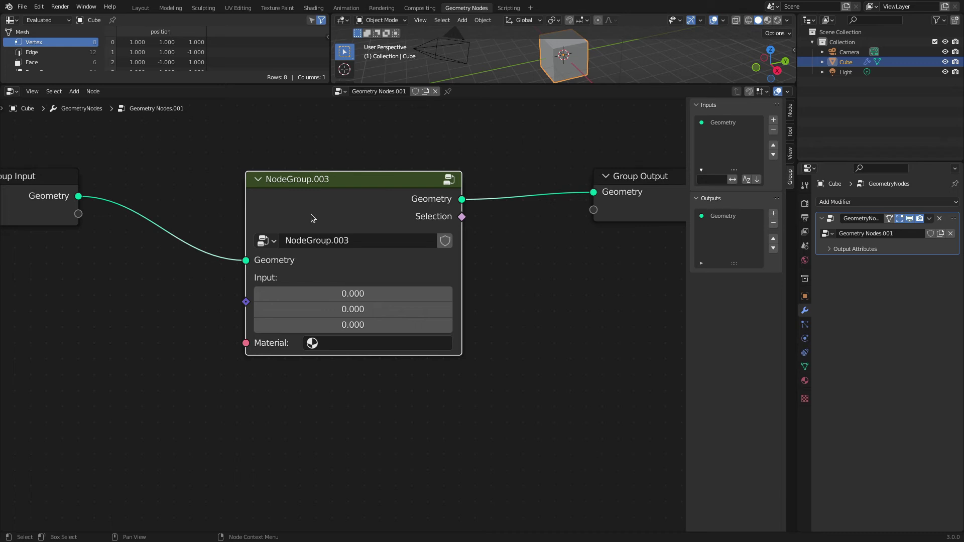
key(Tab)
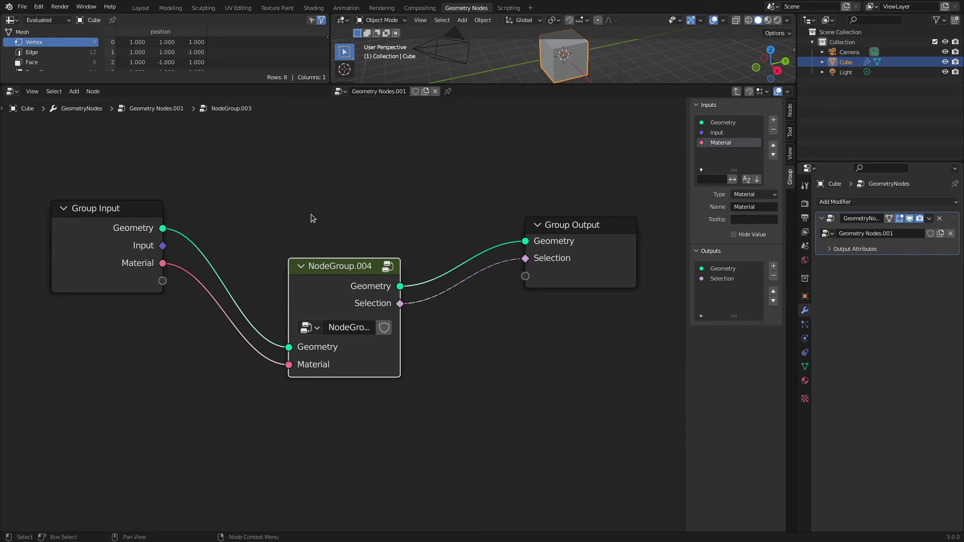
key(Tab)
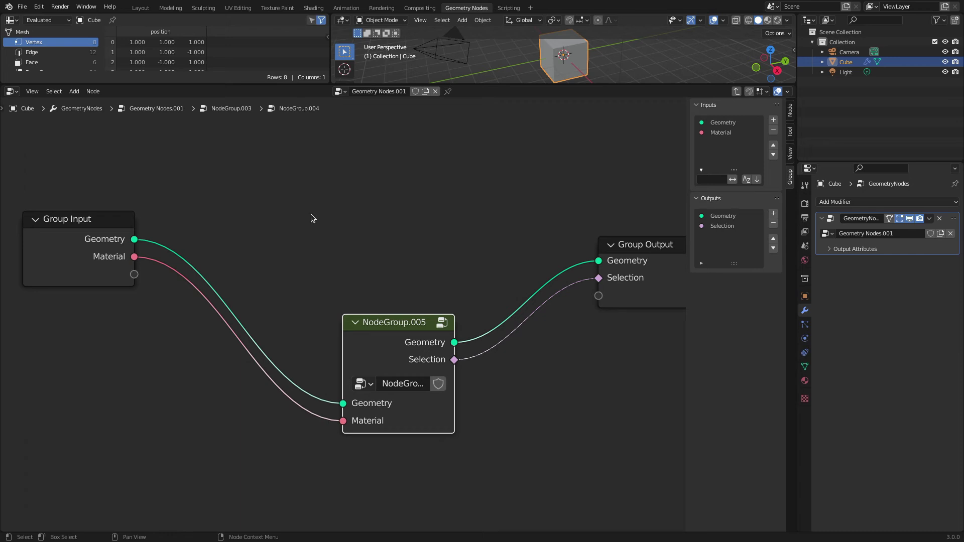
key(Tab)
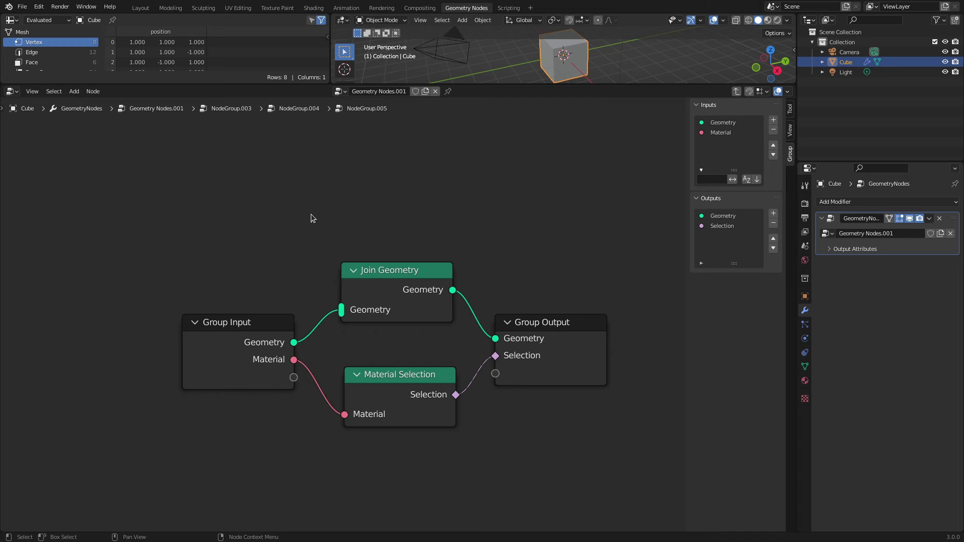
key(Tab)
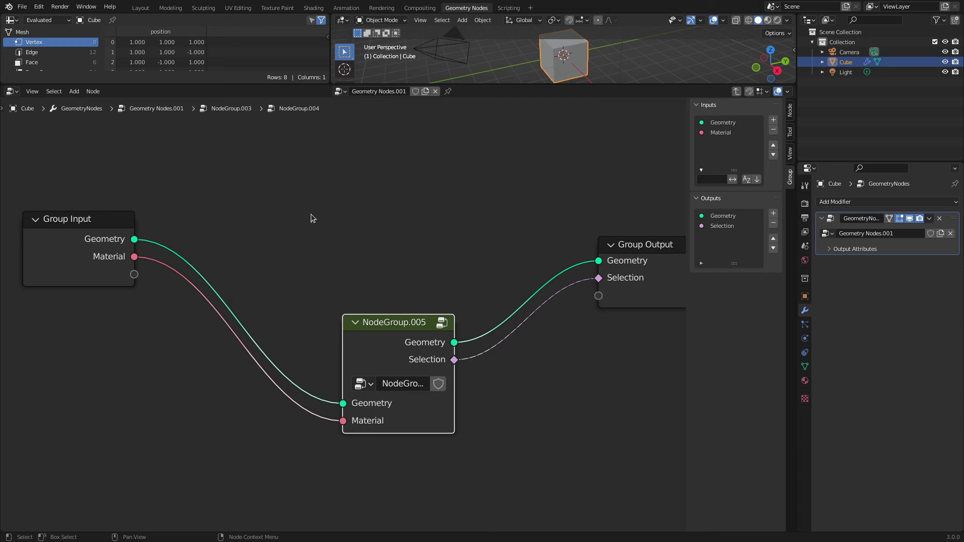
key(Tab)
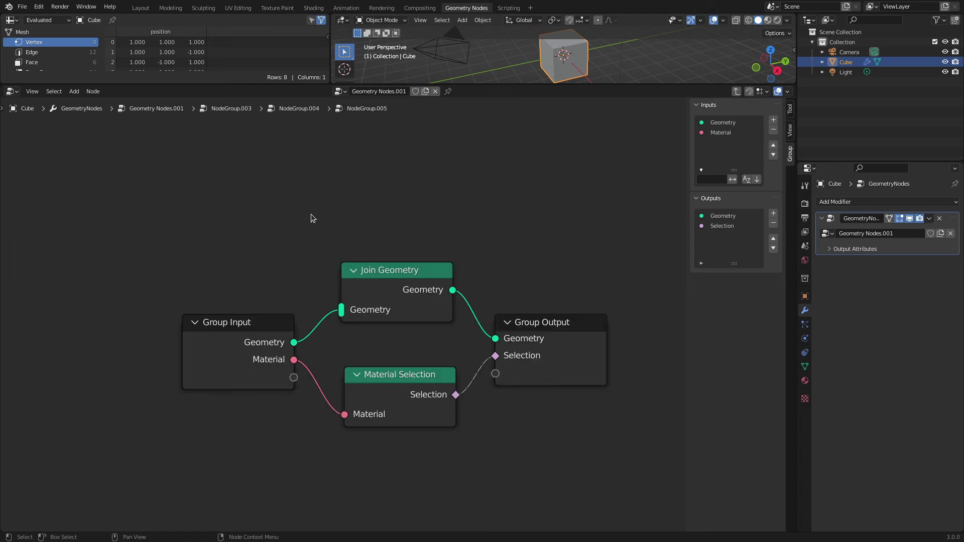
key(Tab)
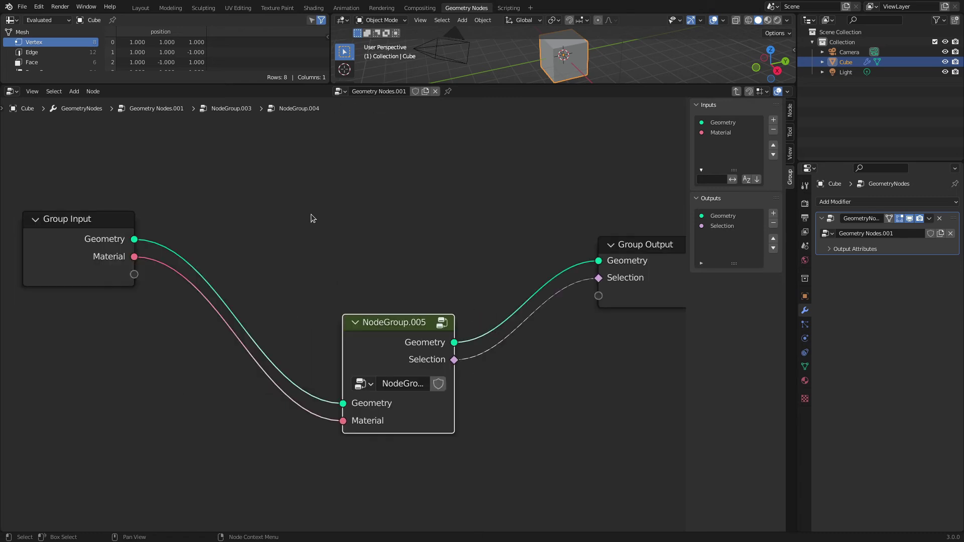
key(Tab)
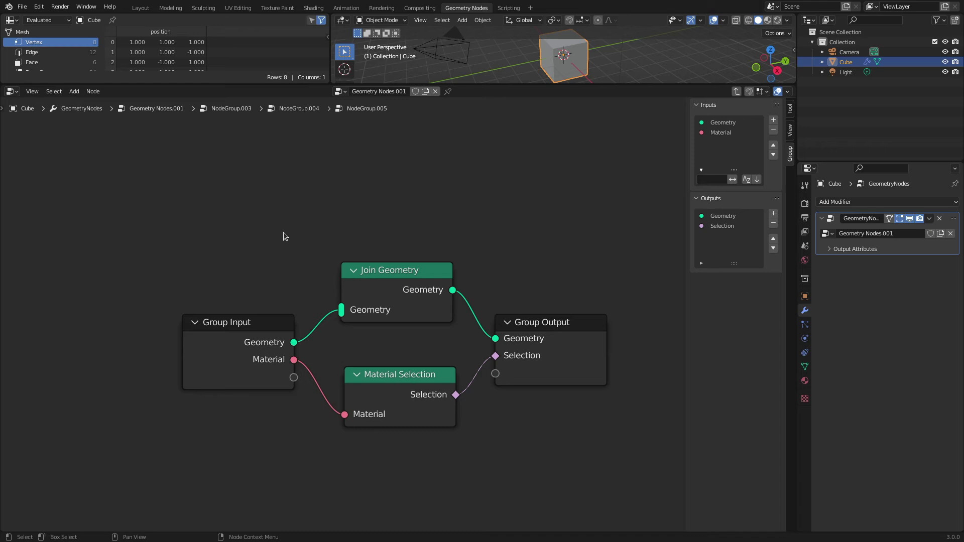
key(Tab)
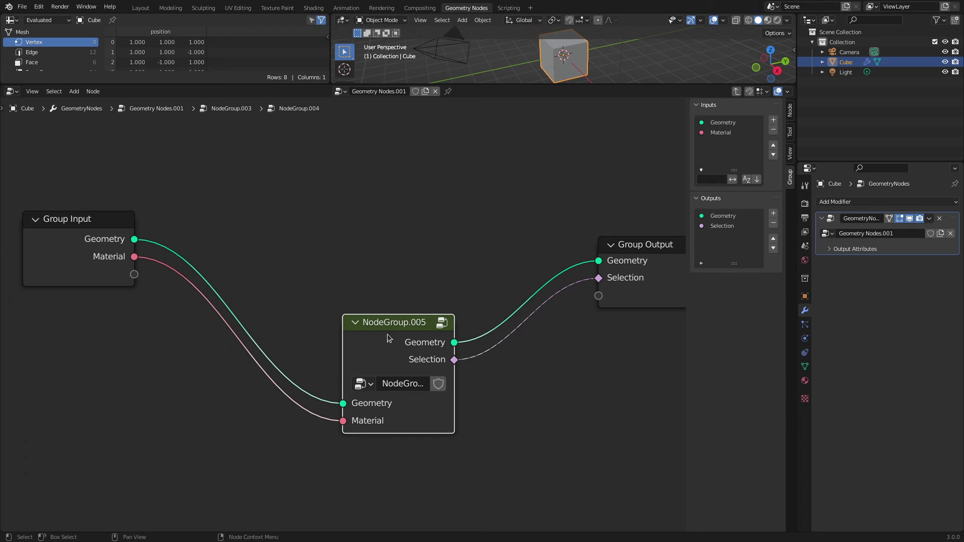
- Delete the NodeGroup.005 node inside NodeGroup.004 and return to the top-level node tree
click(352, 286)
click(391, 324)
key(x)
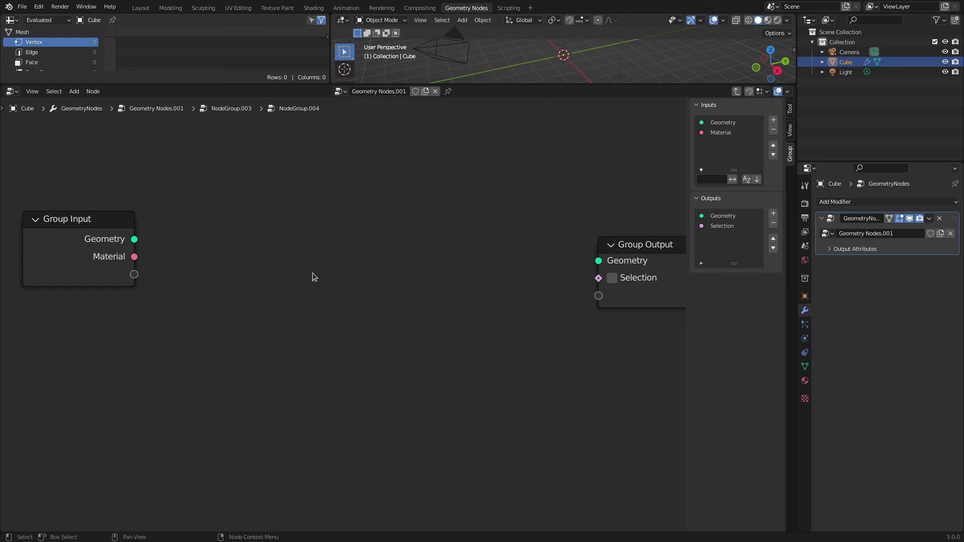
key(Tab)
key(ctrl+Tab)
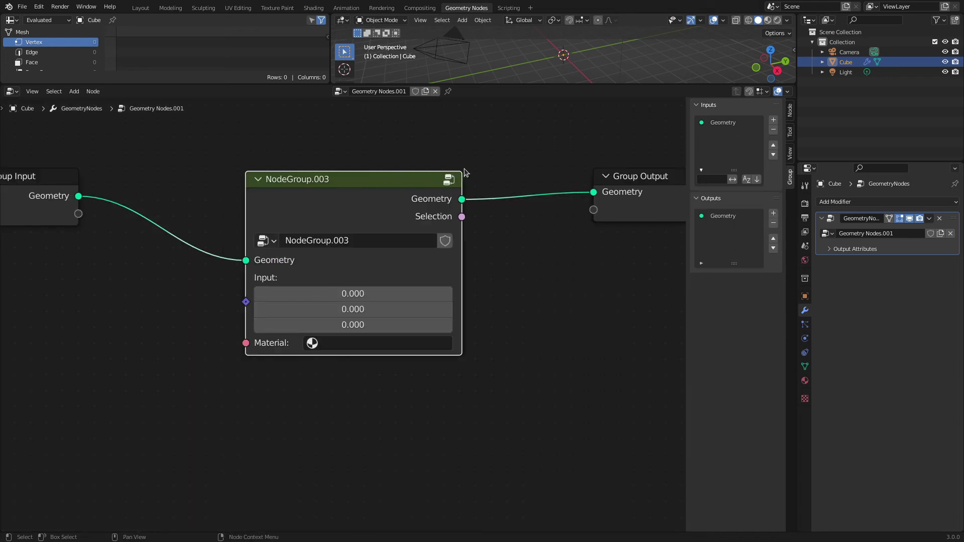
- Enter NodeGroup.003 and delete the nested NodeGroup.004 node
key(Tab)
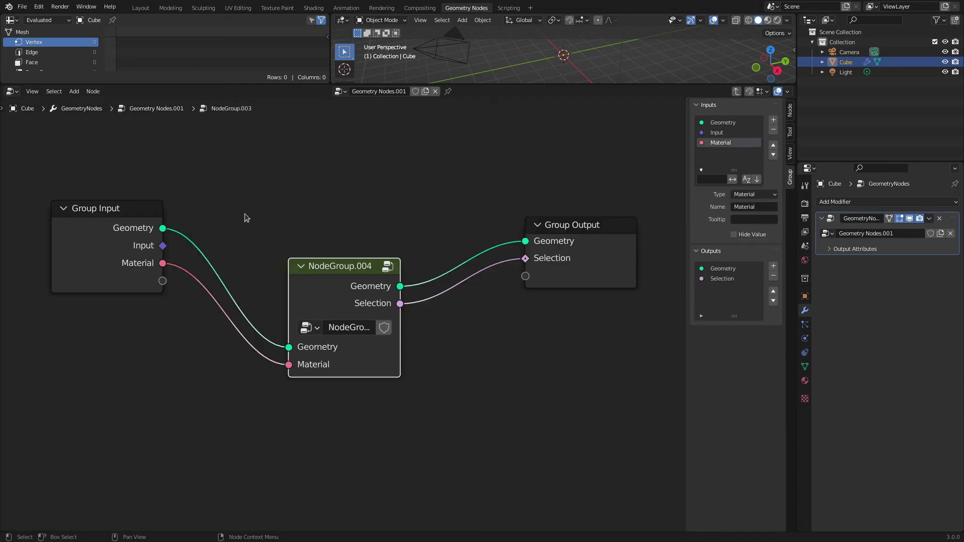
drag(241, 202, 443, 435)
key(Delete)
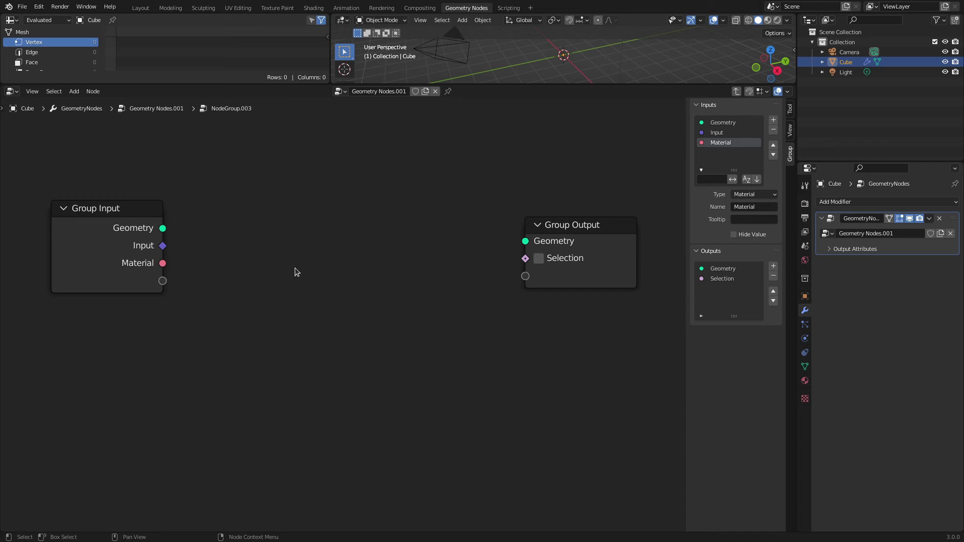
- Add a Join Geometry node inside NodeGroup.003 and connect its Geometry sockets between Group Input and Group Output
key(shift+a)
mouse_move(295, 272)
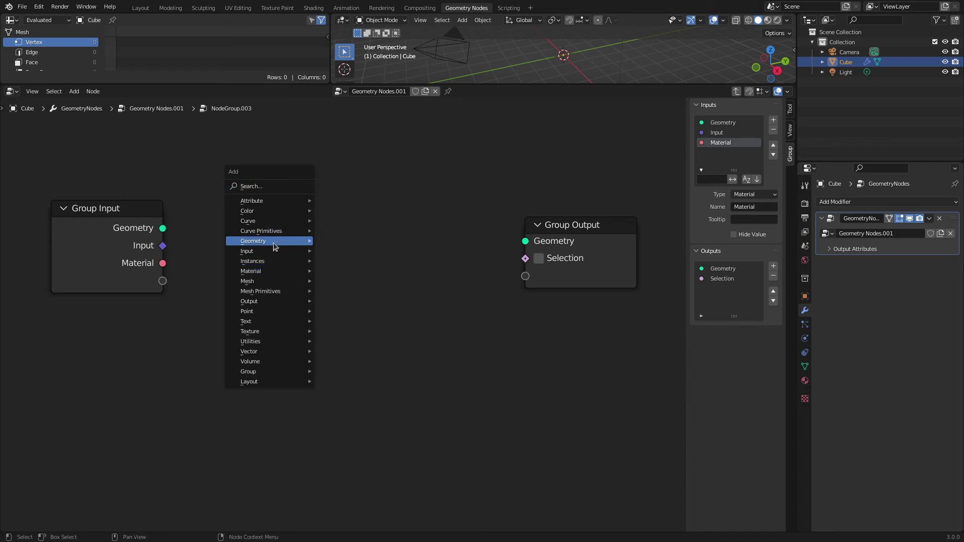
mouse_move(289, 248)
click(348, 280)
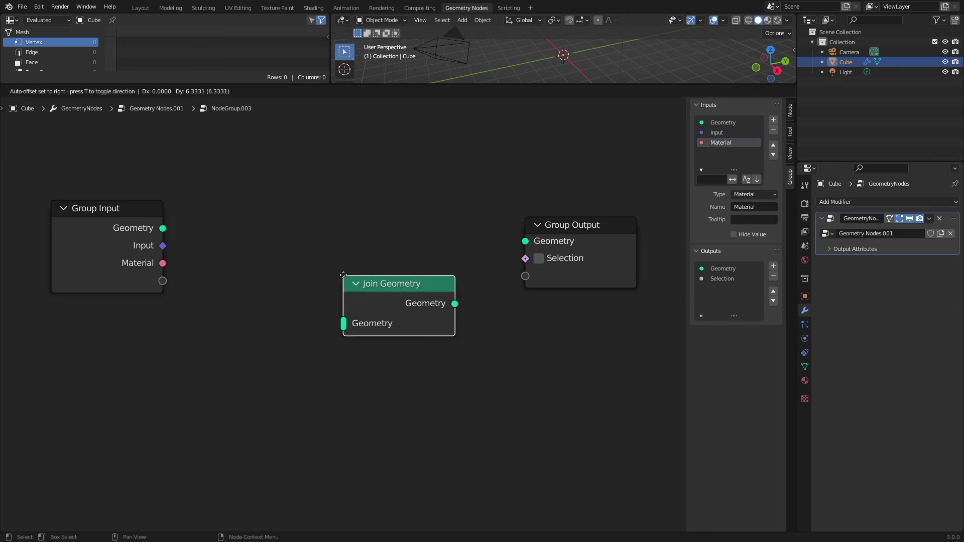
click(318, 241)
drag(162, 228, 322, 292)
drag(425, 268, 525, 242)
click(456, 348)
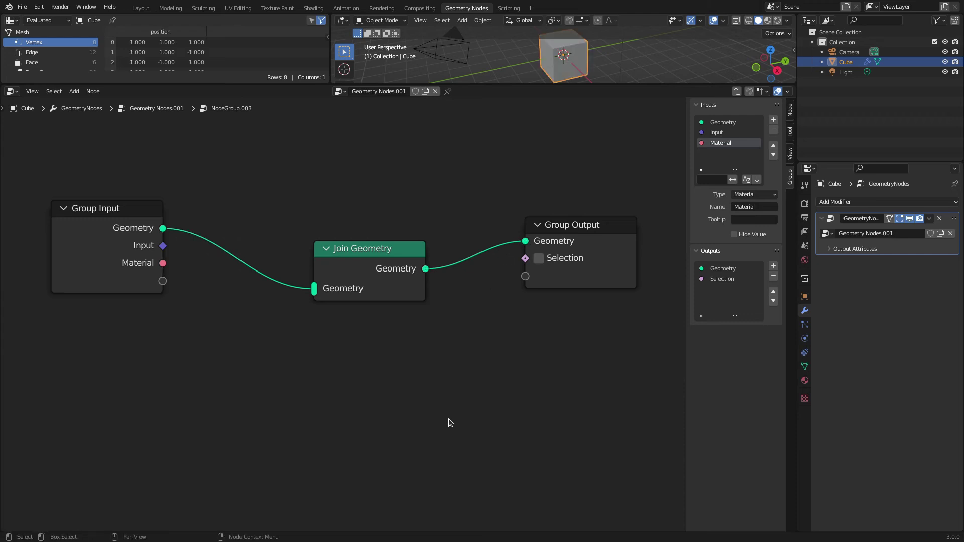
- Switch between the top-level tree and the inside of NodeGroup.003 to compare them, ending at the top level
key(Tab)
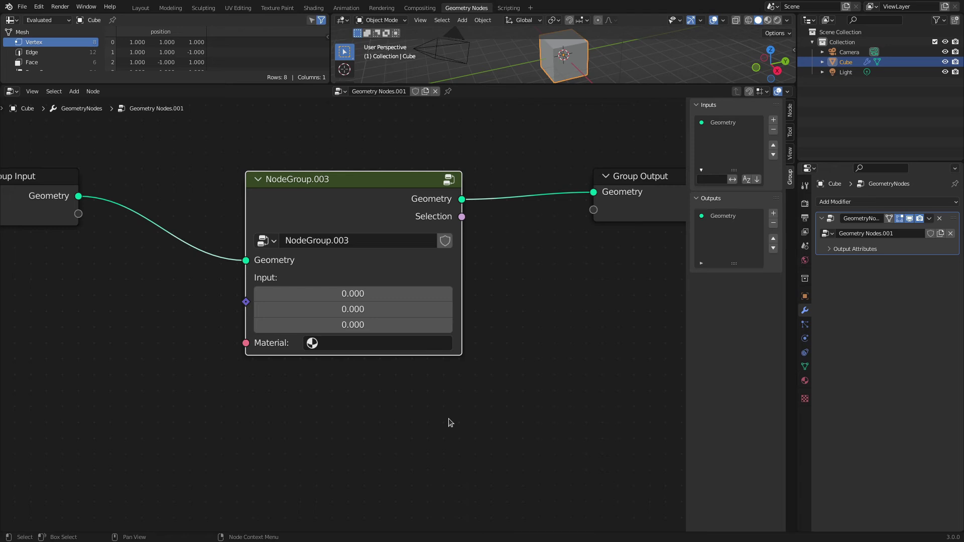
key(Tab)
key(Tab)
key(Tab)
key(Tab)
- Show the properties of the NodeGroup.003 node, collapse the node and expand it again
click(790, 109)
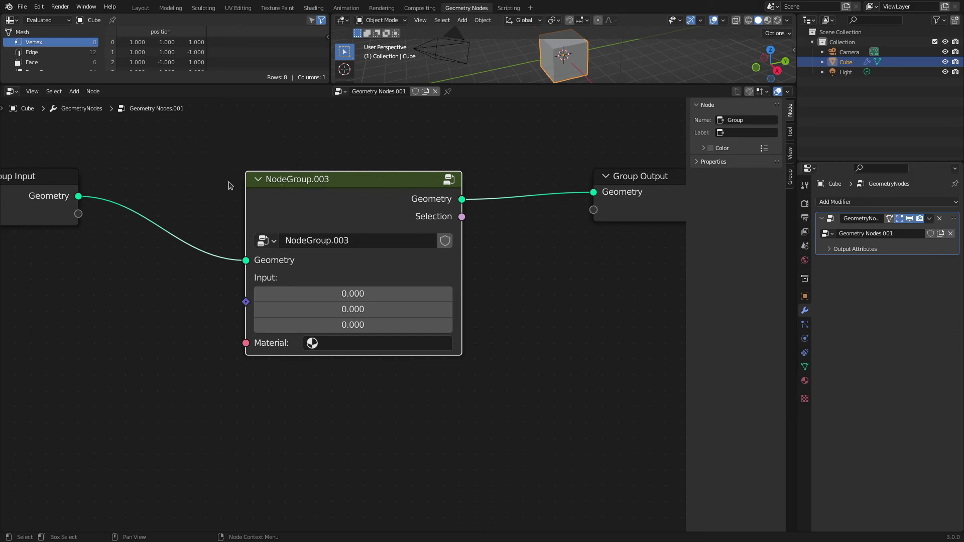
click(259, 180)
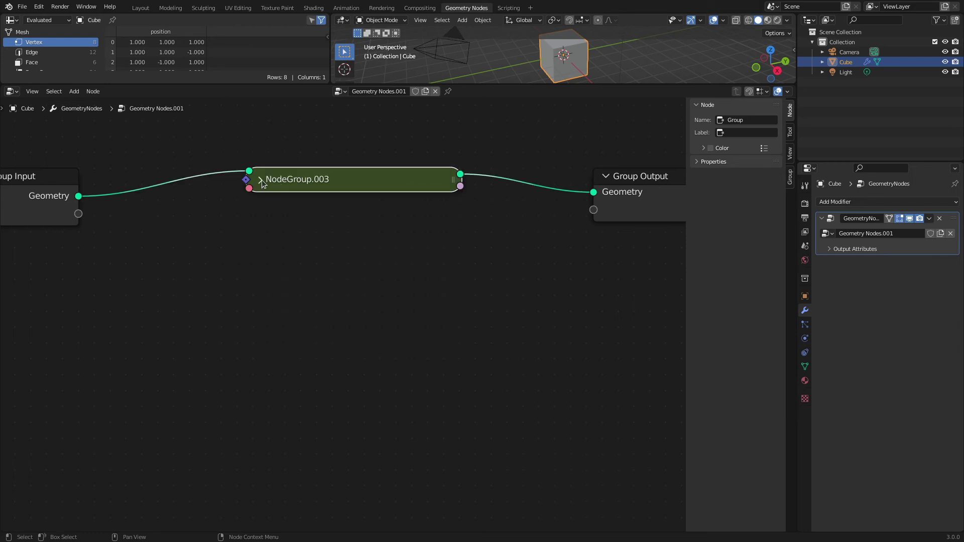
click(260, 180)
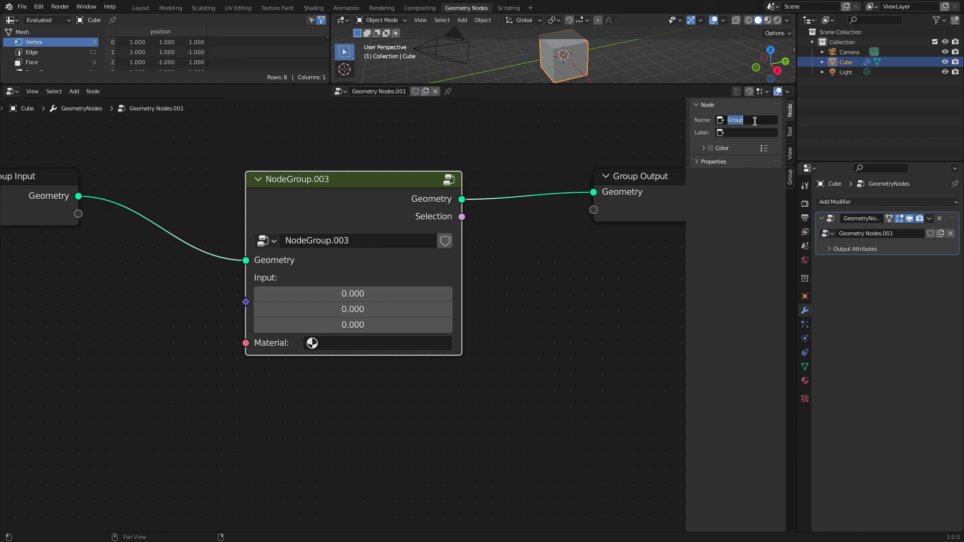
- Set both the name and the label of the NodeGroup.003 node to "G mynode"
text(M)
key(ctrl+a)
text(G)
text(mynode)
key(ctrl+a)
key(ctrl+c)
key(Tab)
key(ctrl+v)
click(755, 121)
key(Escape)
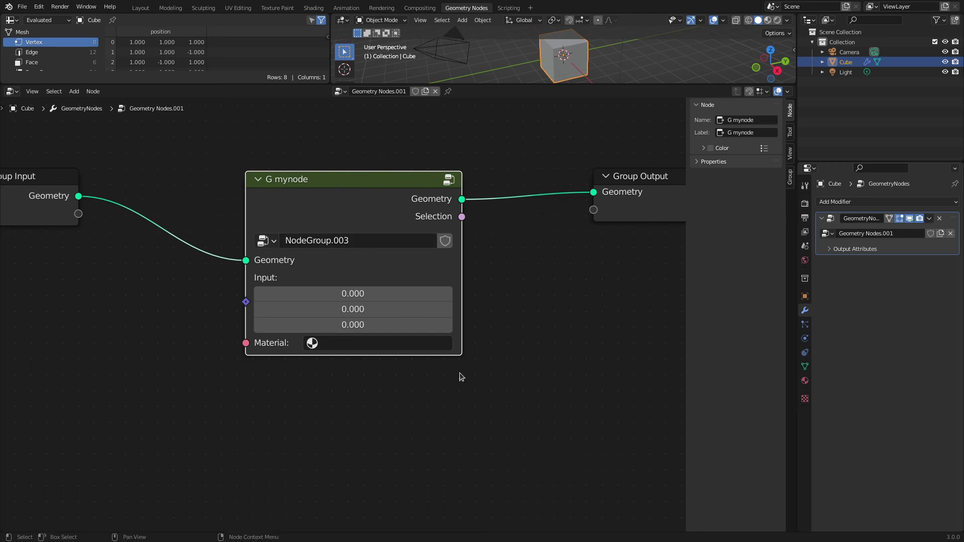
- Ungroup the G mynode node in the top-level node tree
key(ctrl)
key(ctrl+z)
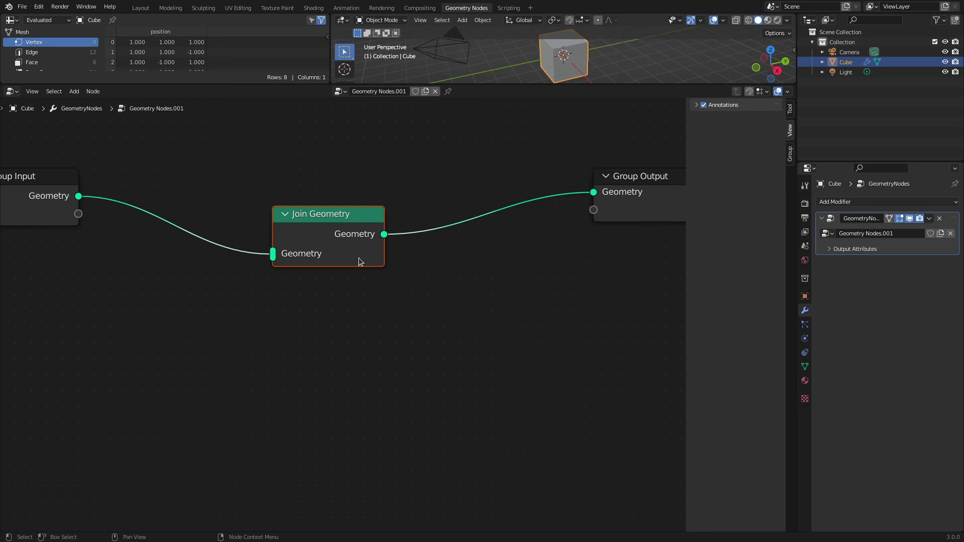
- Duplicate the Join Geometry node twice, inserting both copies into the chain between the original and the Group Output
click(306, 215)
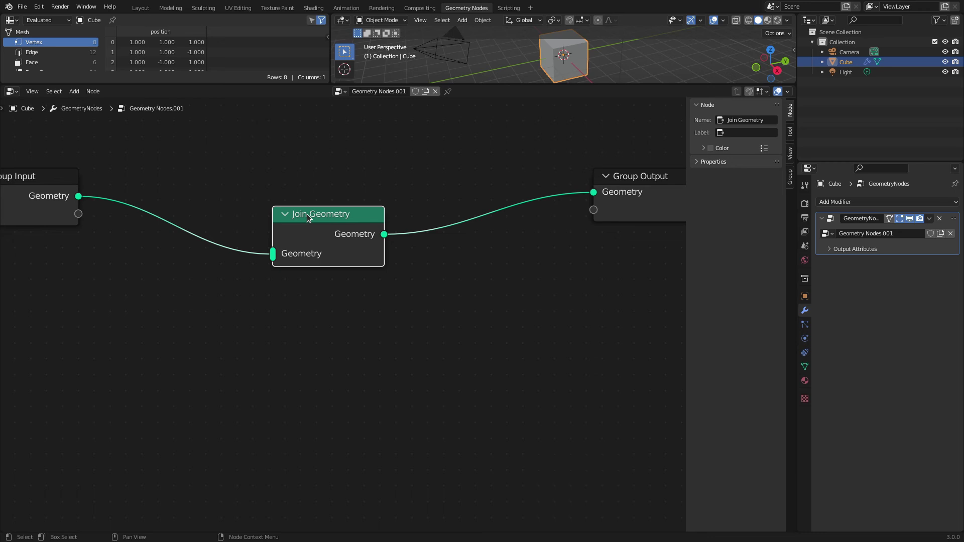
key(shift+d)
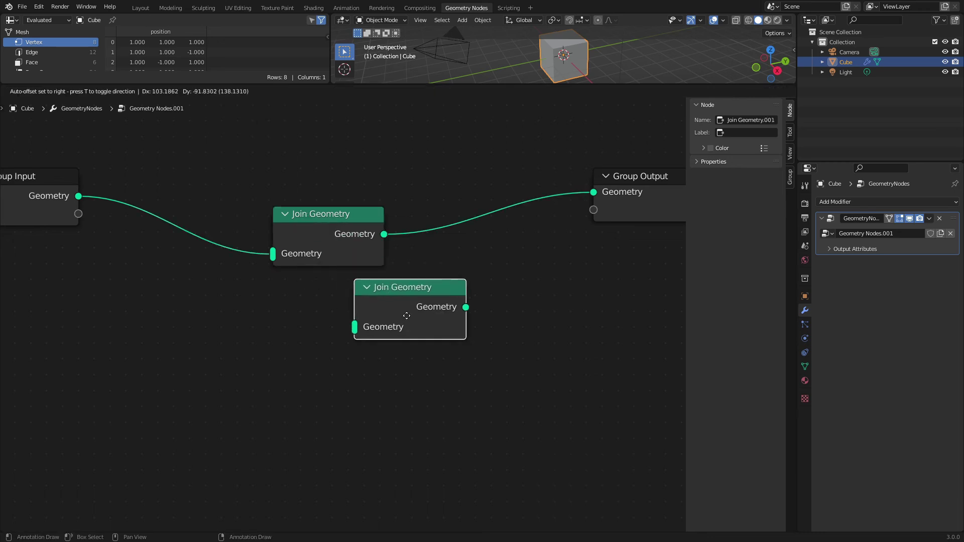
click(453, 214)
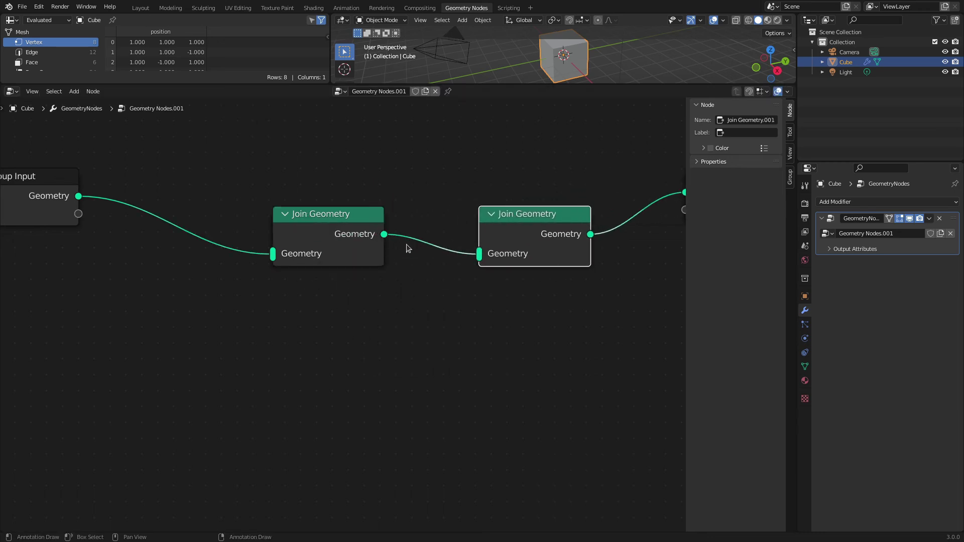
key(shift+d)
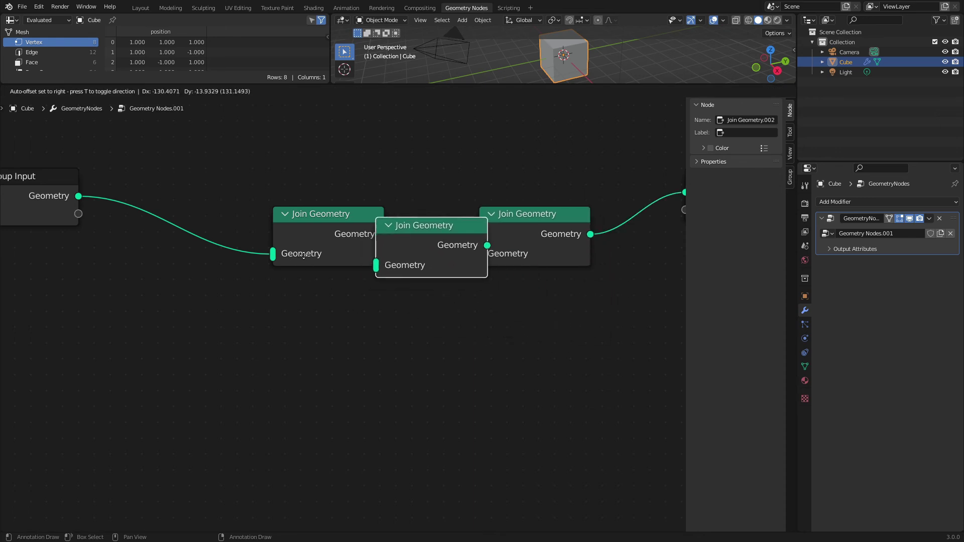
key(Escape)
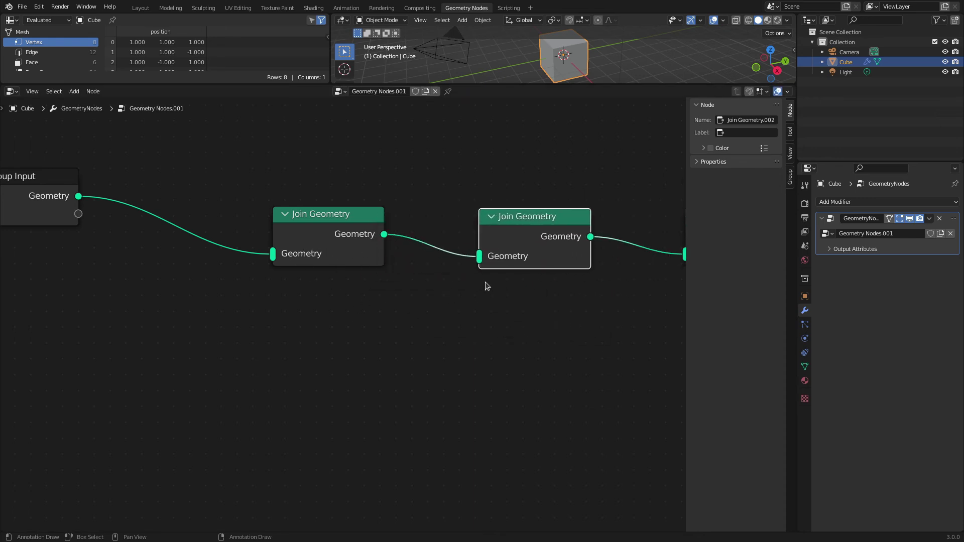
- Combine the three Join Geometry nodes into a new node group and return to the top-level tree
ctrl+scroll(363, 291, down, 1)
ctrl+scroll(435, 314, down, 1)
scroll(431, 315, down, 1)
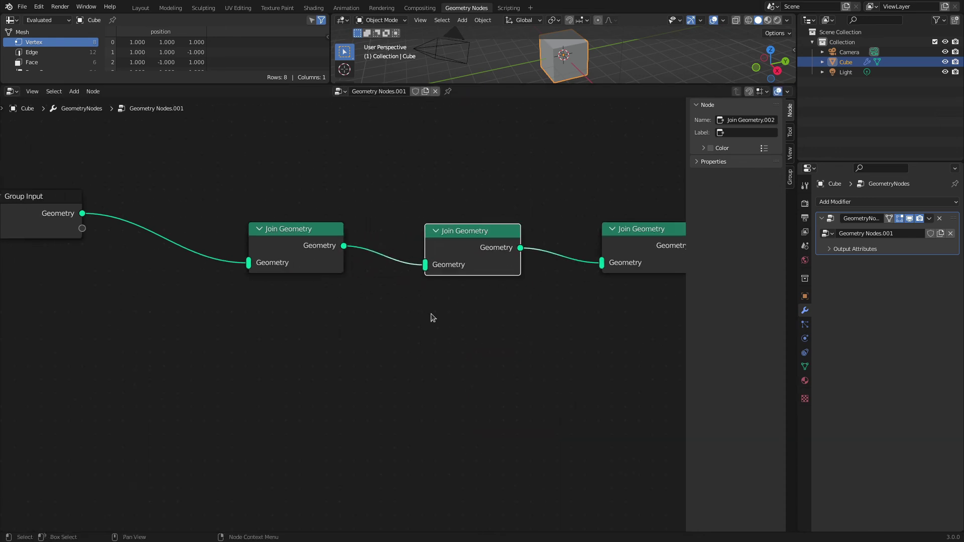
scroll(431, 314, down, 1)
ctrl+scroll(323, 301, down, 1)
ctrl+scroll(305, 295, down, 1)
scroll(261, 308, down, 3)
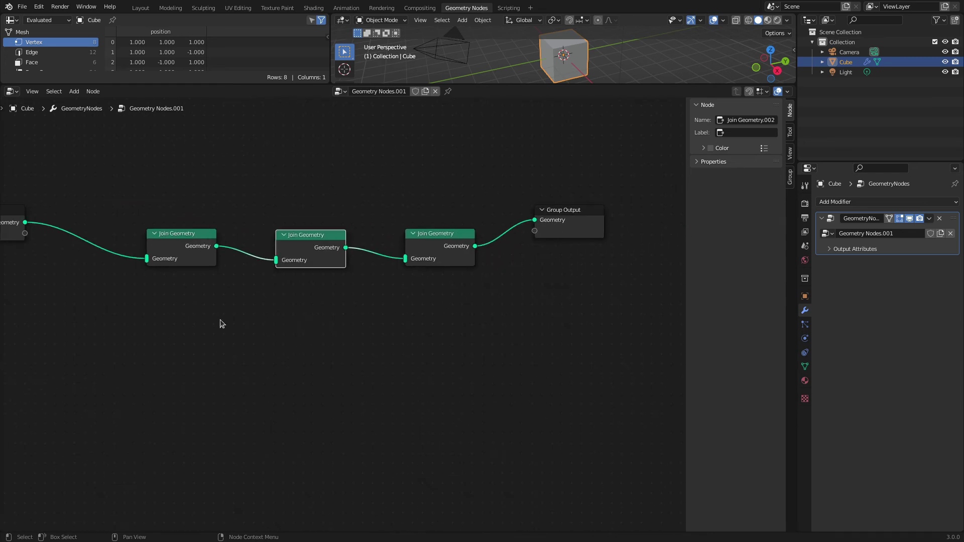
middle_drag(220, 323, 250, 308)
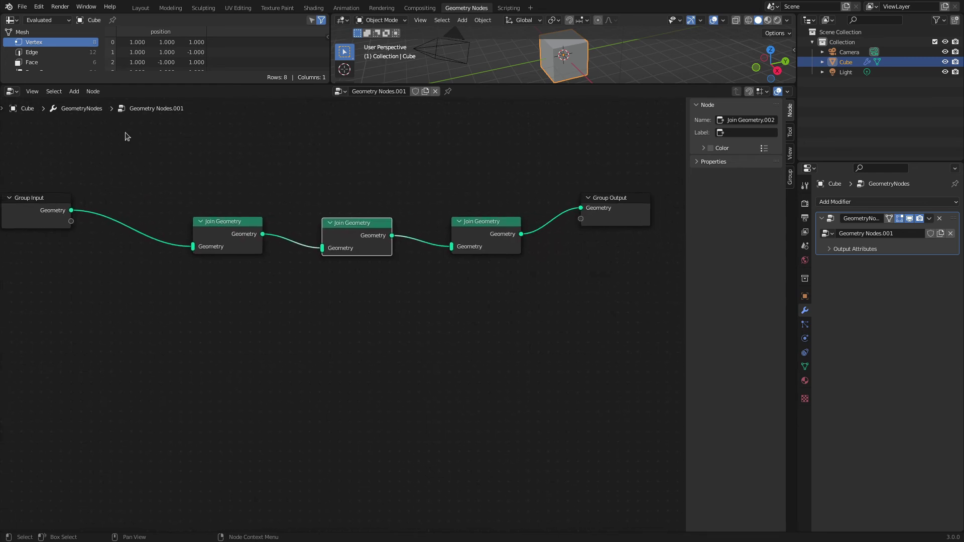
drag(144, 137, 536, 379)
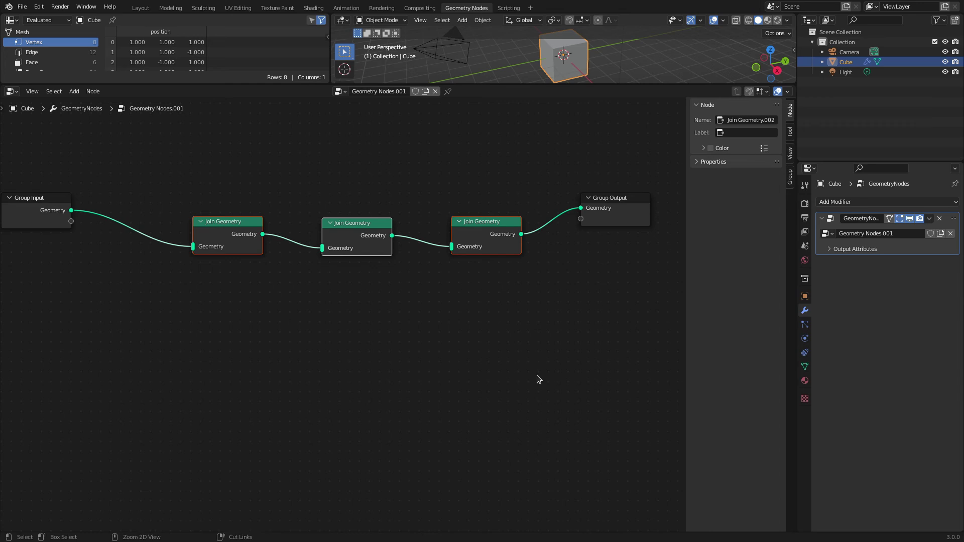
key(ctrl+g)
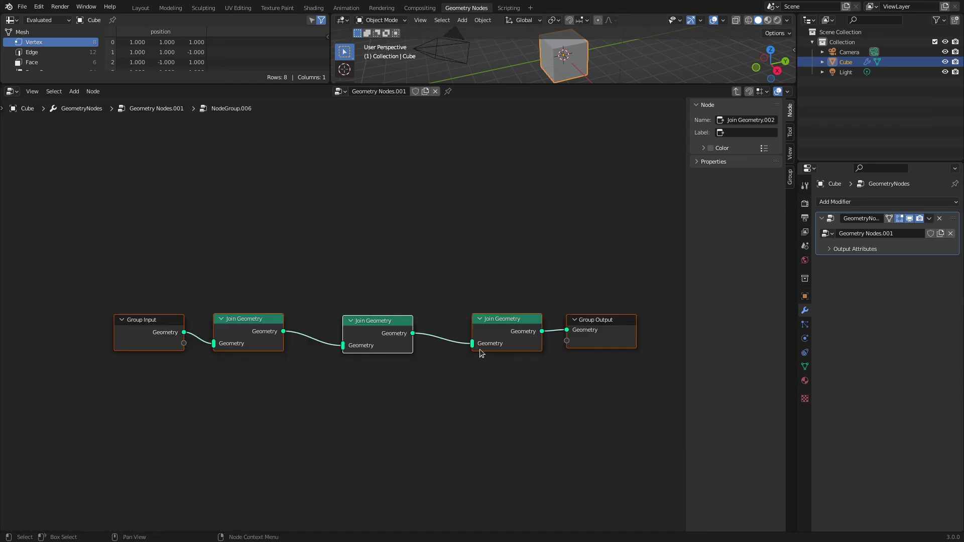
key(Tab)
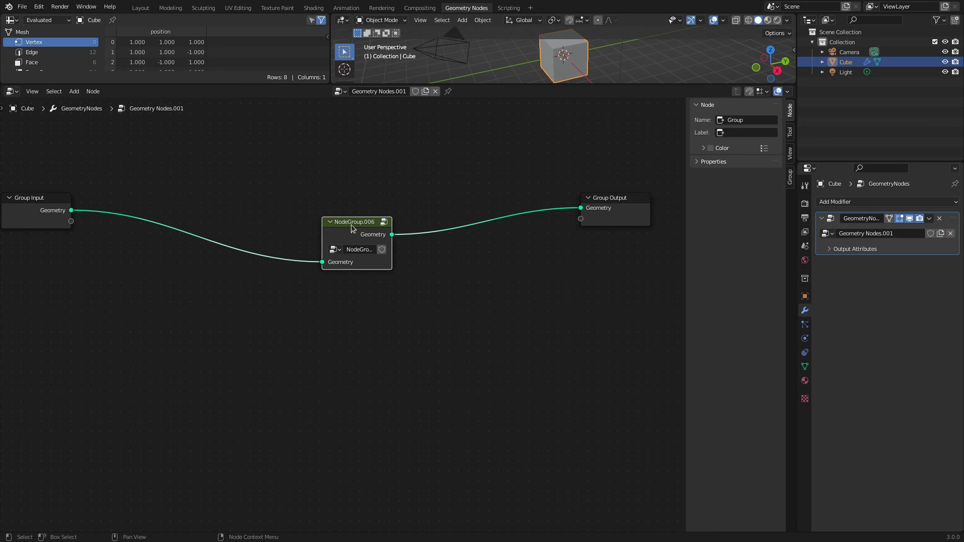
- Ungroup the new node group, regroup its three Join Geometry nodes and return to the top-level tree
key(ctrl+alt+g)
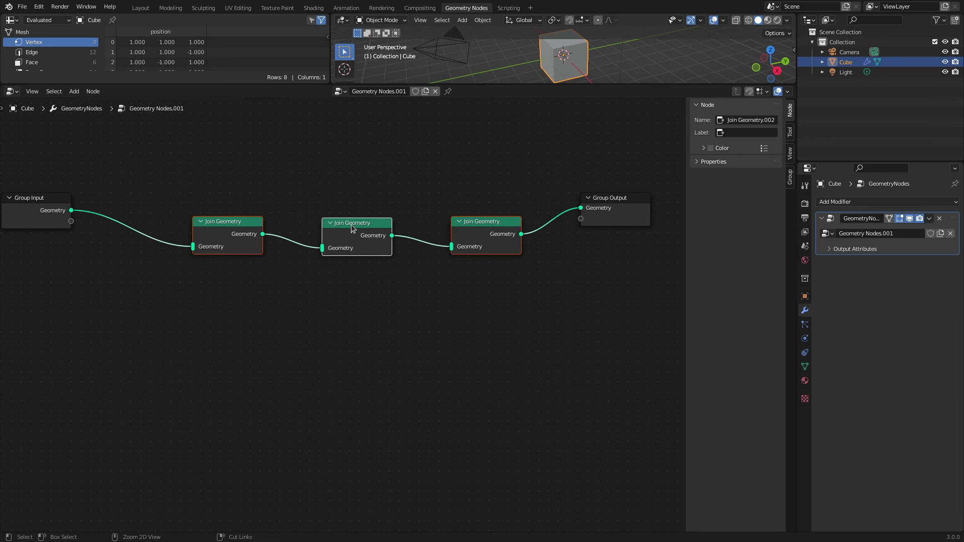
key(ctrl+g)
key(Tab)
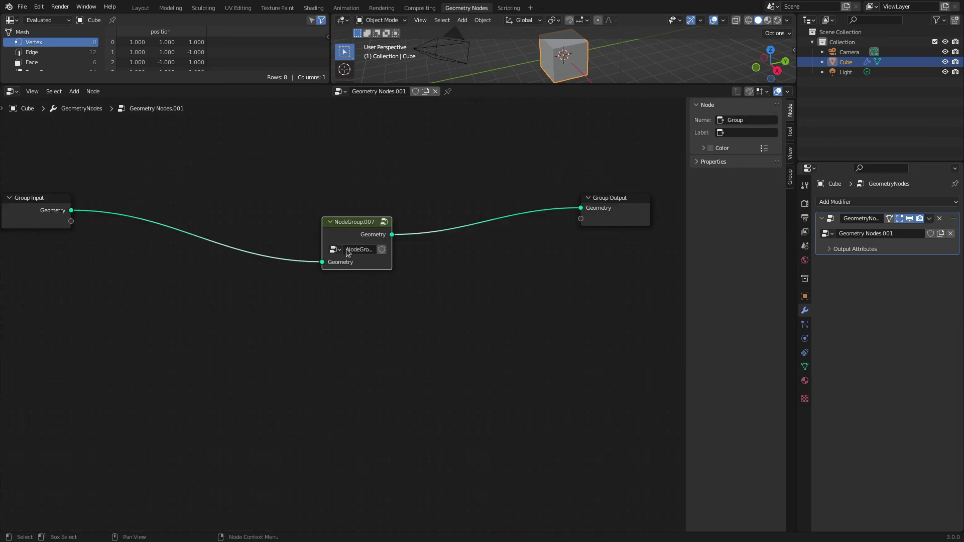
- Enter NodeGroup.007 and separate its last Join Geometry node into the parent tree with the Copy option
click(366, 226)
click(392, 228)
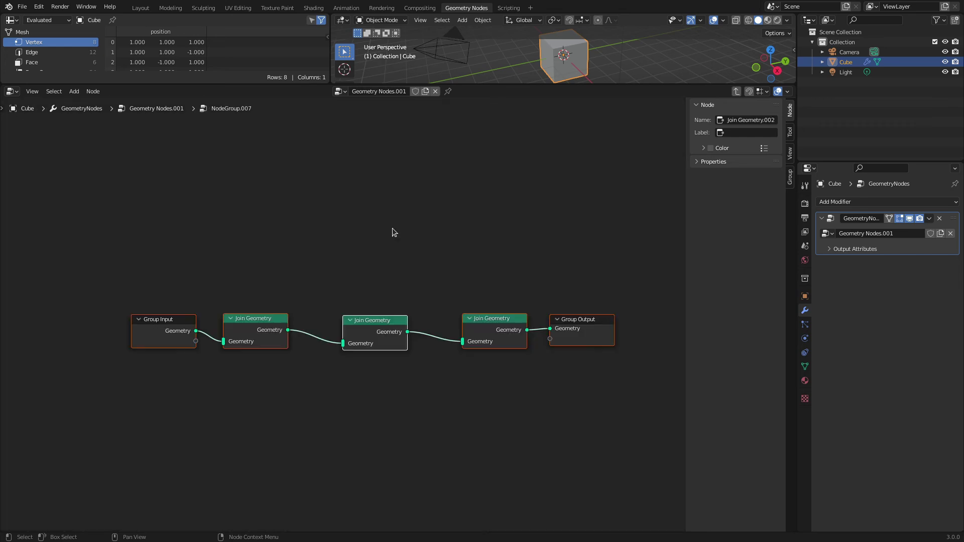
click(408, 247)
key(Home)
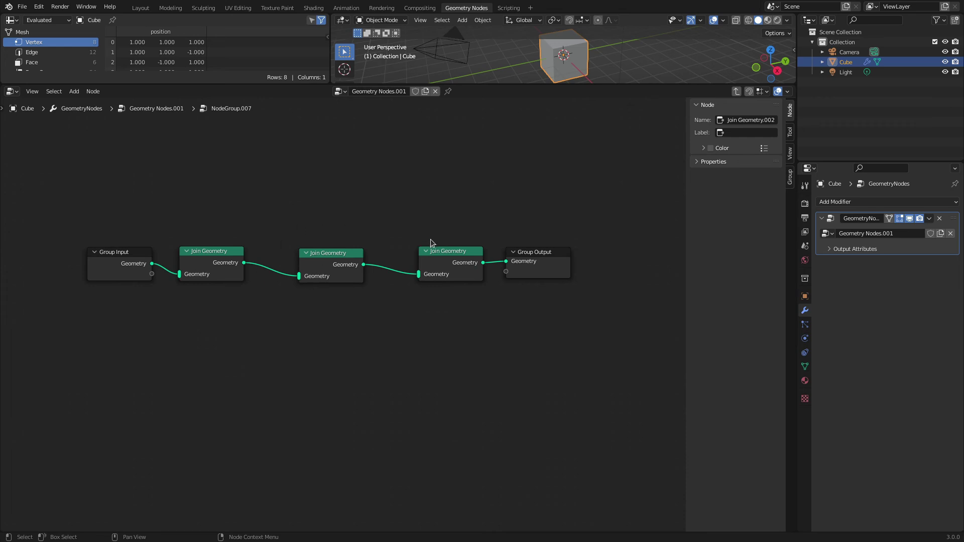
click(452, 252)
key(p)
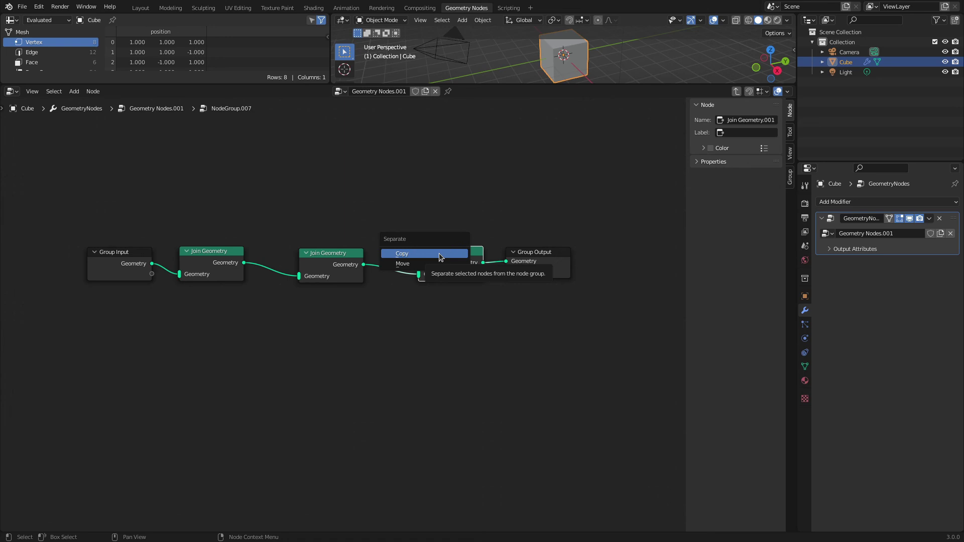
click(439, 254)
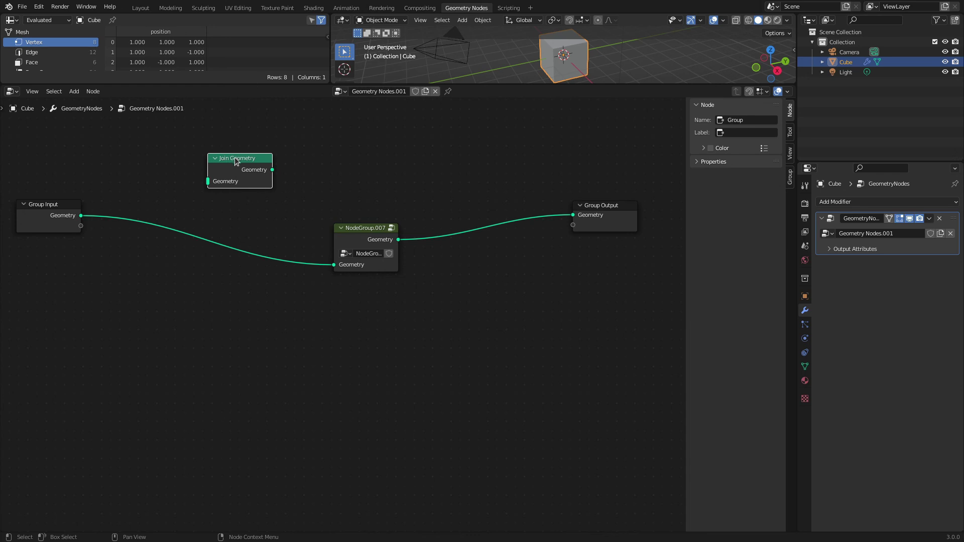
- Move the separated Join Geometry copy aside in the top-level tree and delete it
key(g)
click(297, 159)
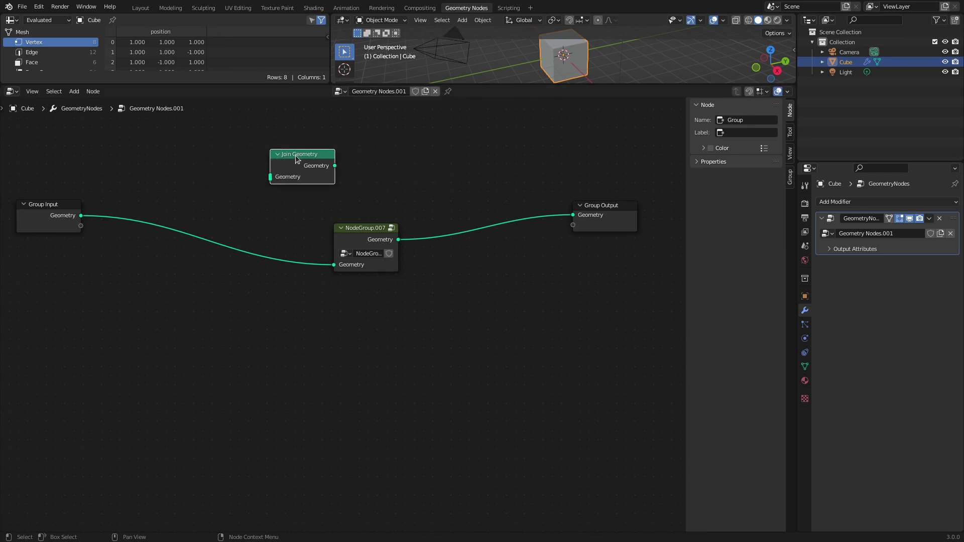
key(x)
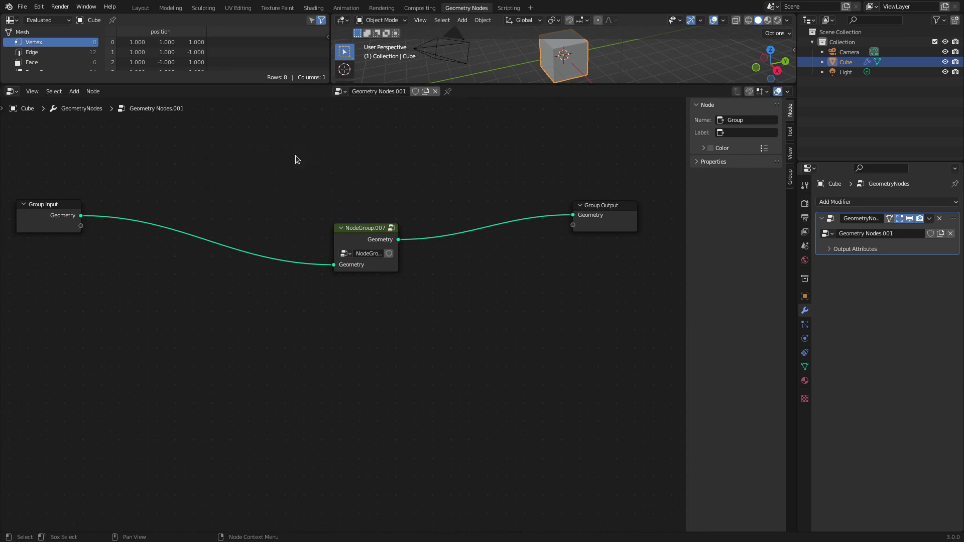
- Separate the last Join Geometry node out of NodeGroup.007 with the Move option and reposition it above the top-level chain
click(389, 227)
key(Tab)
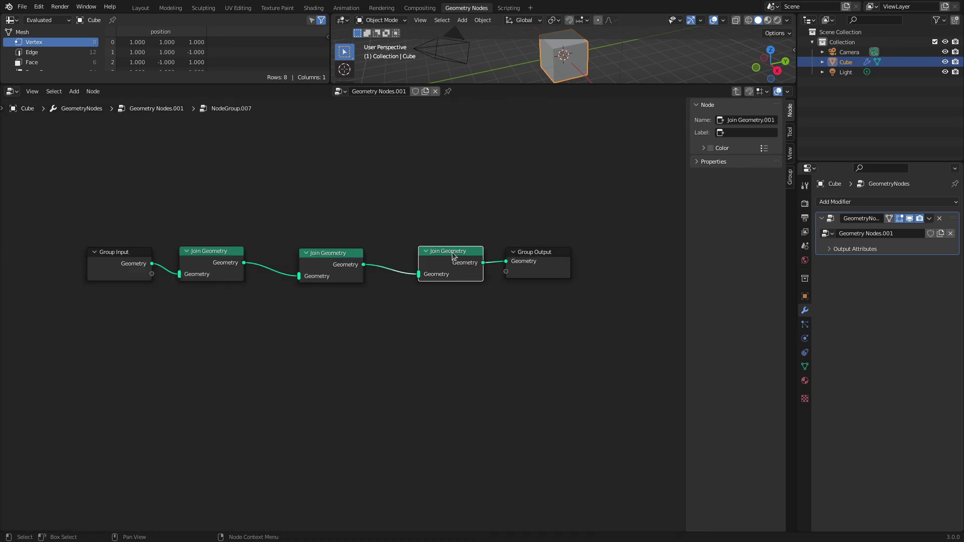
key(p)
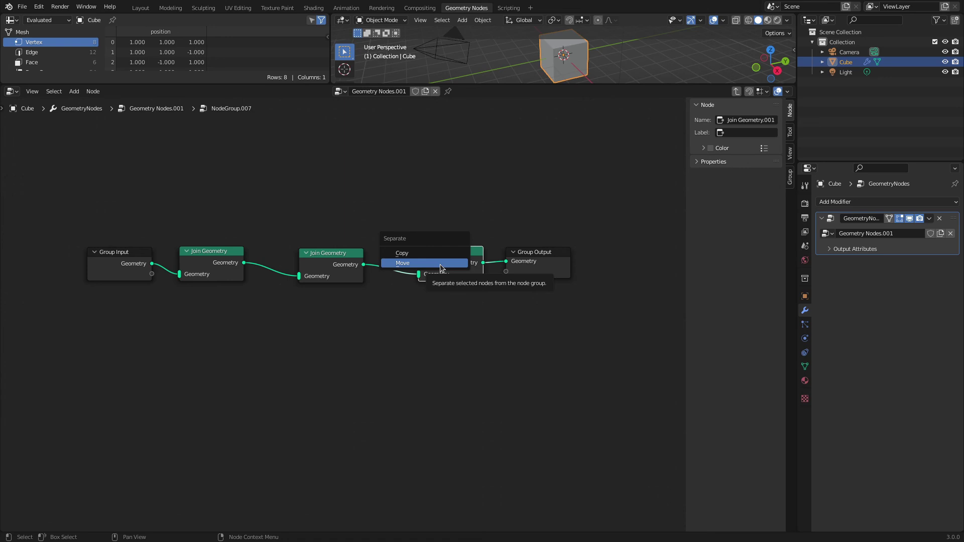
click(441, 264)
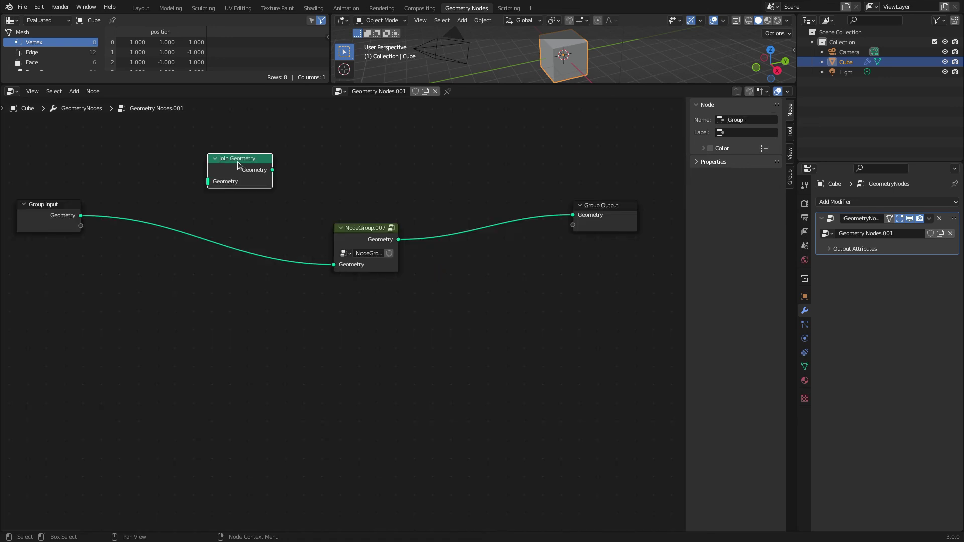
drag(236, 157, 263, 157)
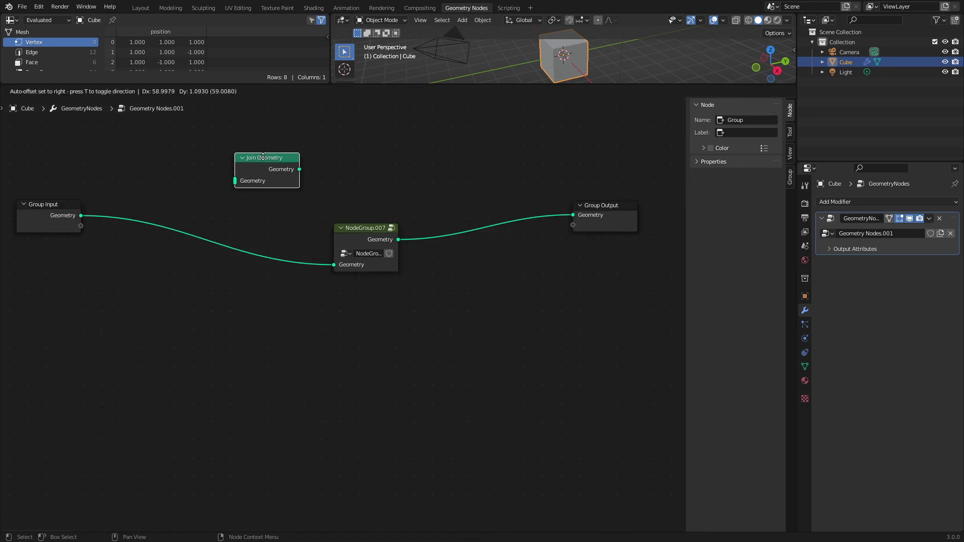
- Link the second Join Geometry to the Group Output inside NodeGroup.007, and insert the separated Join Geometry after the group node at the top level
click(372, 231)
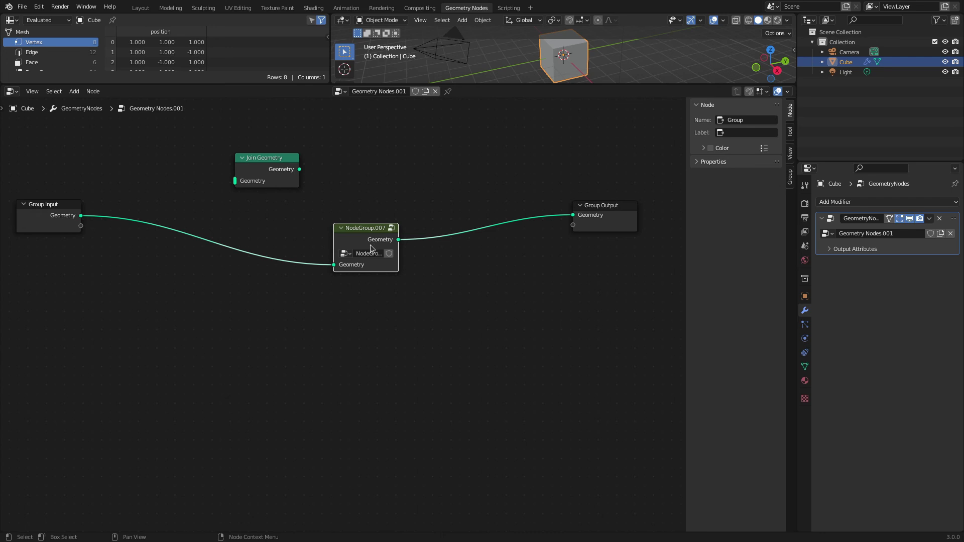
key(Tab)
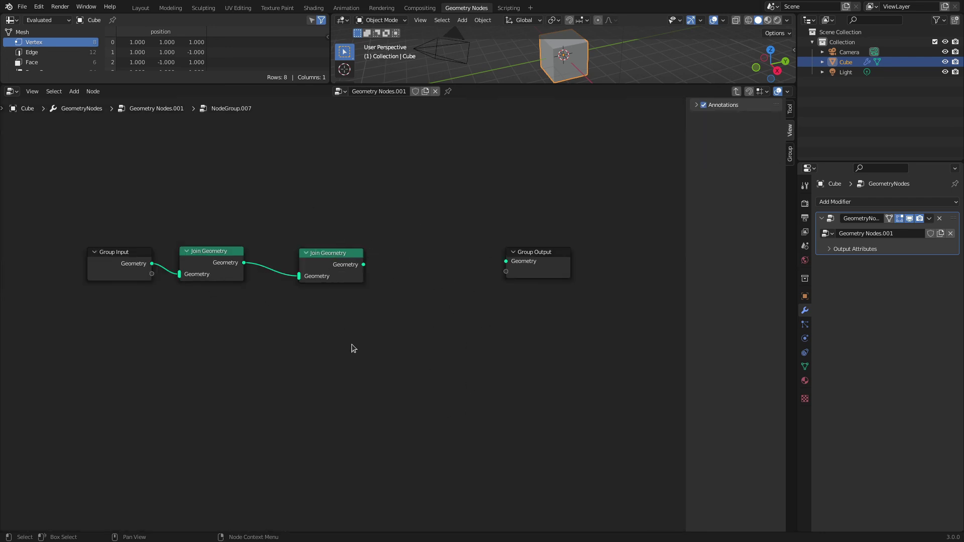
drag(362, 264, 505, 261)
key(Tab)
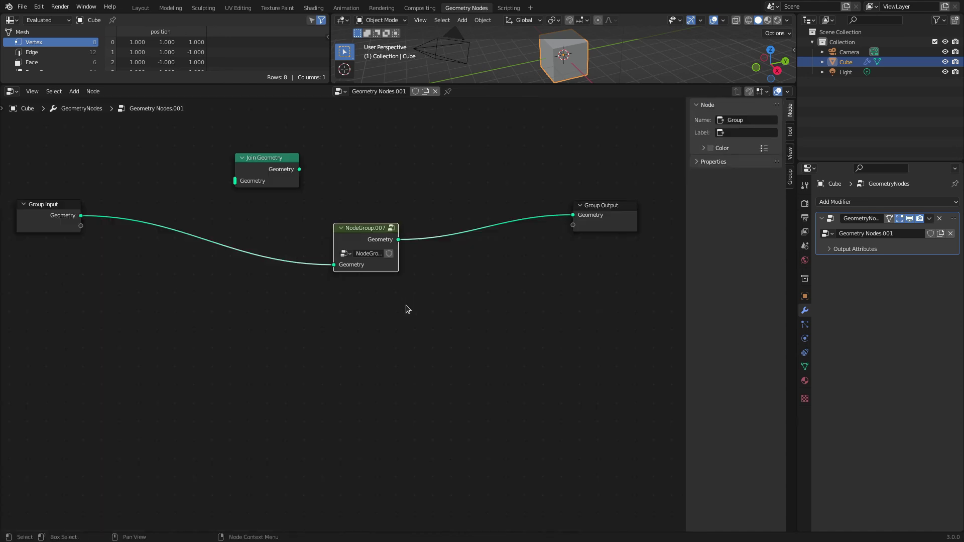
drag(251, 168, 481, 211)
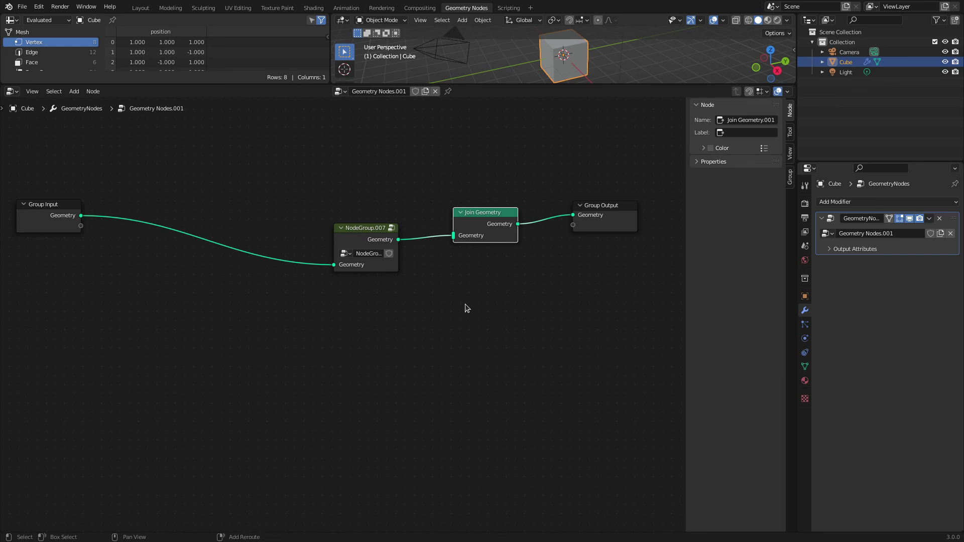
- Add a Material Selection node below the chain and an Image Texture node on the link after Join Geometry
key(shift+a)
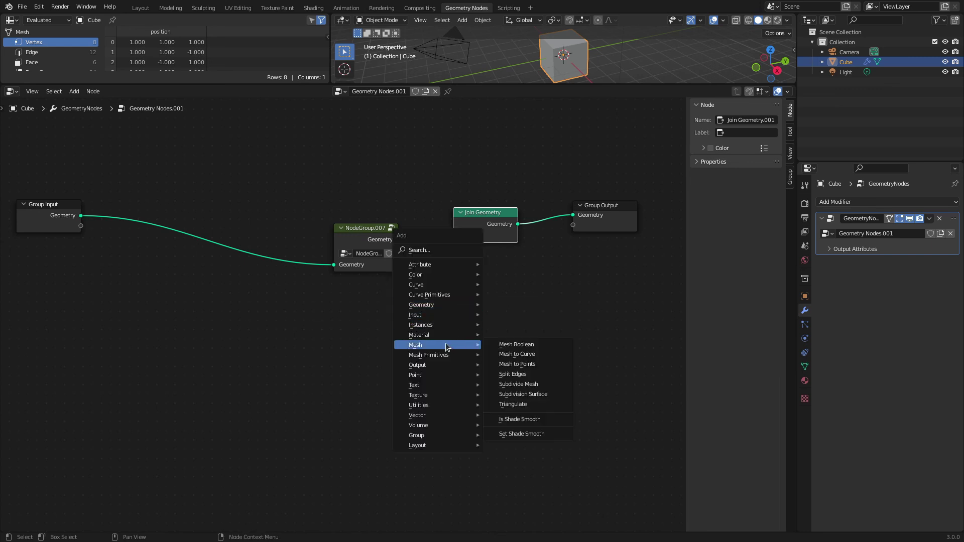
mouse_move(447, 334)
click(518, 359)
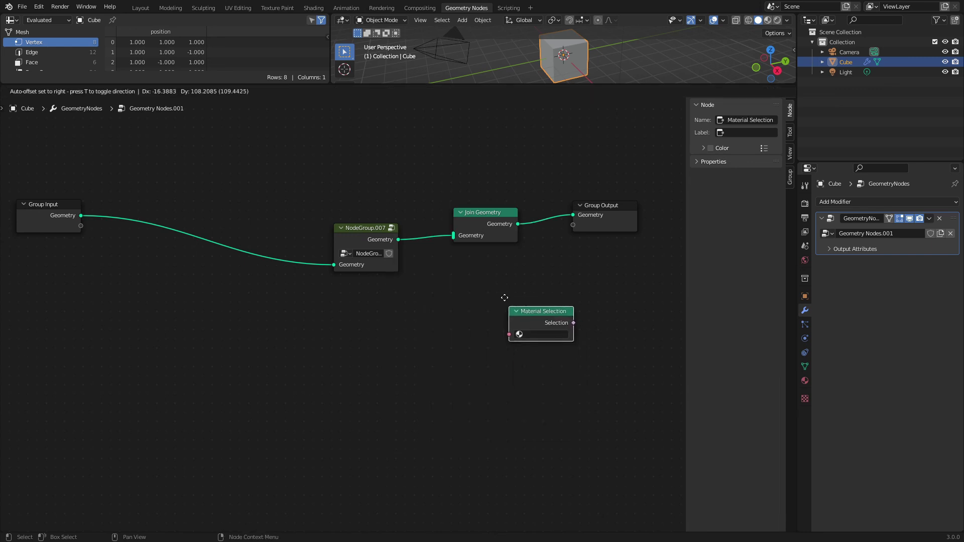
click(508, 316)
key(shift+a)
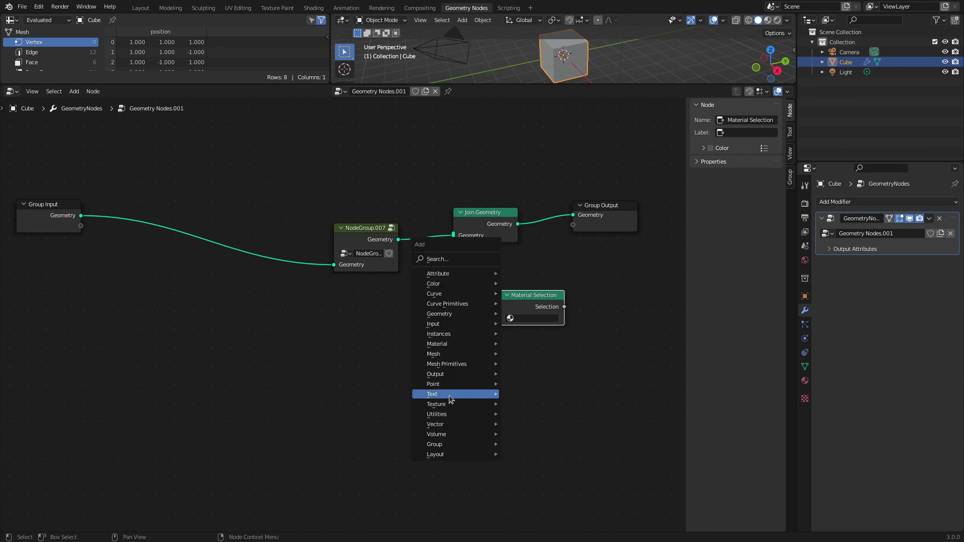
mouse_move(449, 405)
click(533, 433)
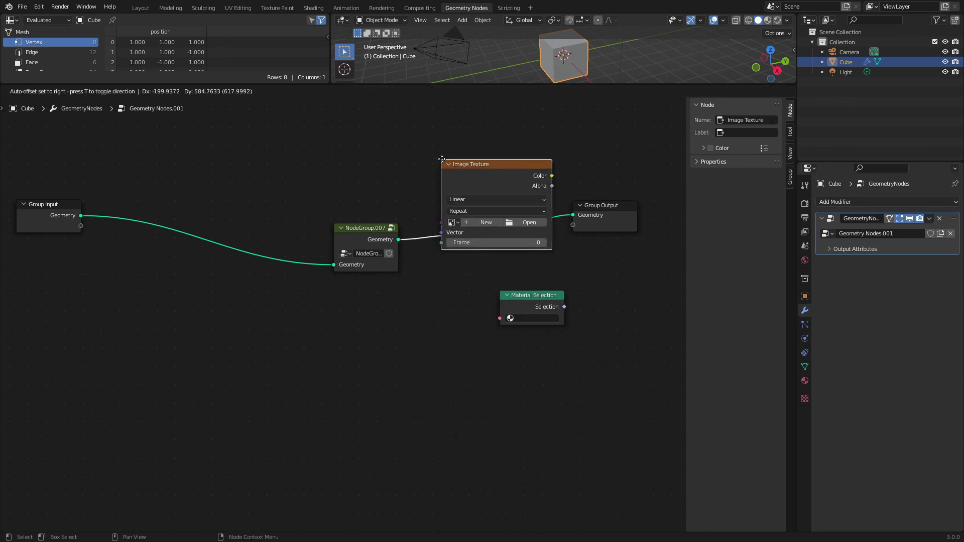
click(525, 205)
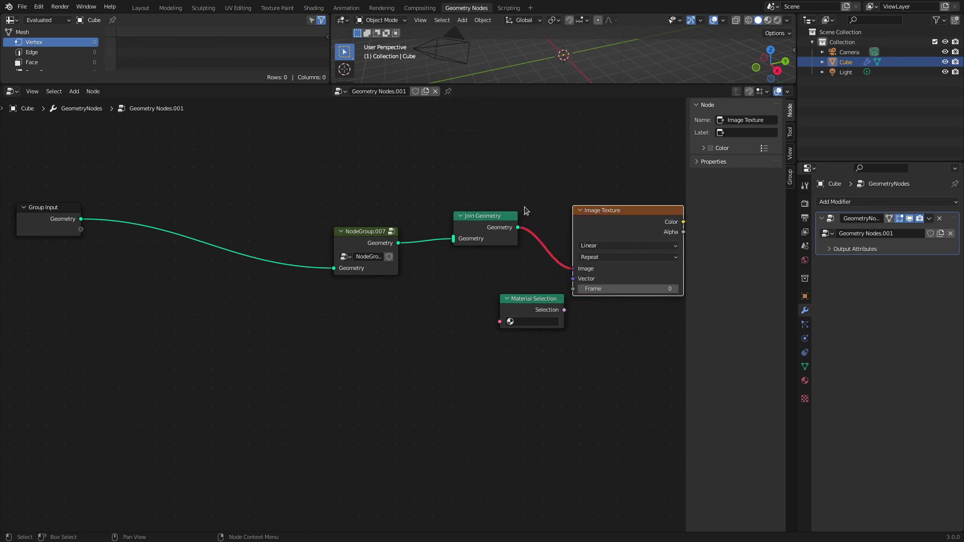
- Insert the Material Selection node into the link between Join Geometry and Image Texture
drag(533, 300, 534, 234)
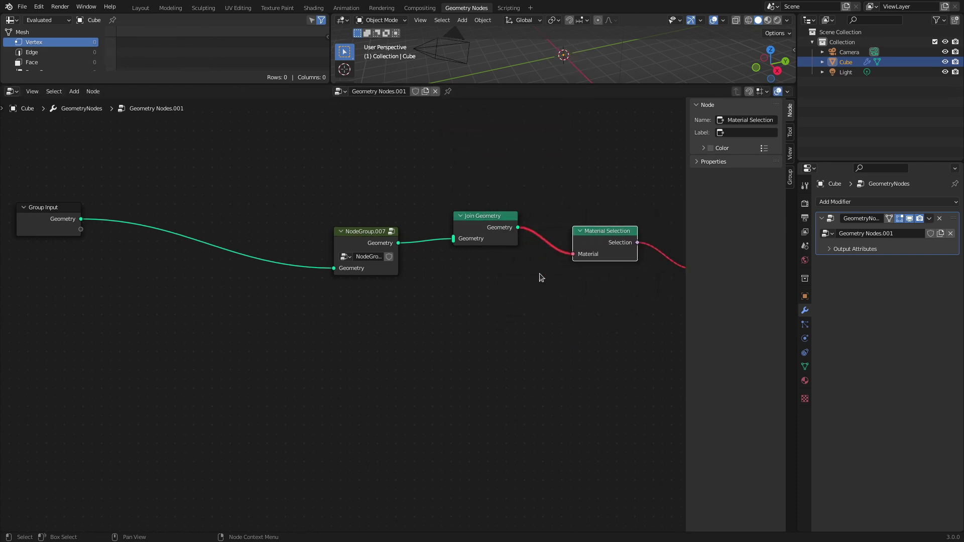
scroll(475, 158, down, 1)
middle_drag(342, 232, 294, 232)
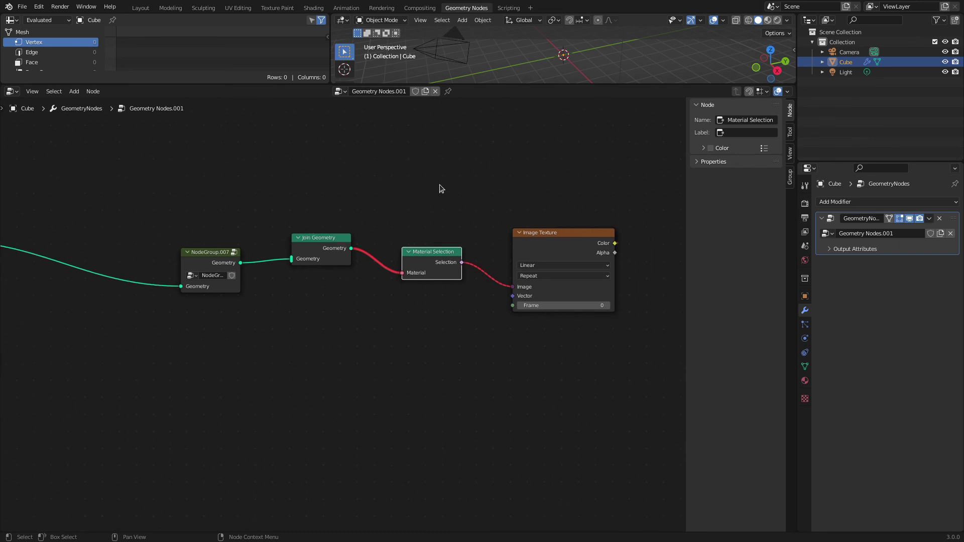
scroll(467, 200, down, 2)
scroll(520, 241, down, 2)
scroll(523, 245, down, 2)
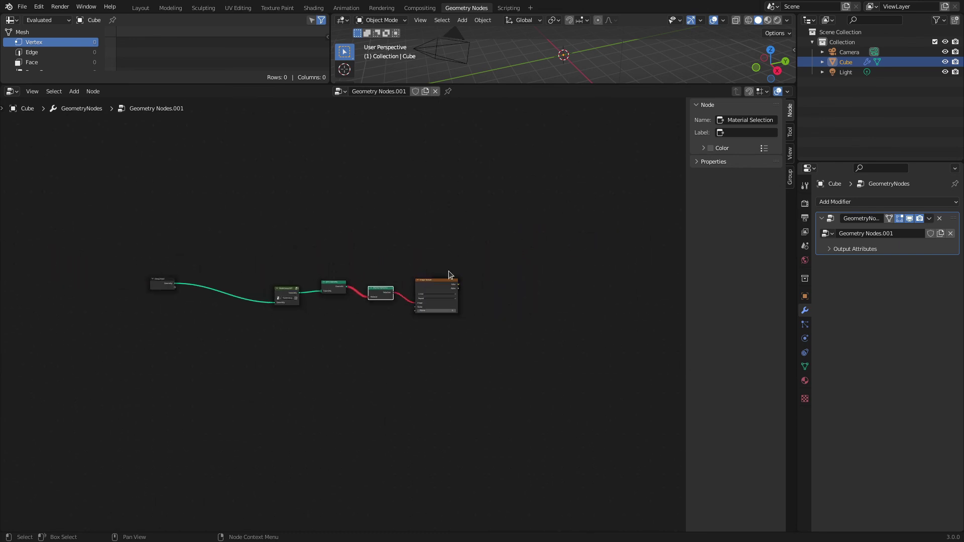
- Reposition the Image Texture node above the main chain and the Material Selection node above and to the left of Image Texture
drag(436, 280, 389, 226)
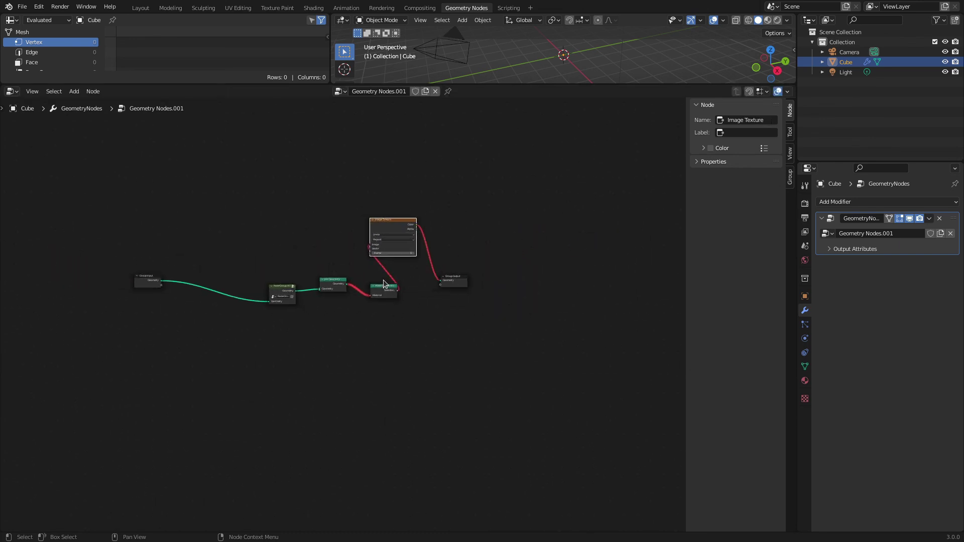
scroll(415, 255, up, 4)
middle_drag(485, 219, 456, 343)
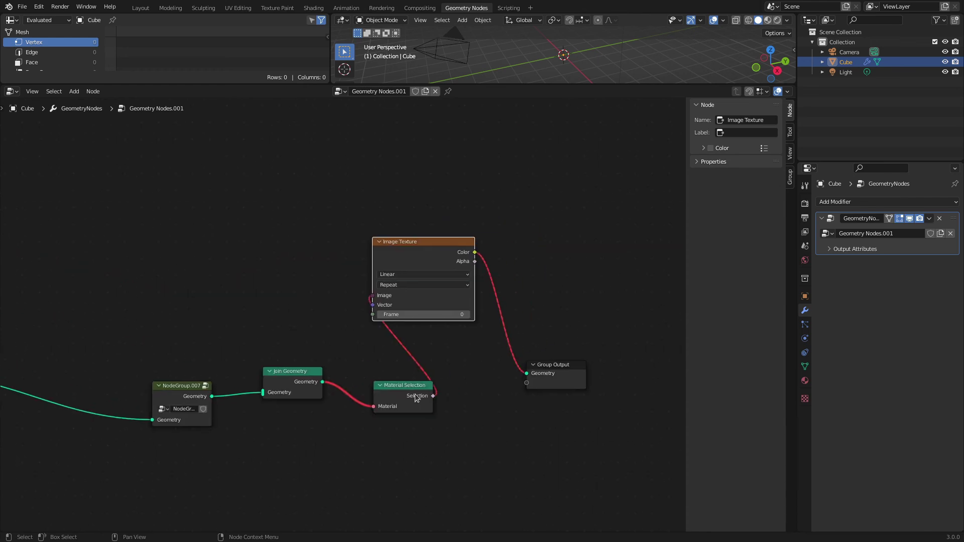
drag(412, 389, 340, 193)
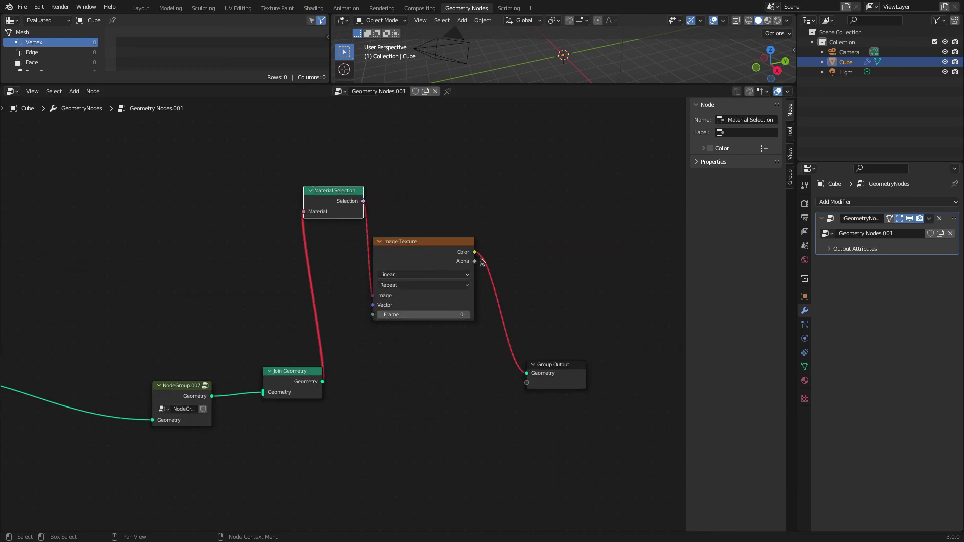
- Link Image Texture's Color and Join Geometry's Geometry to new Group Output sockets, and cut Image Texture's links to the Group Output
drag(475, 252, 531, 389)
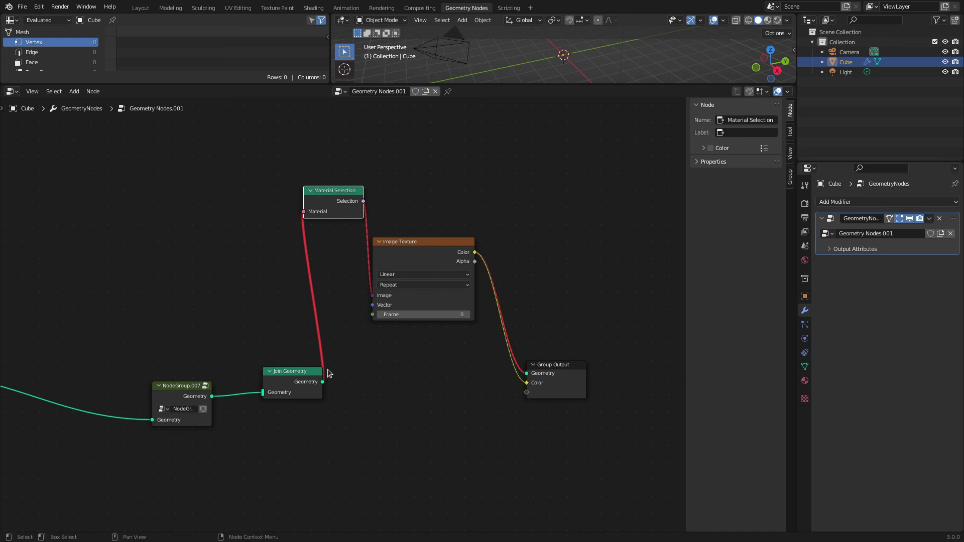
drag(323, 381, 526, 396)
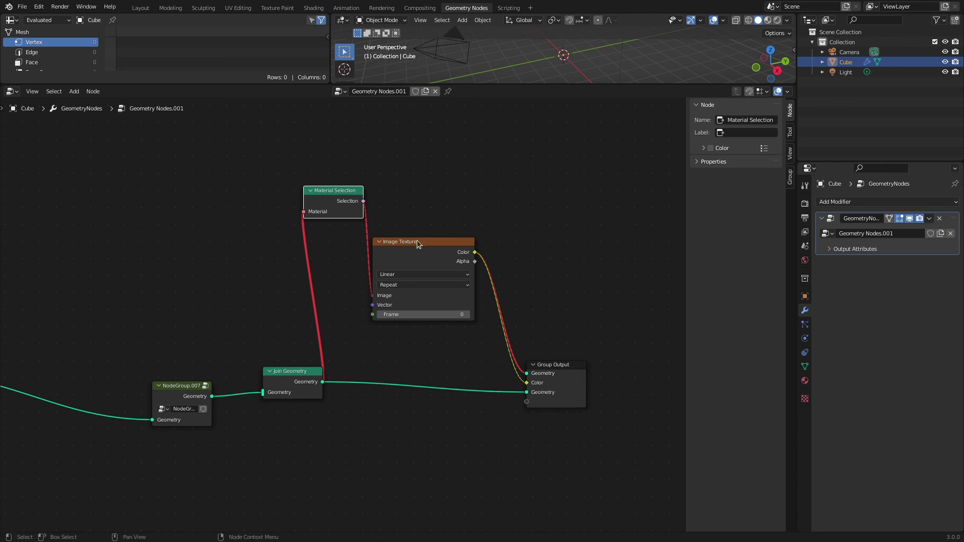
drag(417, 242, 400, 288)
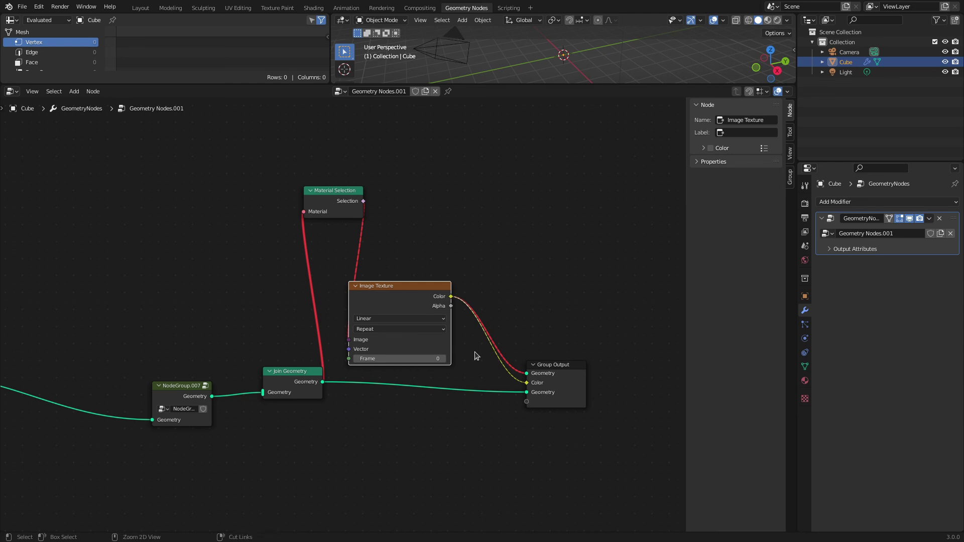
ctrl+right_drag(474, 351, 516, 290)
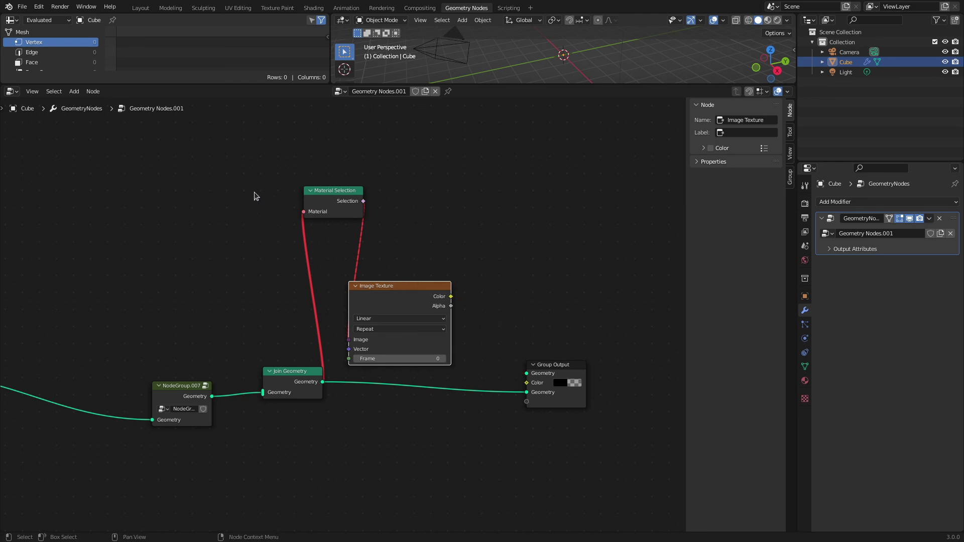
- Insert the Material Selection, Image Texture and Join Geometry nodes into NodeGroup.007 using Group Insert
drag(263, 145, 467, 439)
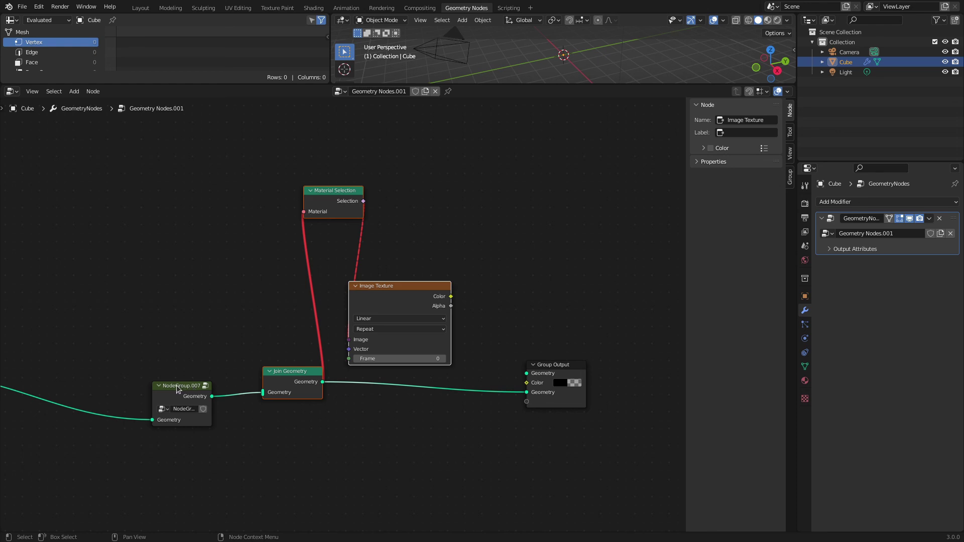
click(365, 414)
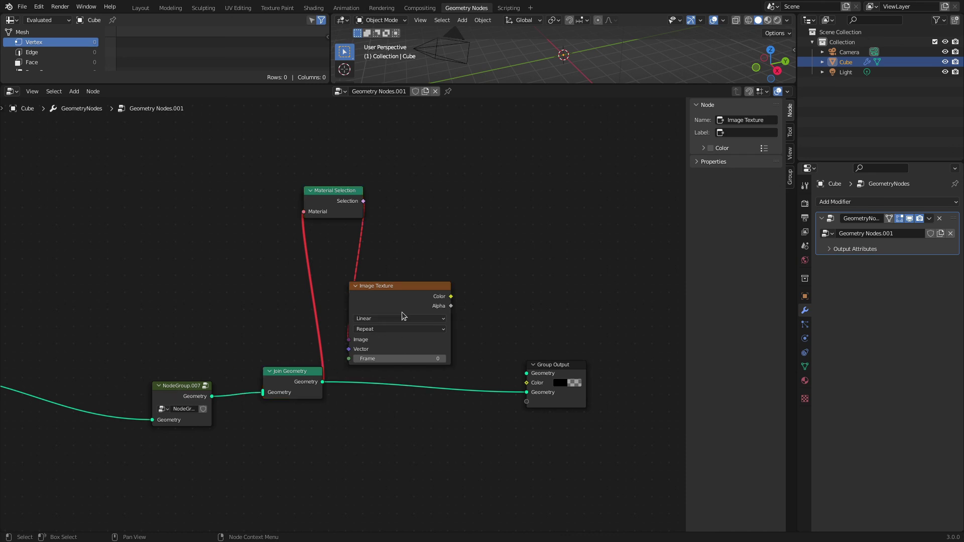
click(334, 193)
shift+click(387, 285)
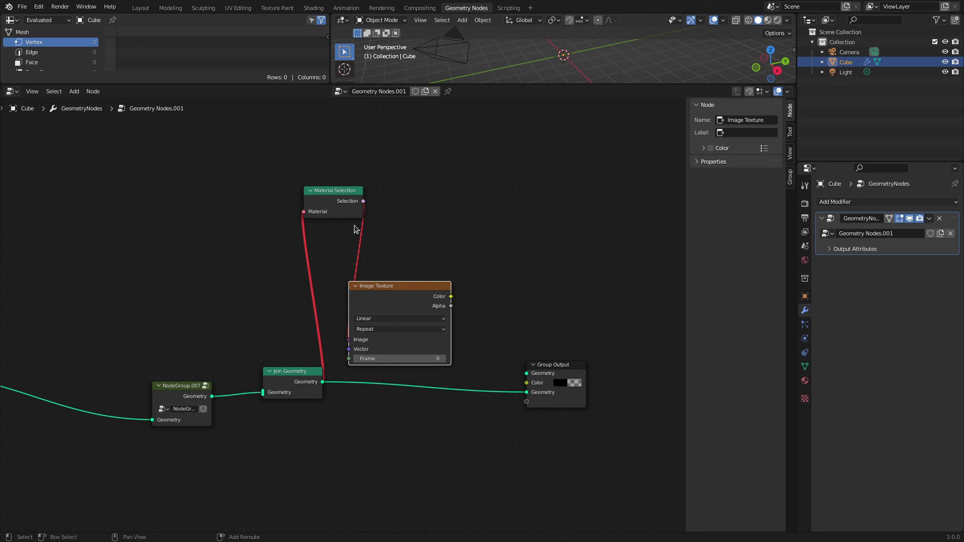
shift+click(334, 200)
shift+click(287, 374)
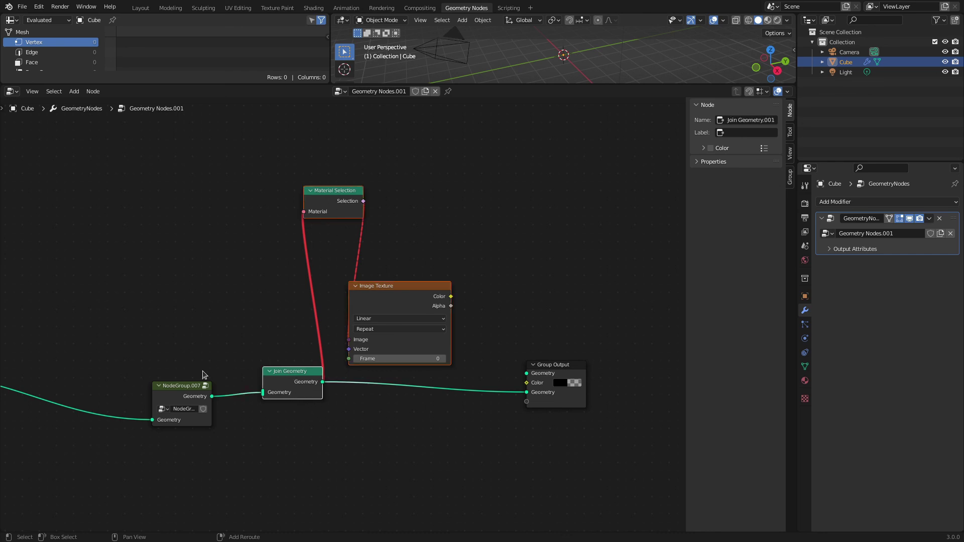
shift+click(182, 391)
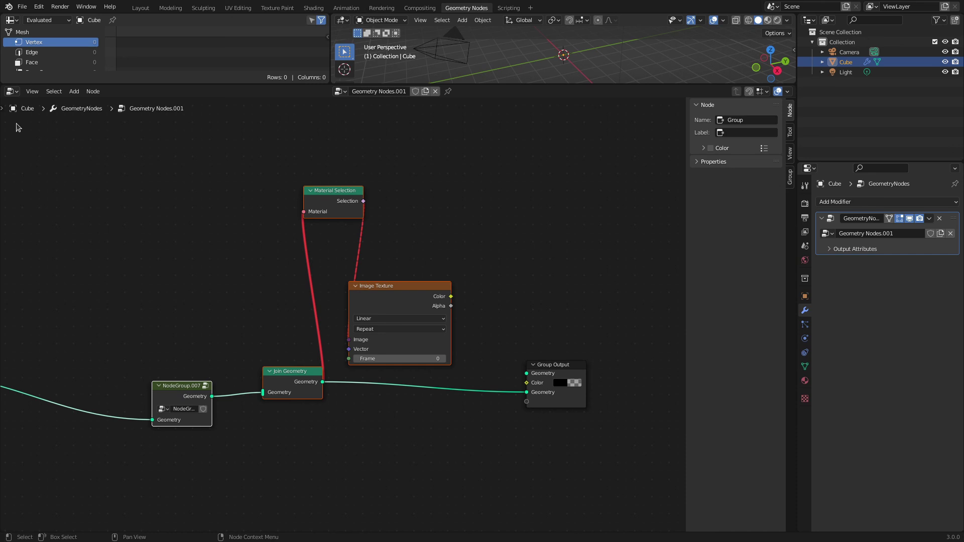
click(93, 92)
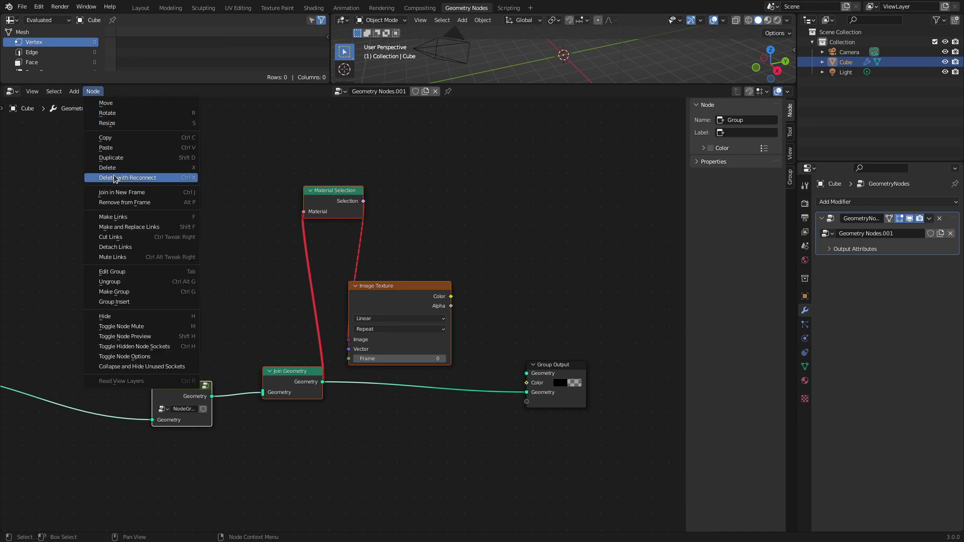
click(129, 302)
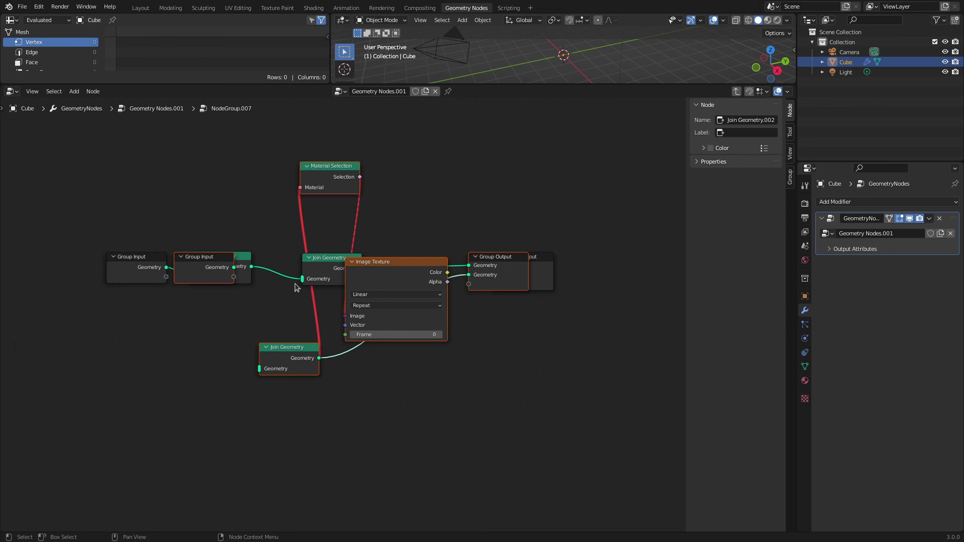
- Reposition the inserted nodes below the existing chain inside NodeGroup.007
key(g)
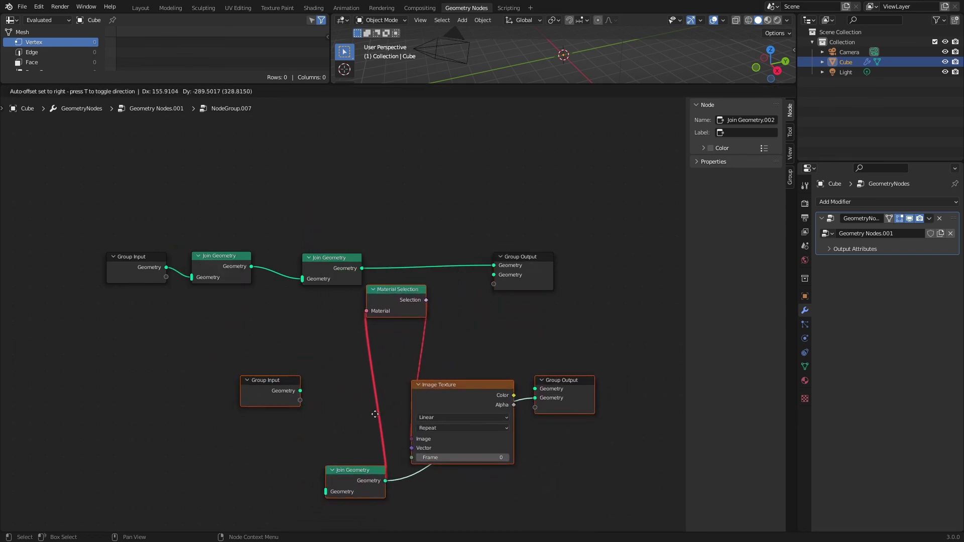
click(399, 414)
scroll(400, 415, down, 1)
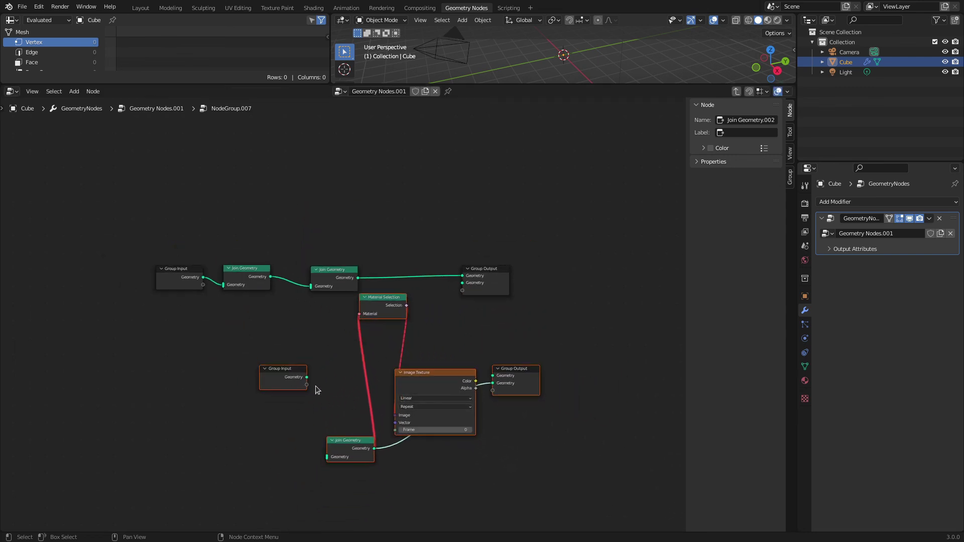
scroll(328, 377, up, 1)
scroll(327, 378, down, 1)
scroll(321, 385, up, 2)
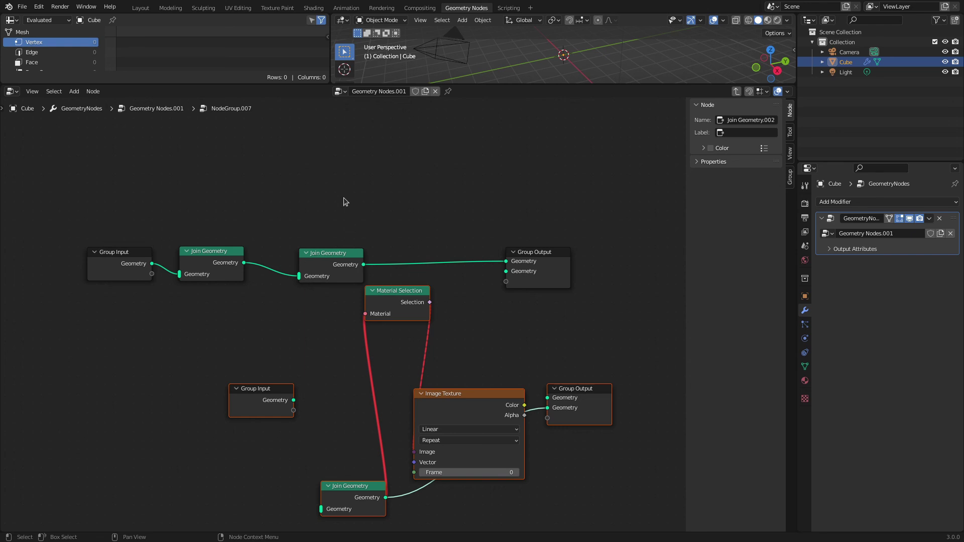
- Exit to the top level to examine the sockets of NodeGroup.007, and reopen the group
key(Tab)
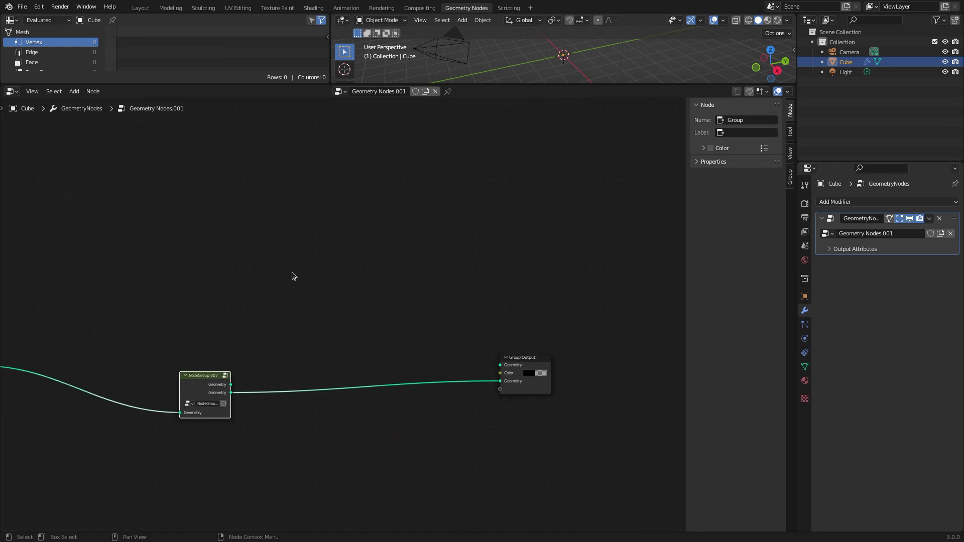
scroll(292, 271, down, 1)
middle_drag(290, 262, 391, 221)
scroll(372, 246, down, 3)
scroll(371, 247, up, 4)
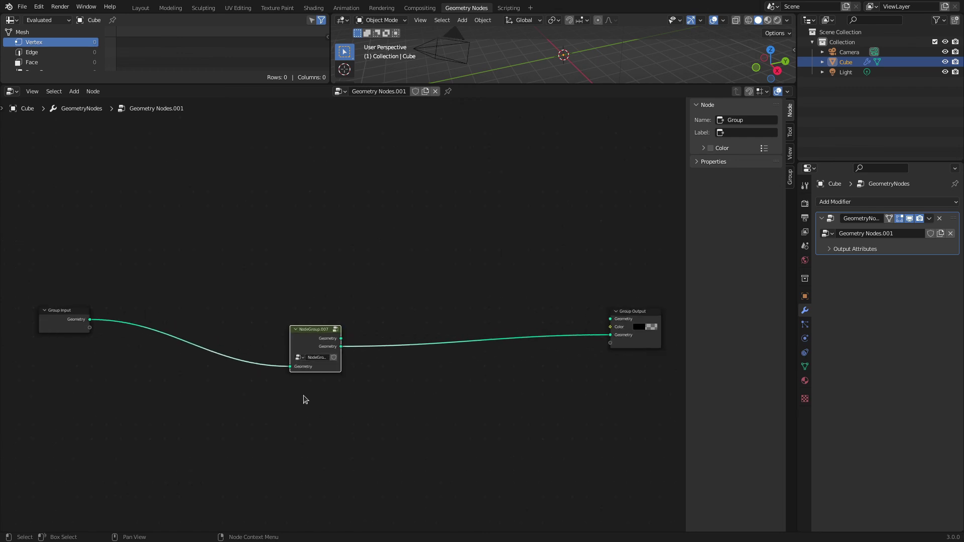
click(336, 328)
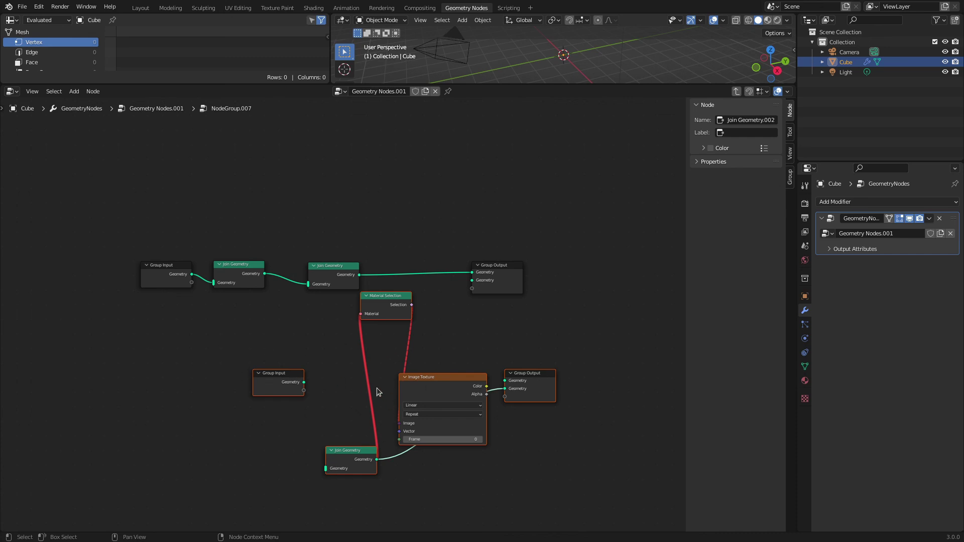
- Group the inserted nodes into a nested node group and place its Join Geometry node beside the Group Input
key(ctrl+g)
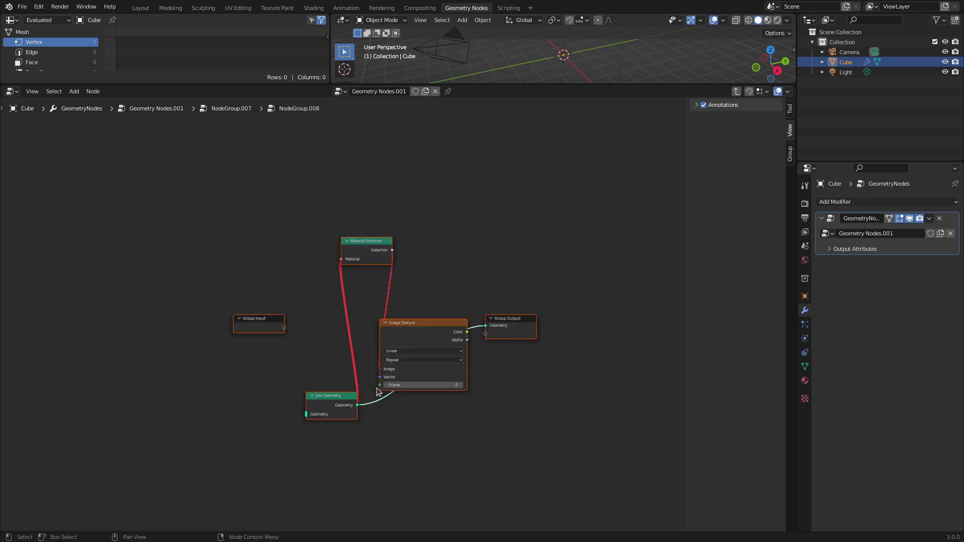
click(308, 416)
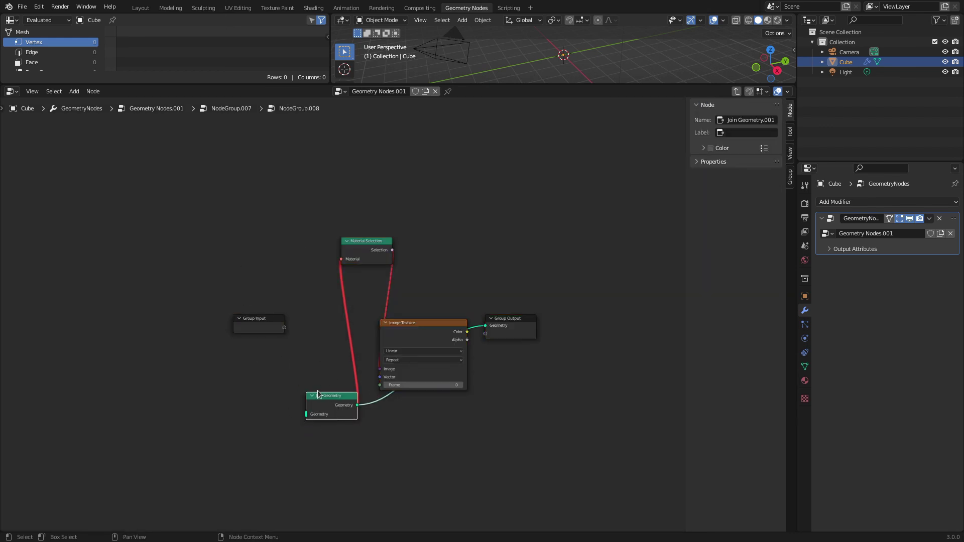
drag(318, 394, 305, 306)
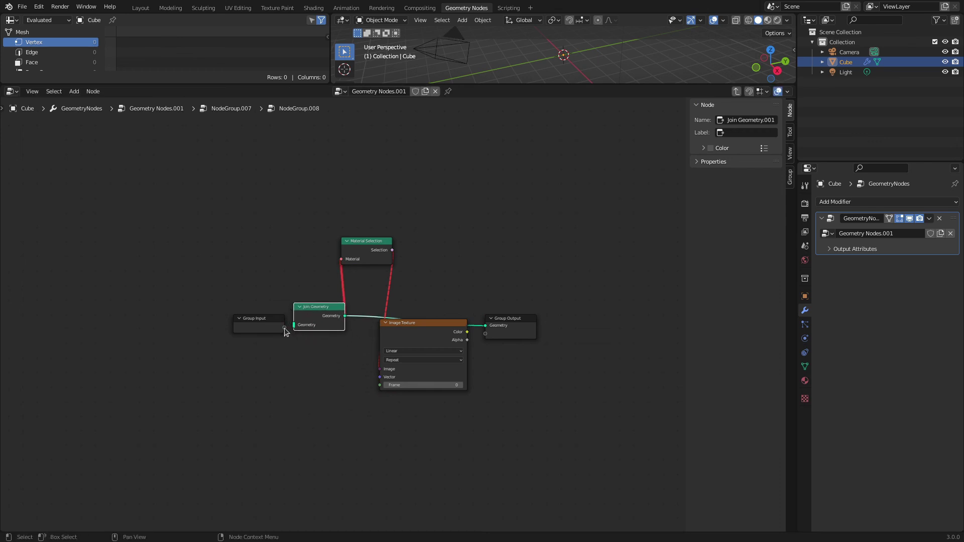
- Link the nested group's input to Join Geometry and Image Texture's Color to a new Group Output socket, and exit to NodeGroup.007
scroll(294, 319, up, 3)
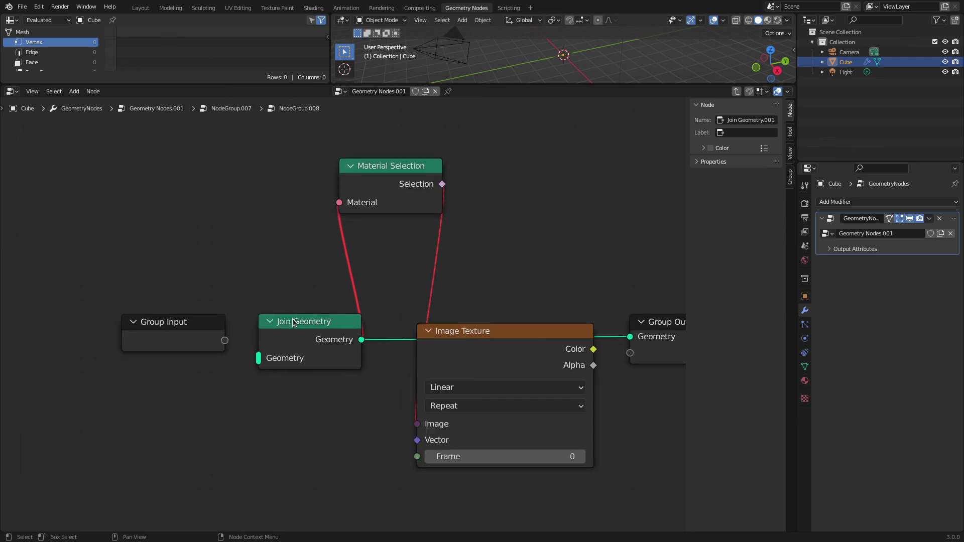
drag(225, 341, 259, 361)
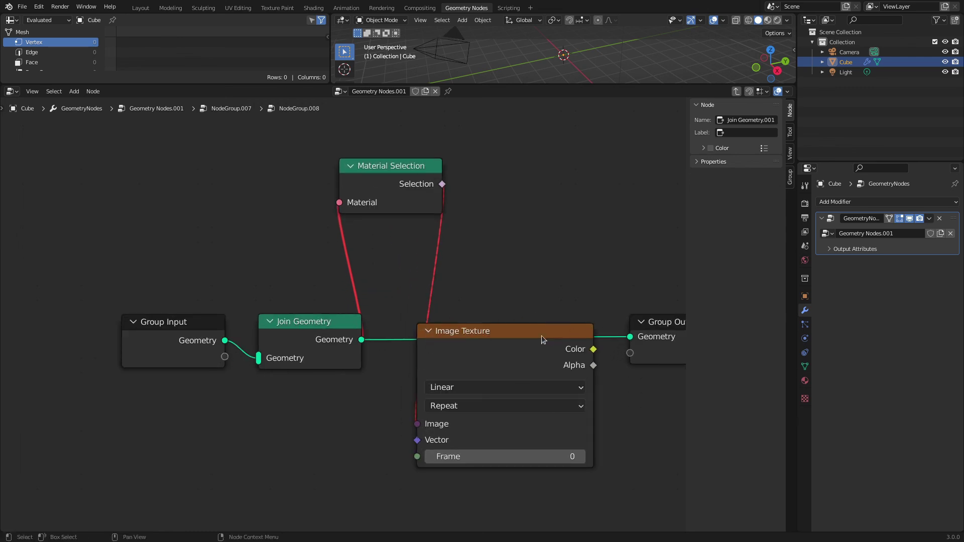
drag(541, 335, 630, 354)
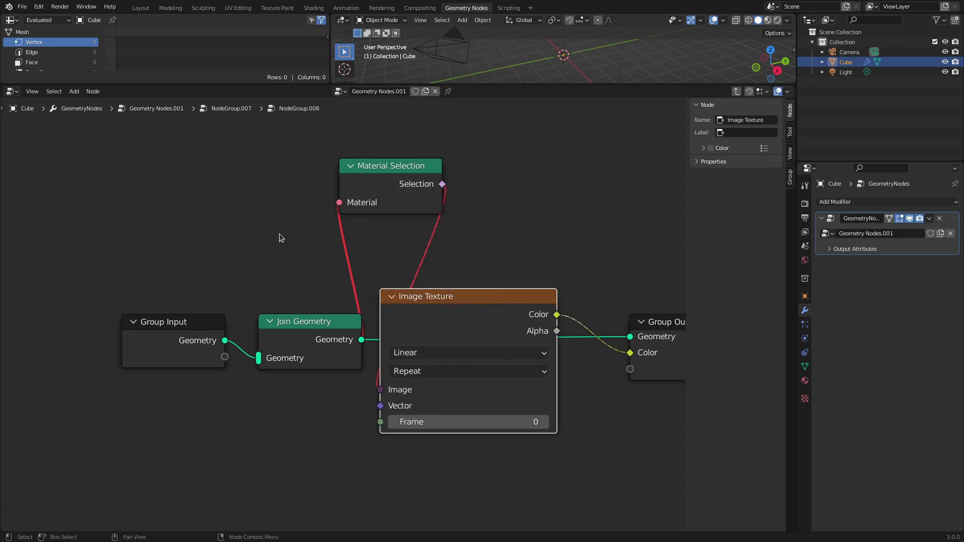
key(Tab)
scroll(453, 317, down, 1)
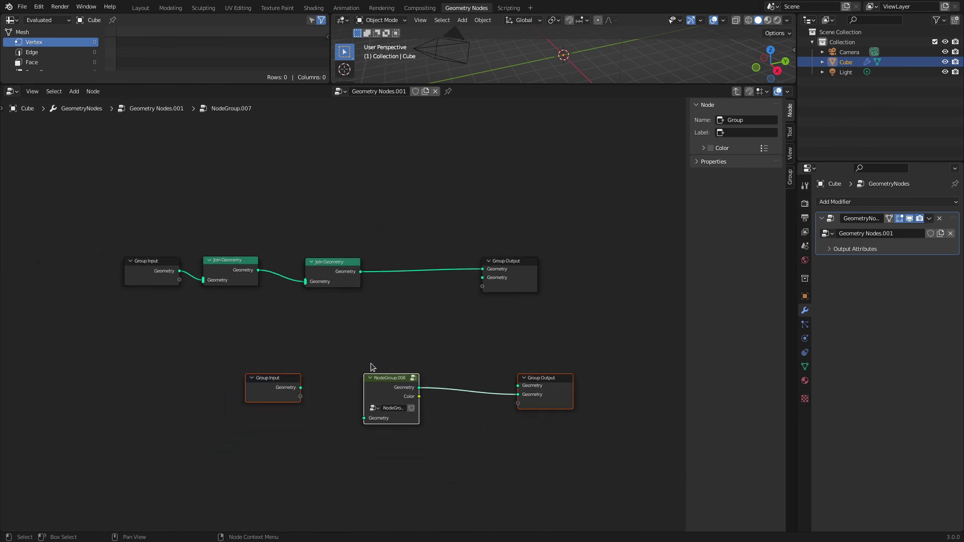
- Delete the extra Group Input and Group Output nodes beside the nested group node
click(261, 426)
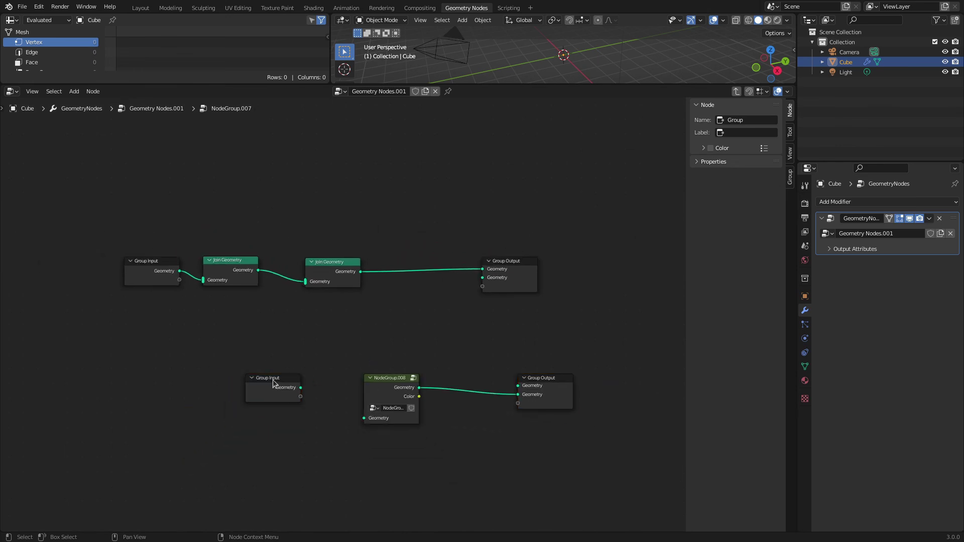
click(272, 383)
key(x)
click(553, 381)
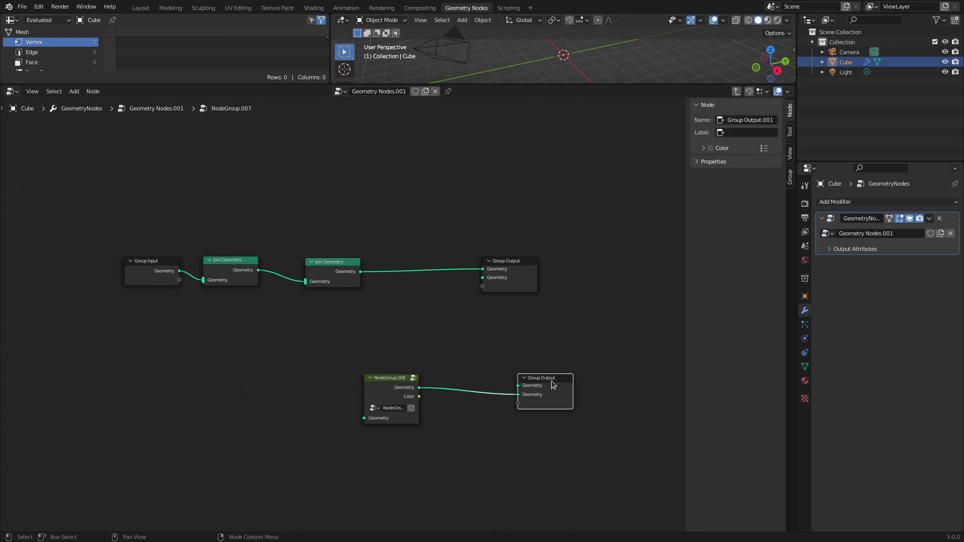
key(x)
- Insert the NodeGroup.008 node into the link between the second Join Geometry and the Group Output
drag(385, 378, 369, 345)
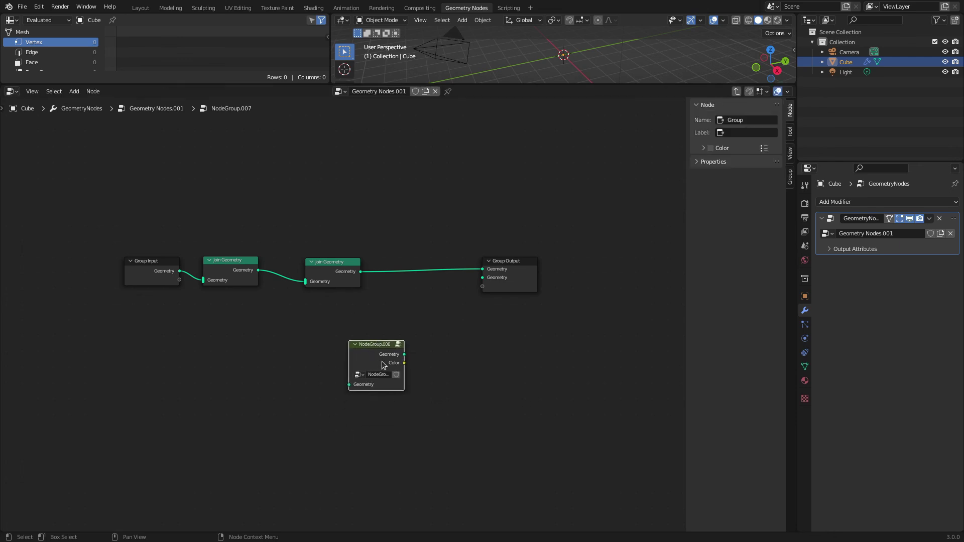
key(Tab)
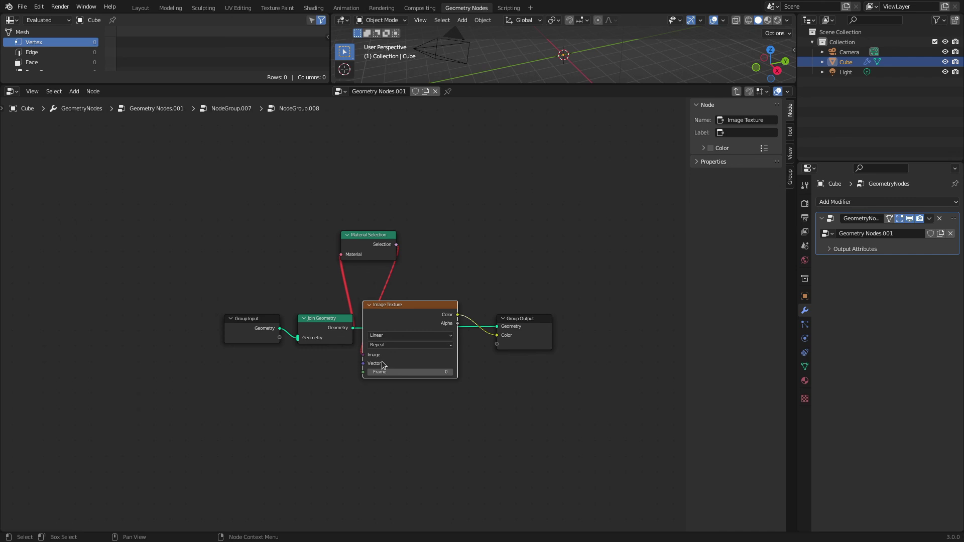
key(Tab)
key(g)
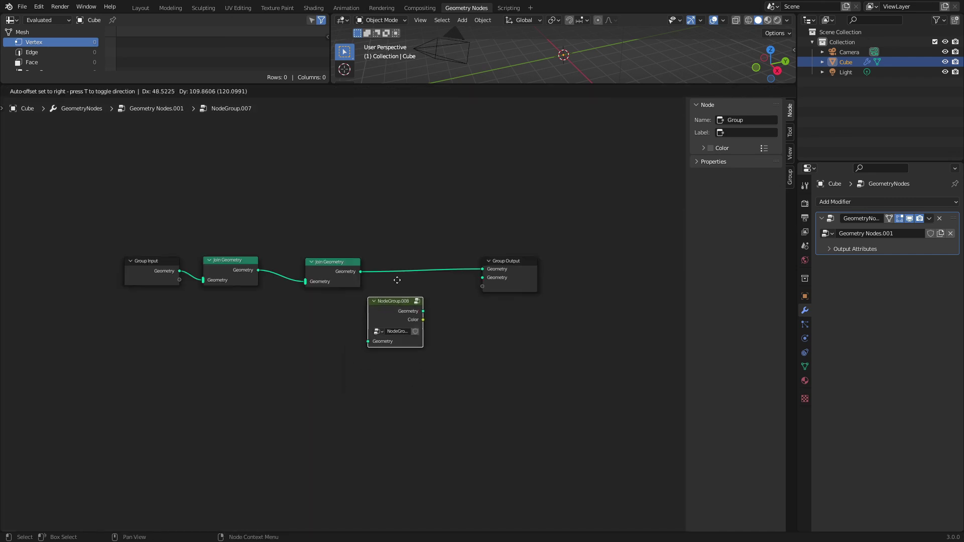
click(436, 244)
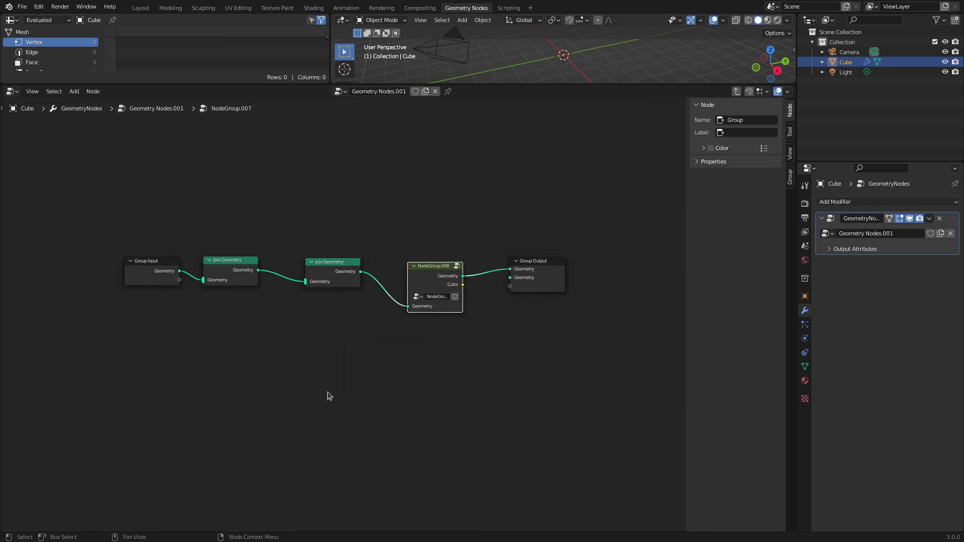
- Open NodeGroup.008 to view its contents, and exit both nested levels back to the top-level node tree
key(Tab)
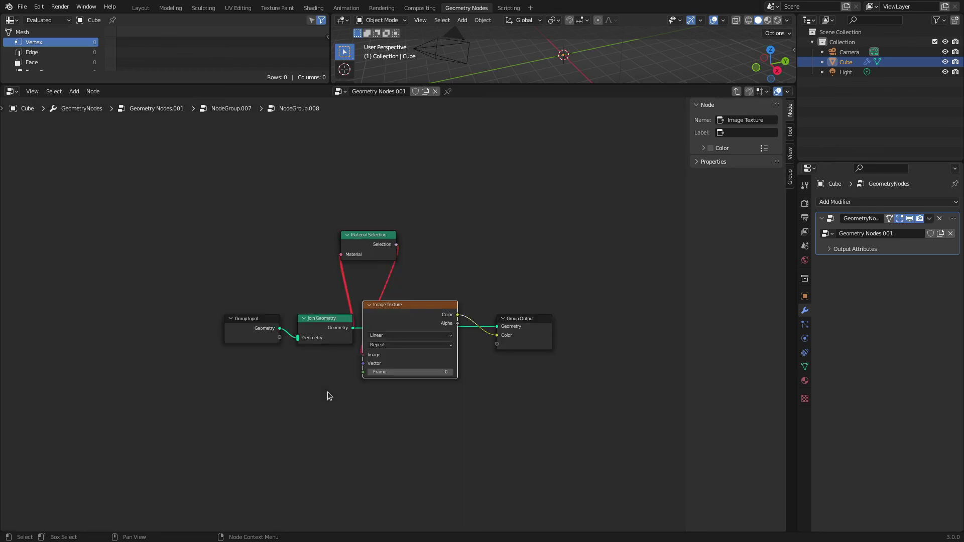
key(ctrl+Tab)
key(ctrl+Tab)
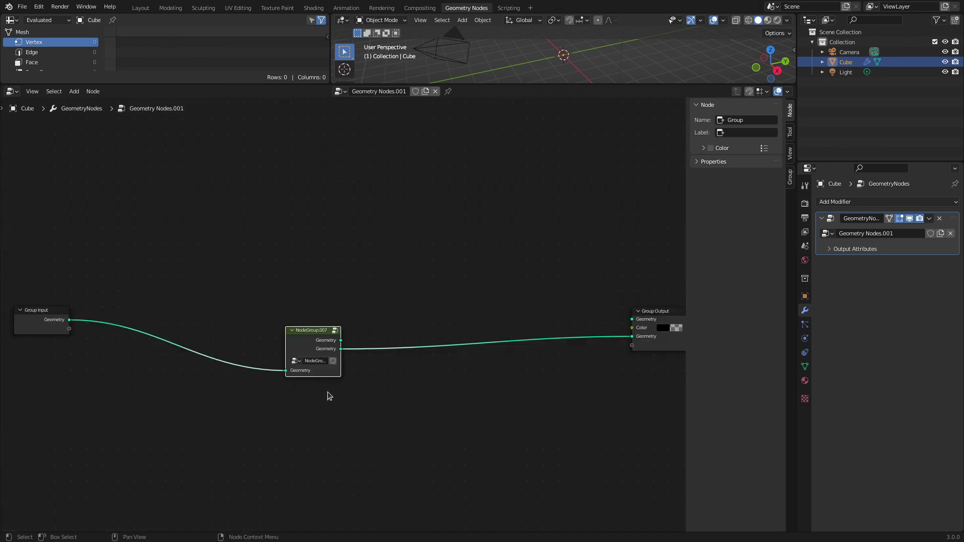
- Move the NodeGroup.007 node into line between the Group Input and Group Output nodes, and deselect all nodes
scroll(384, 266, down, 2)
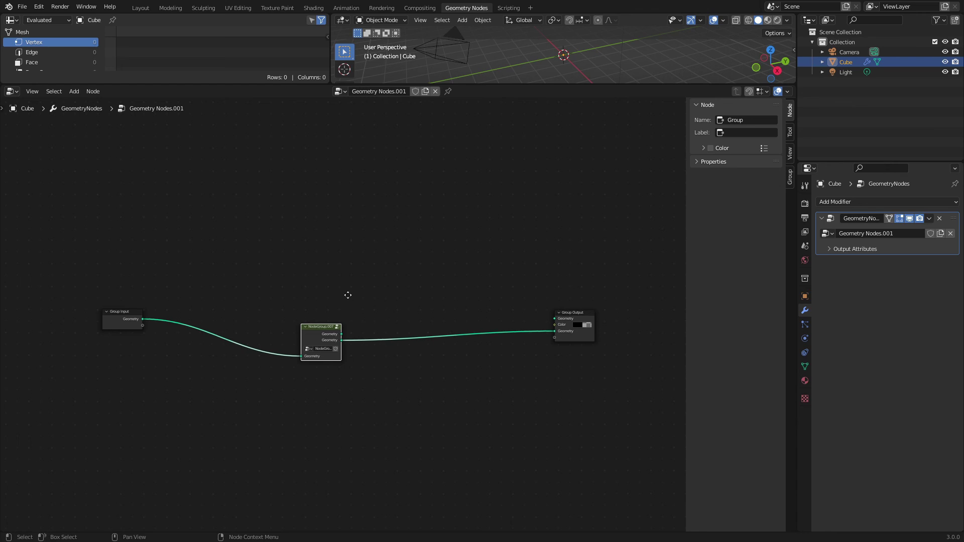
middle_drag(316, 307, 360, 224)
drag(370, 243, 392, 231)
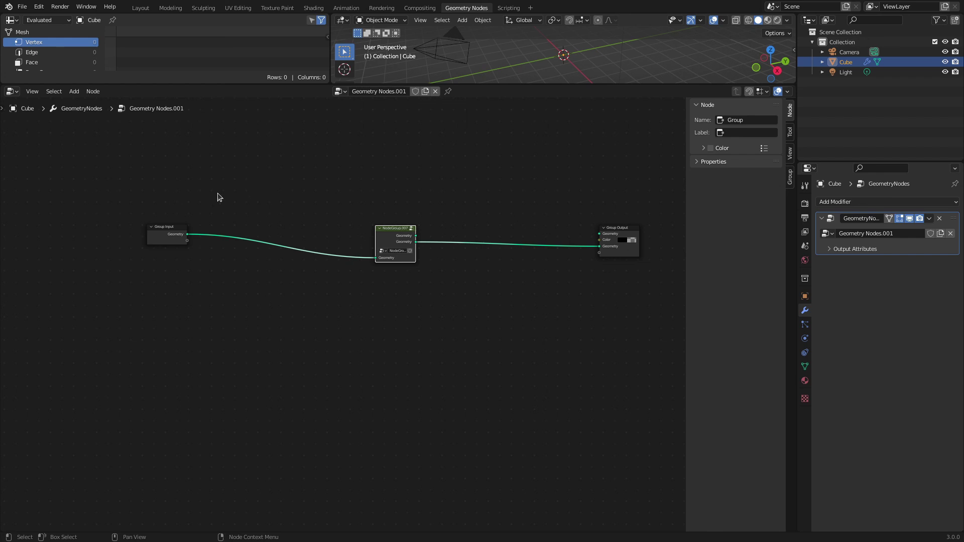
drag(186, 180, 593, 394)
click(536, 350)
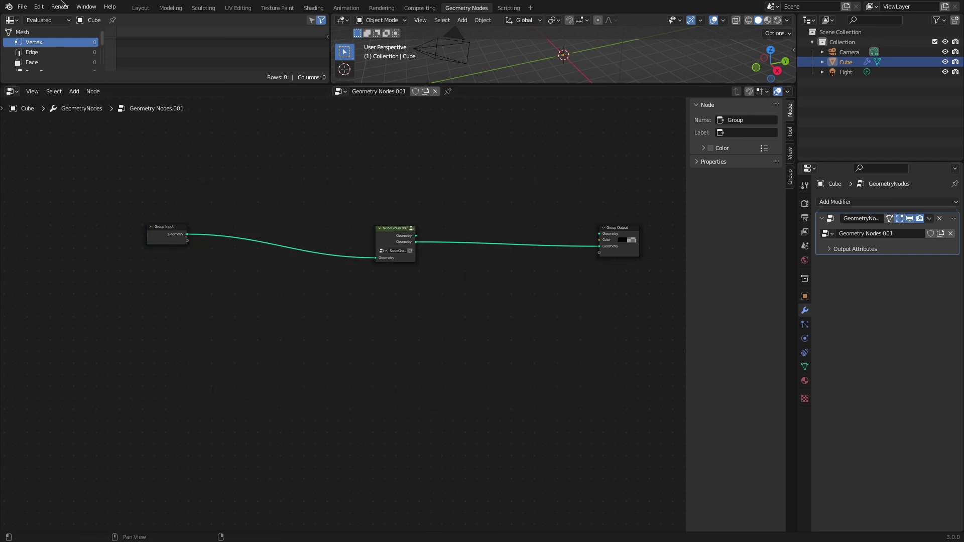
- Show the Append command for bringing in data from another .blend file, and the list of node groups available to add
click(23, 8)
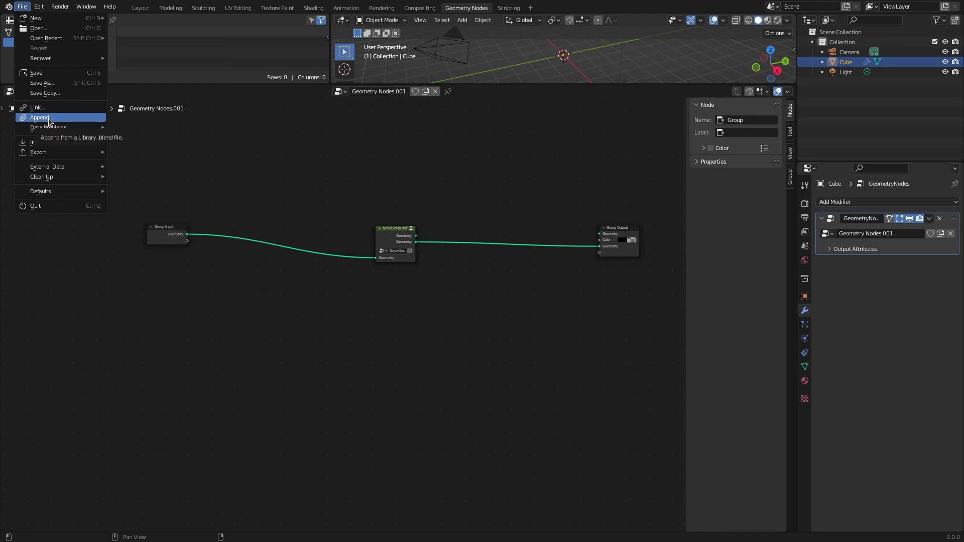
click(44, 119)
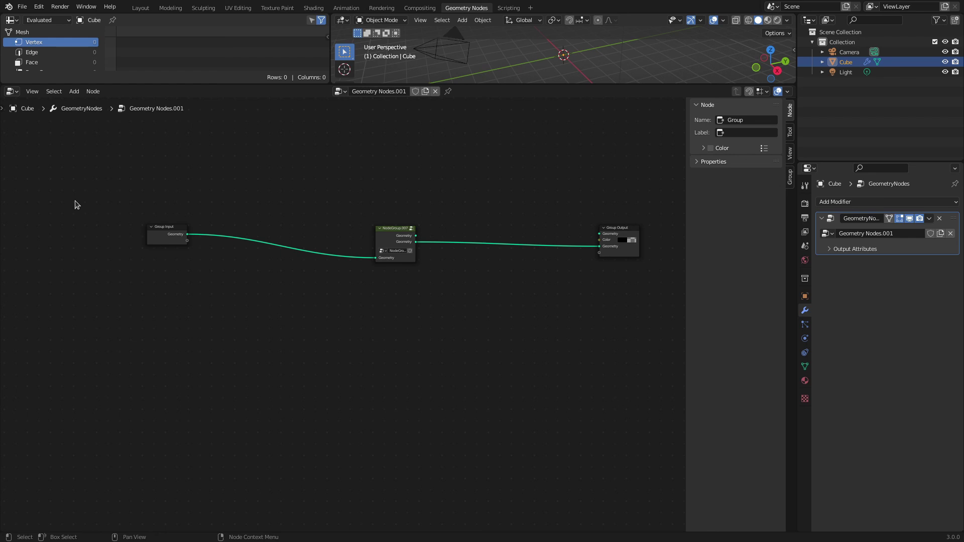
key(shift+a)
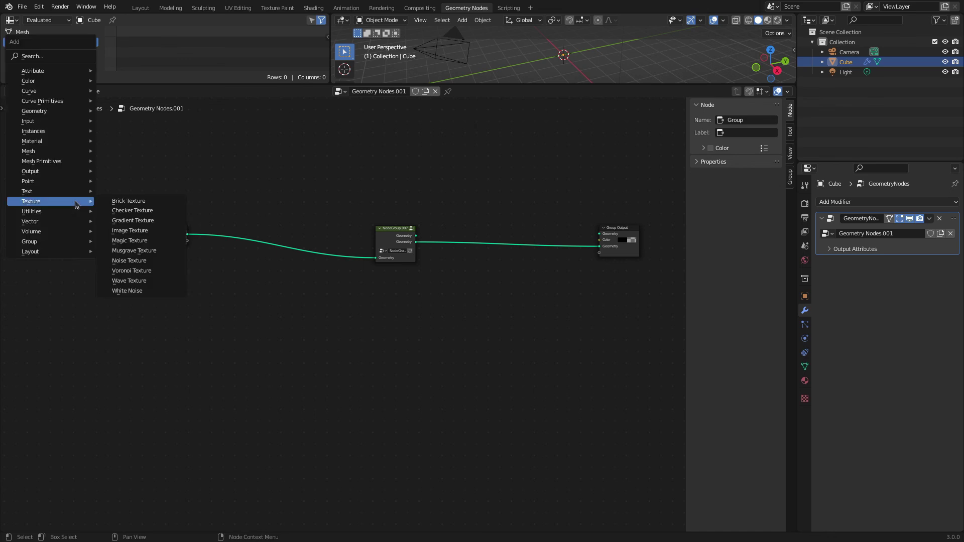
mouse_move(54, 241)
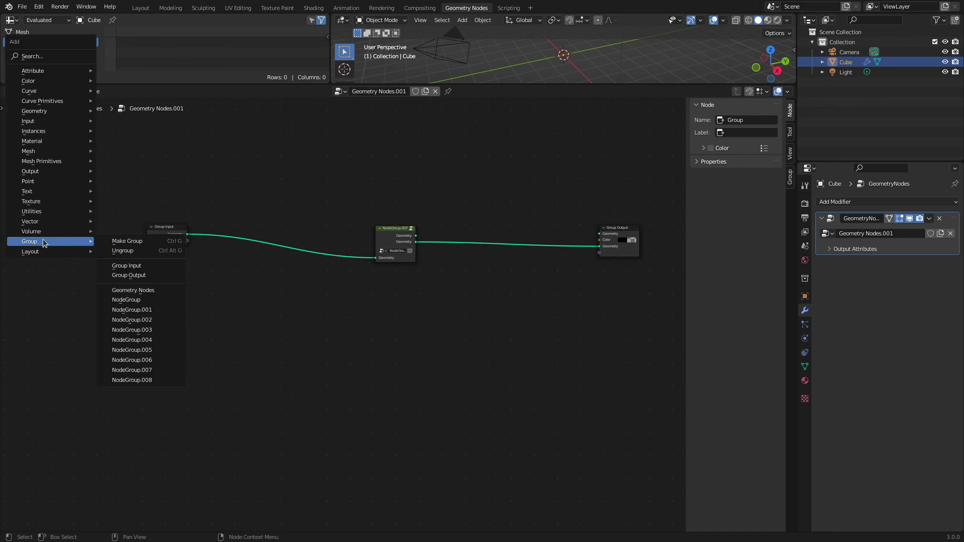